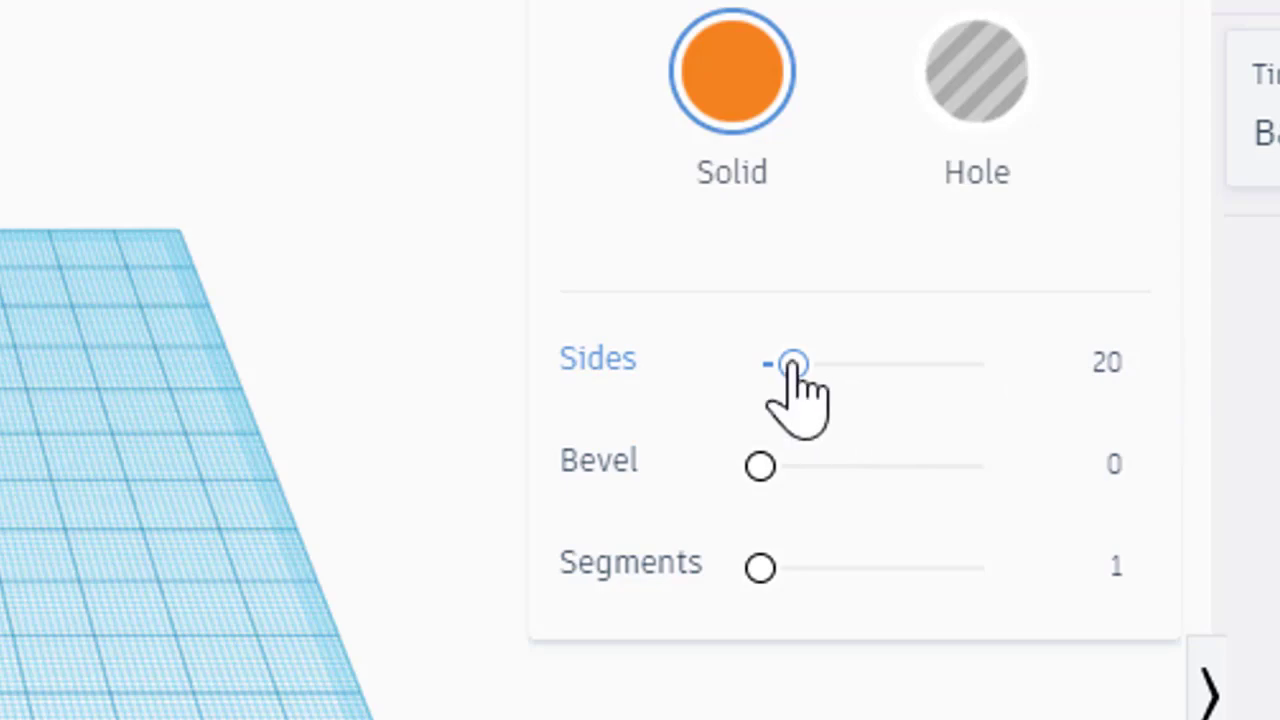
Give the orange solid cylinder 64 sides and set its height to 5 mm.
{"action": "left_click_drag", "start_coordinate": [793, 365], "coordinate": [983, 363]}
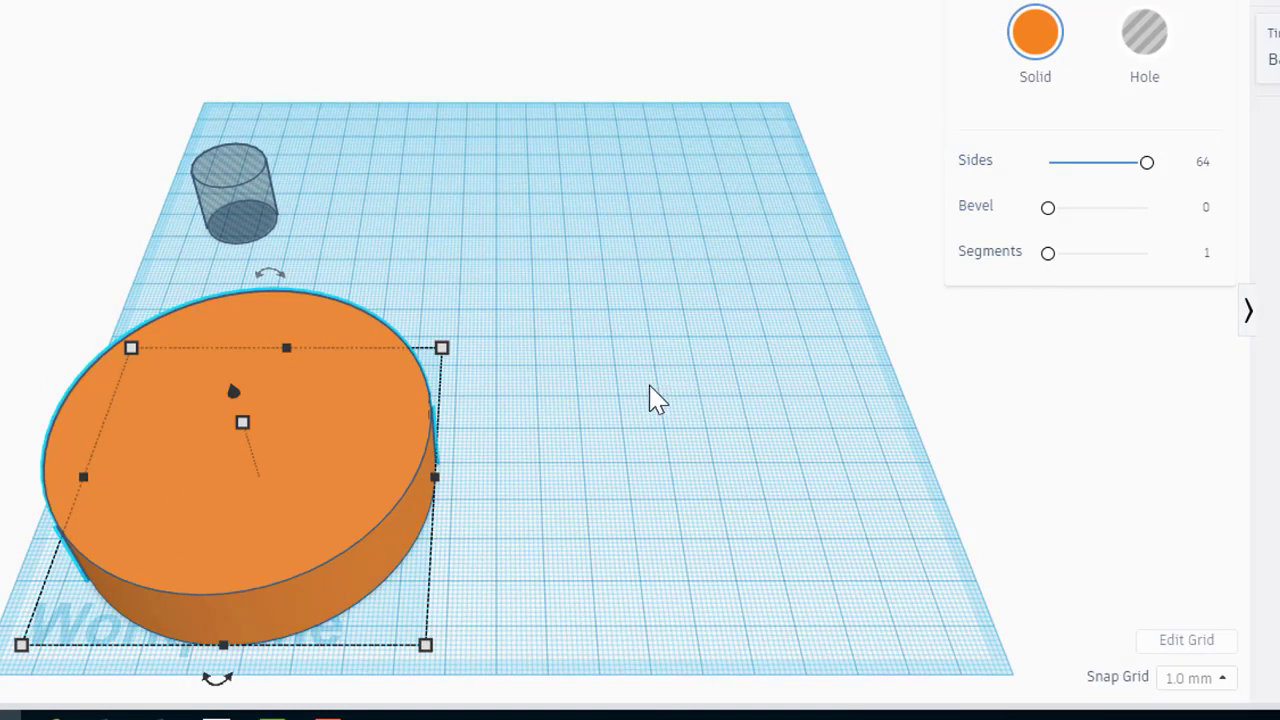
{"action": "left_click", "coordinate": [650, 388]}
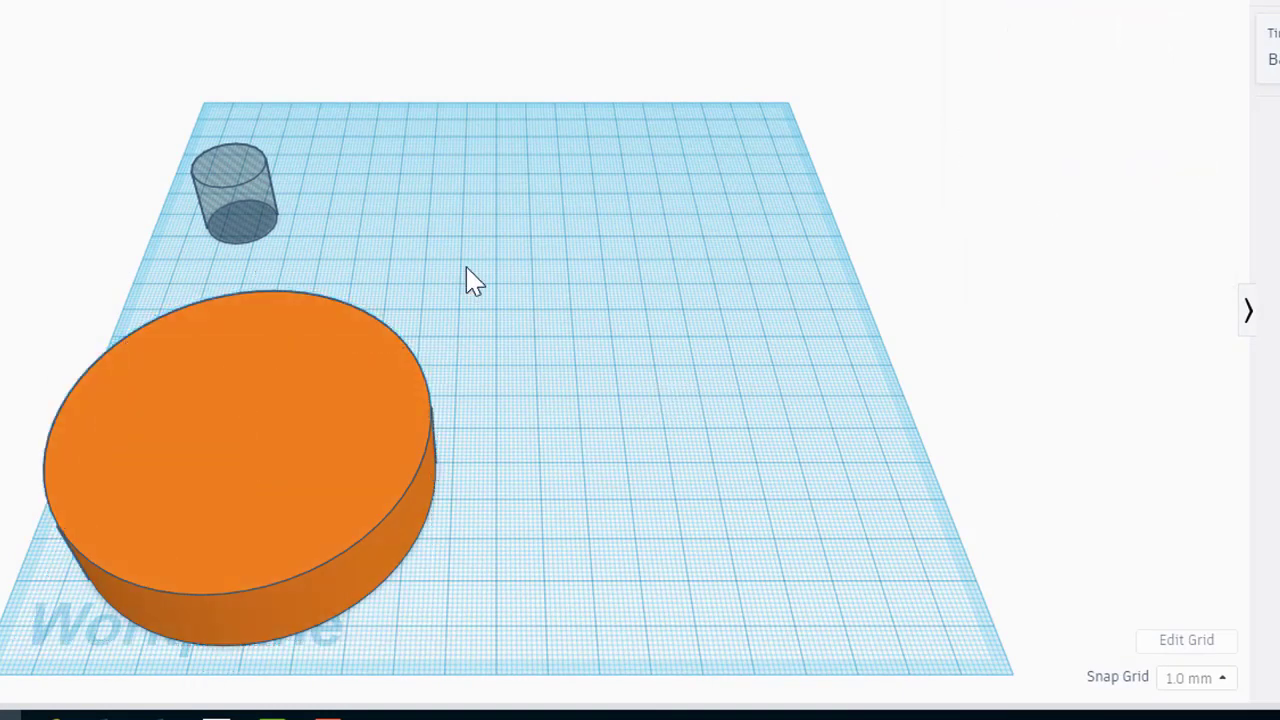
{"action": "left_click", "coordinate": [309, 466]}
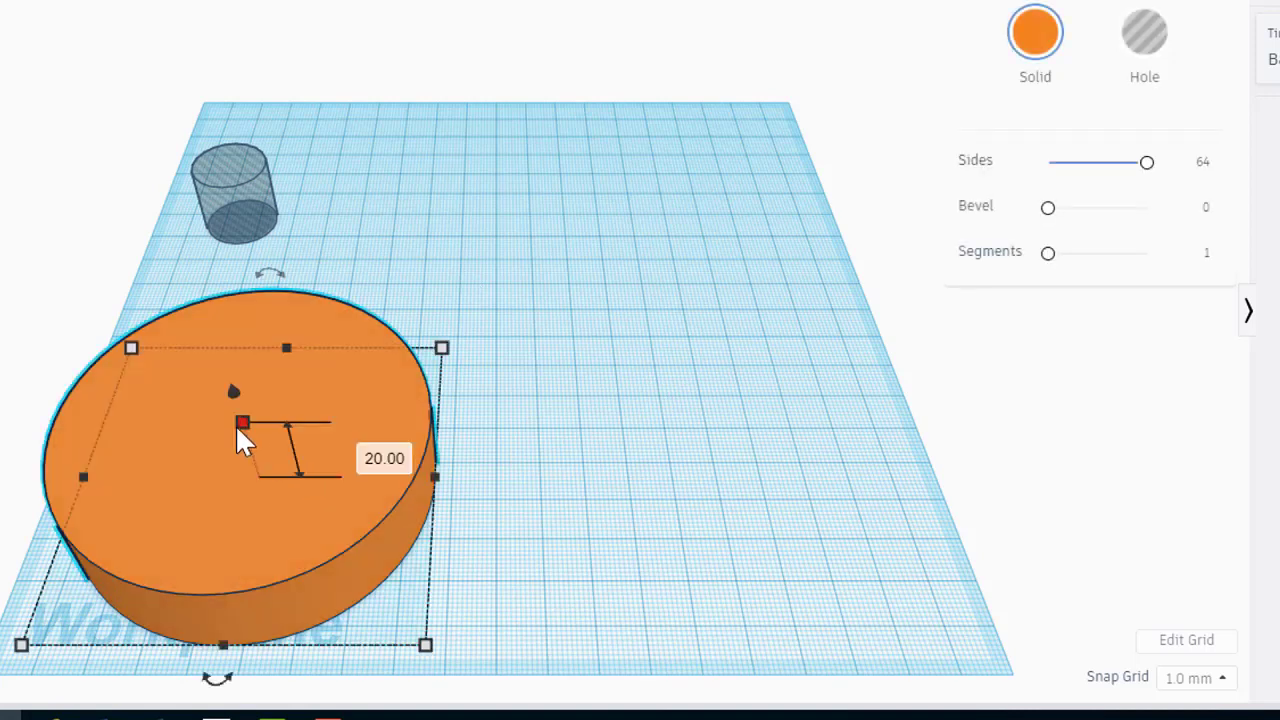
{"action": "left_click", "coordinate": [366, 451]}
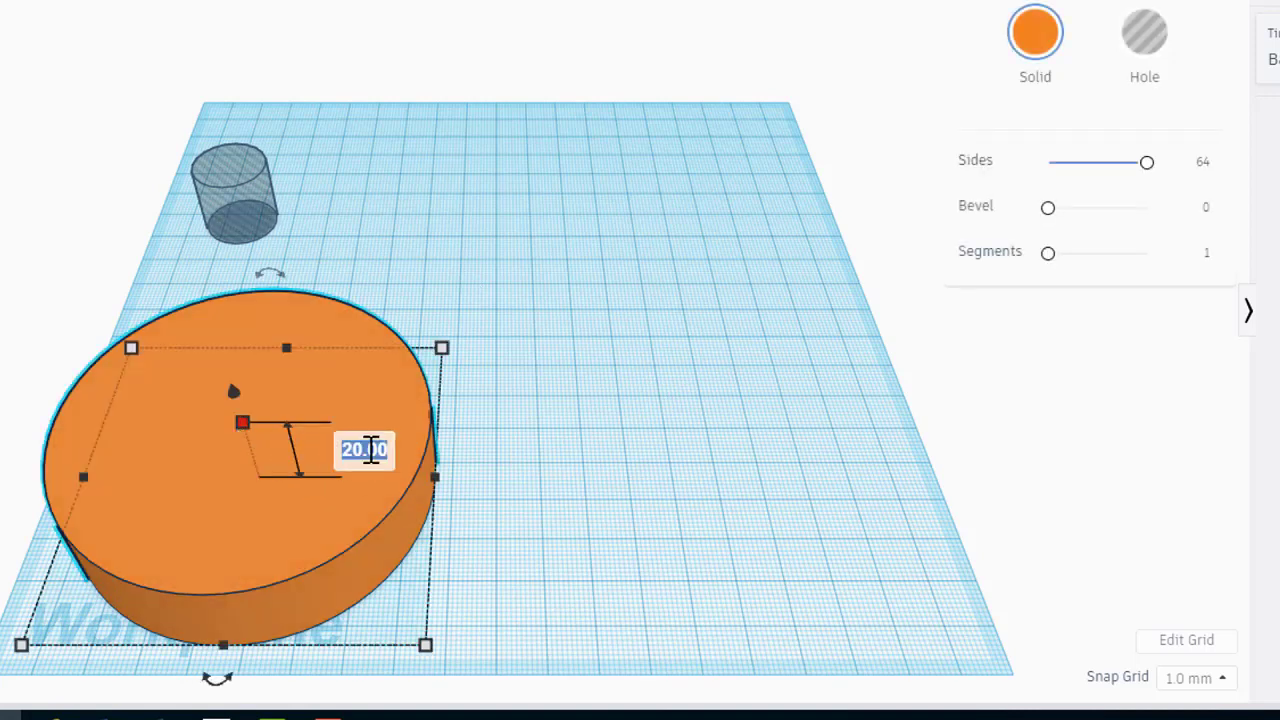
{"action": "type", "text": "5"}
{"action": "key", "text": "Return"}
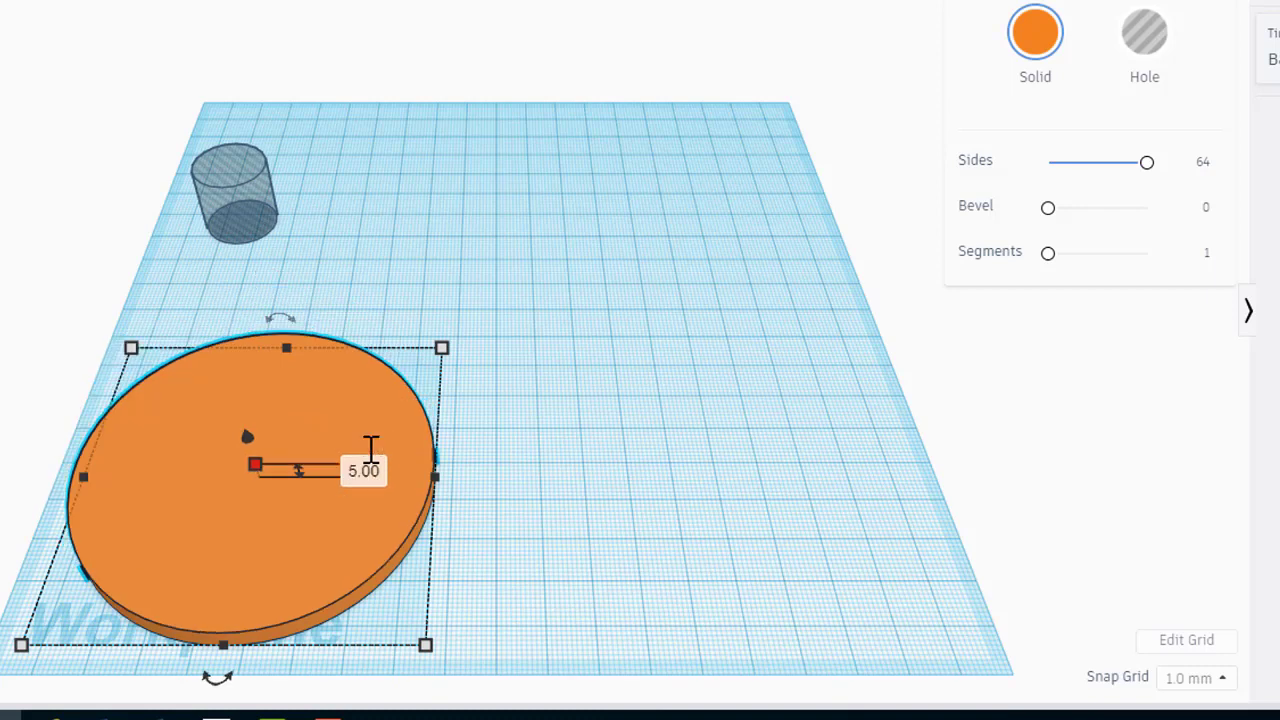
Resize the hole cylinder's base to 78 mm by 78 mm.
{"action": "left_click", "coordinate": [228, 170]}
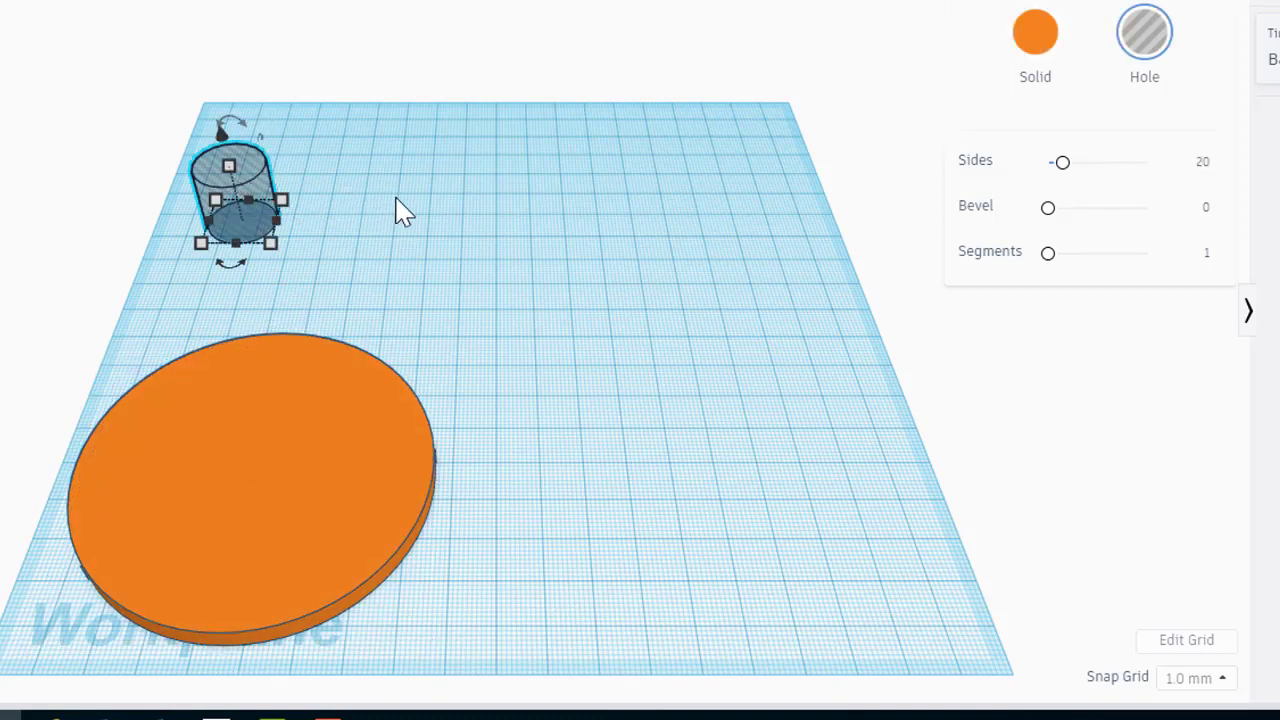
{"action": "mouse_move", "coordinate": [272, 249]}
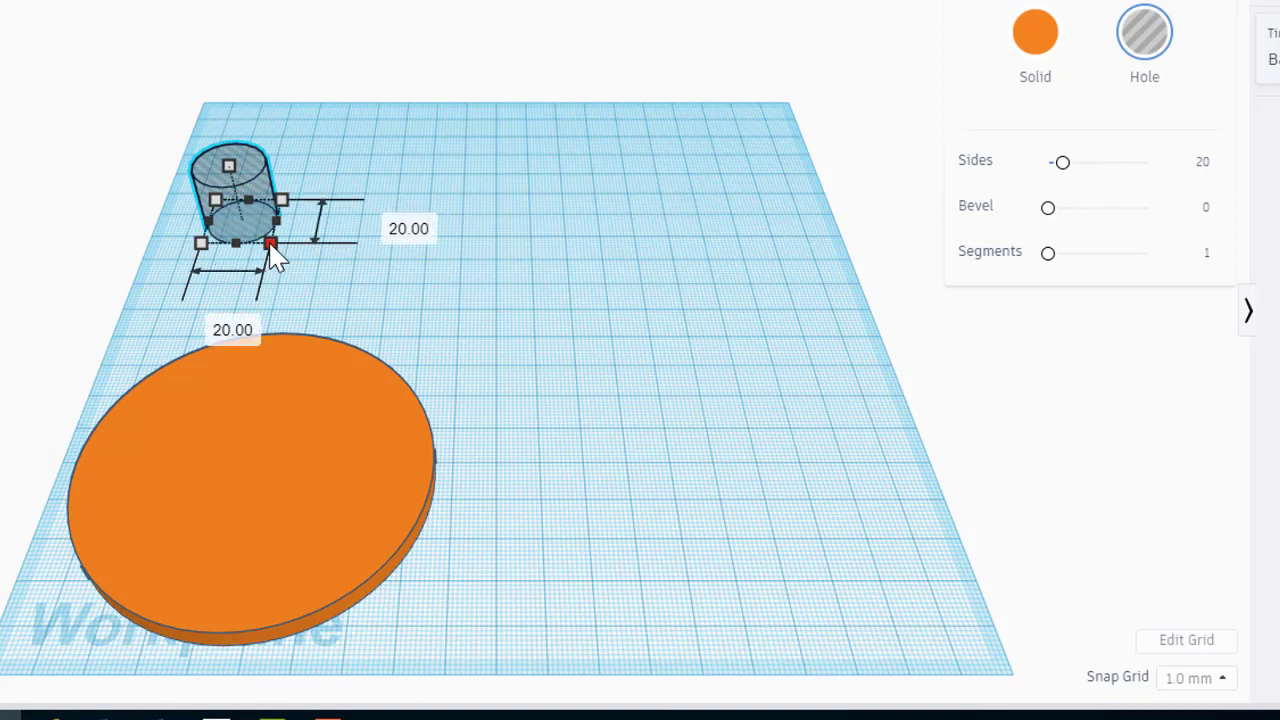
{"action": "left_click", "coordinate": [388, 221]}
{"action": "key", "text": "BackSpace"}
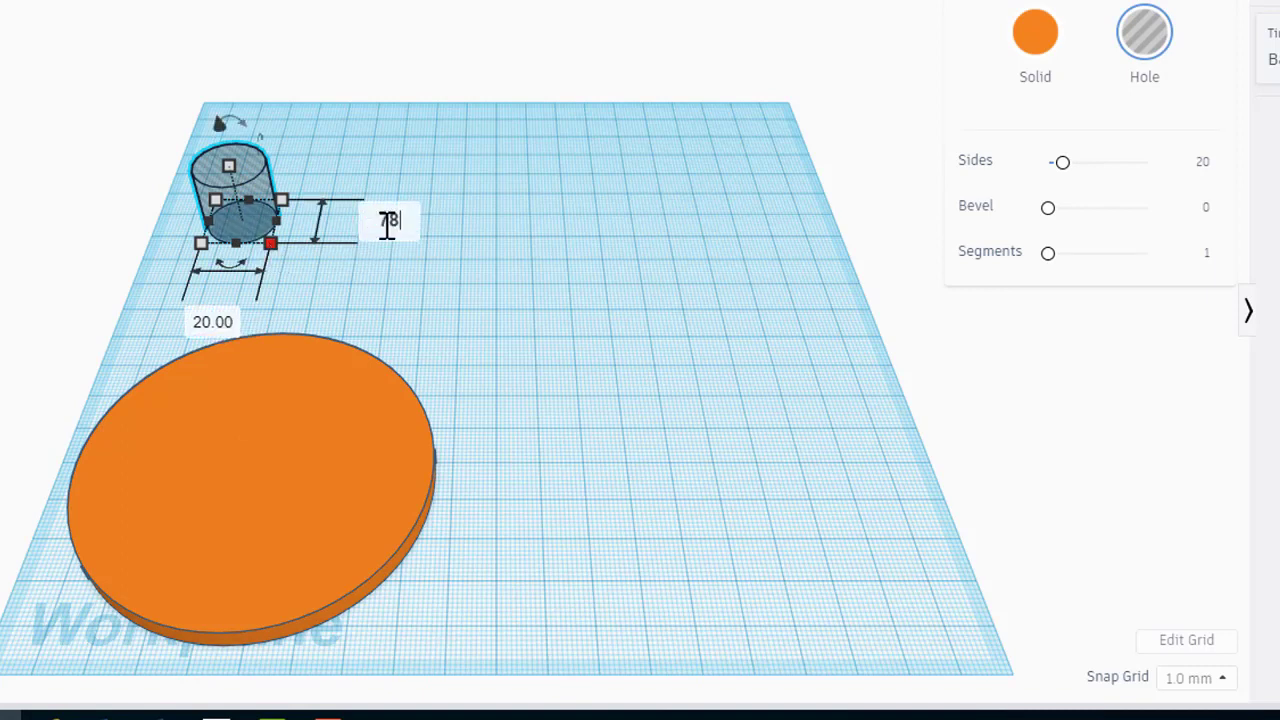
{"action": "type", "text": "78"}
{"action": "key", "text": "Tab"}
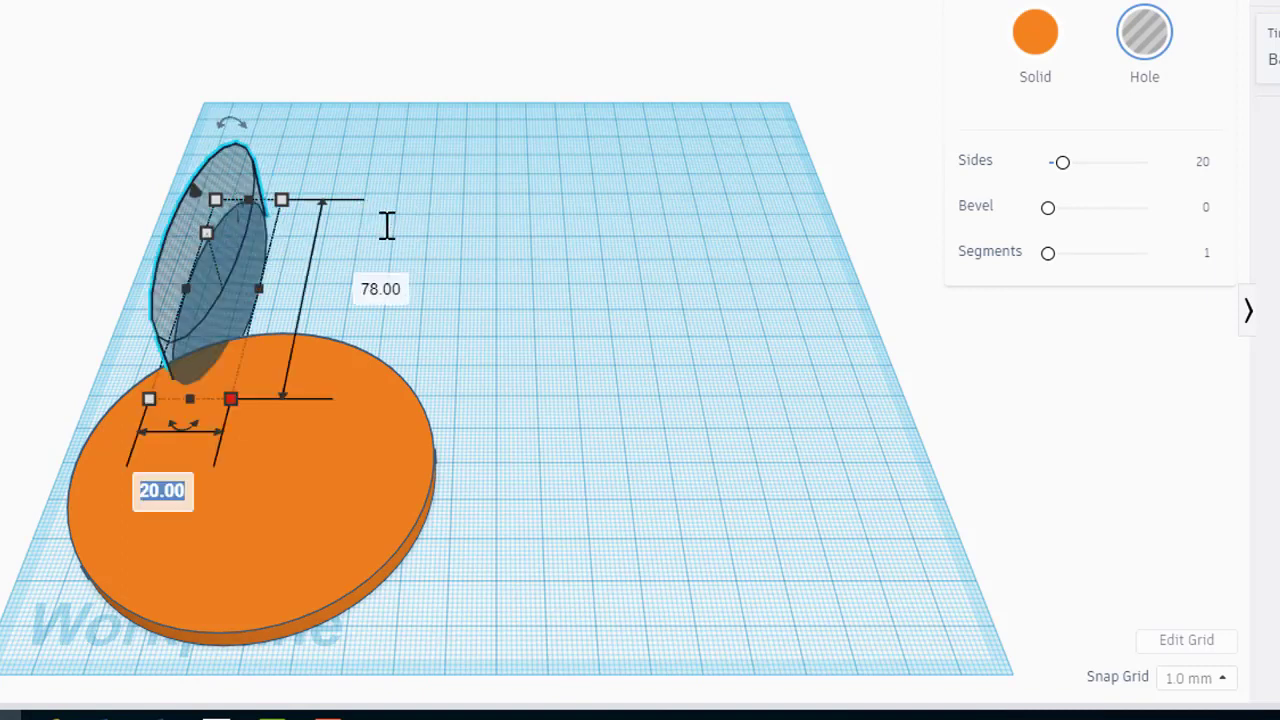
{"action": "type", "text": "78"}
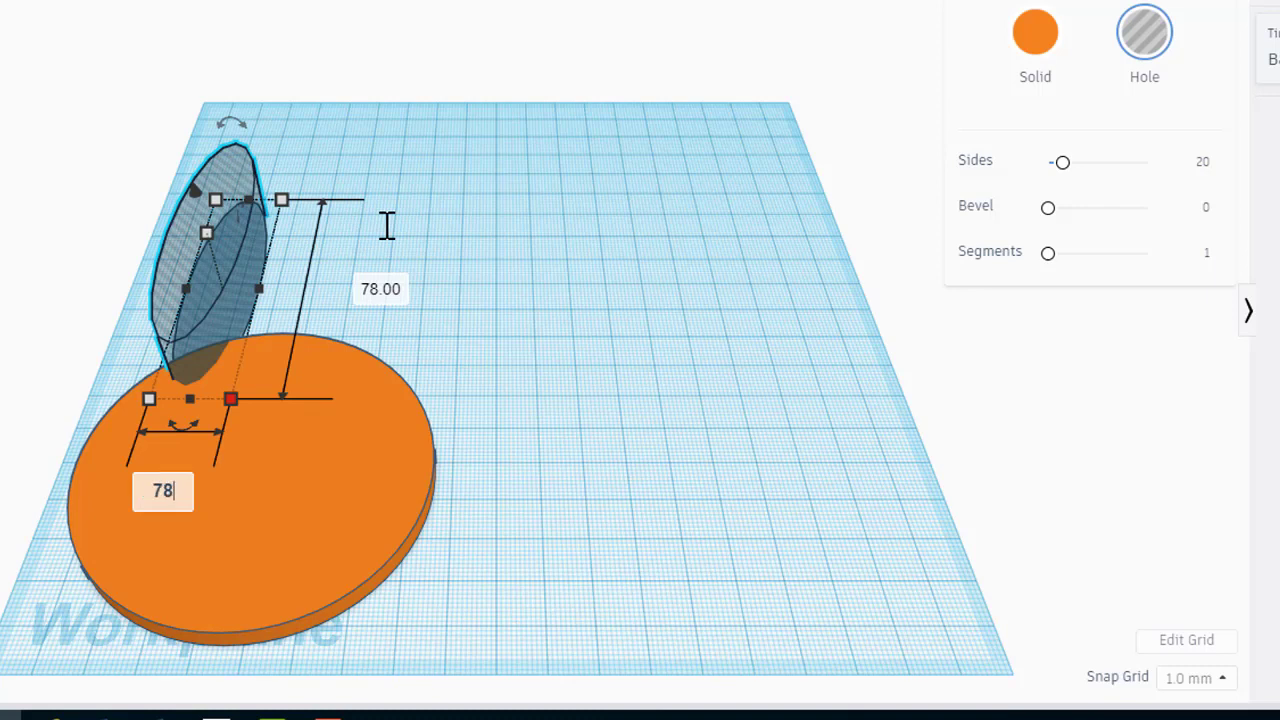
{"action": "key", "text": "Return"}
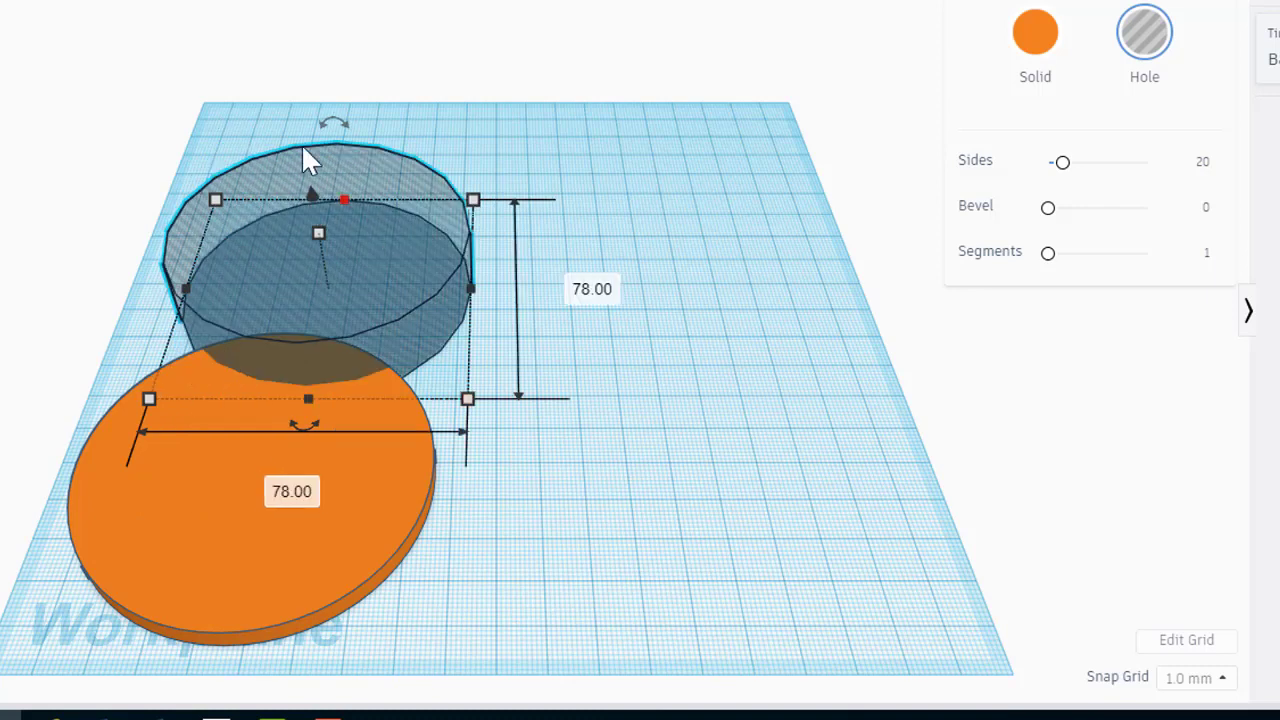
Set the hole cylinder to 64 sides and 4 mm height, and move it back clear of the orange disc.
{"action": "left_click_drag", "start_coordinate": [1062, 162], "coordinate": [1192, 177]}
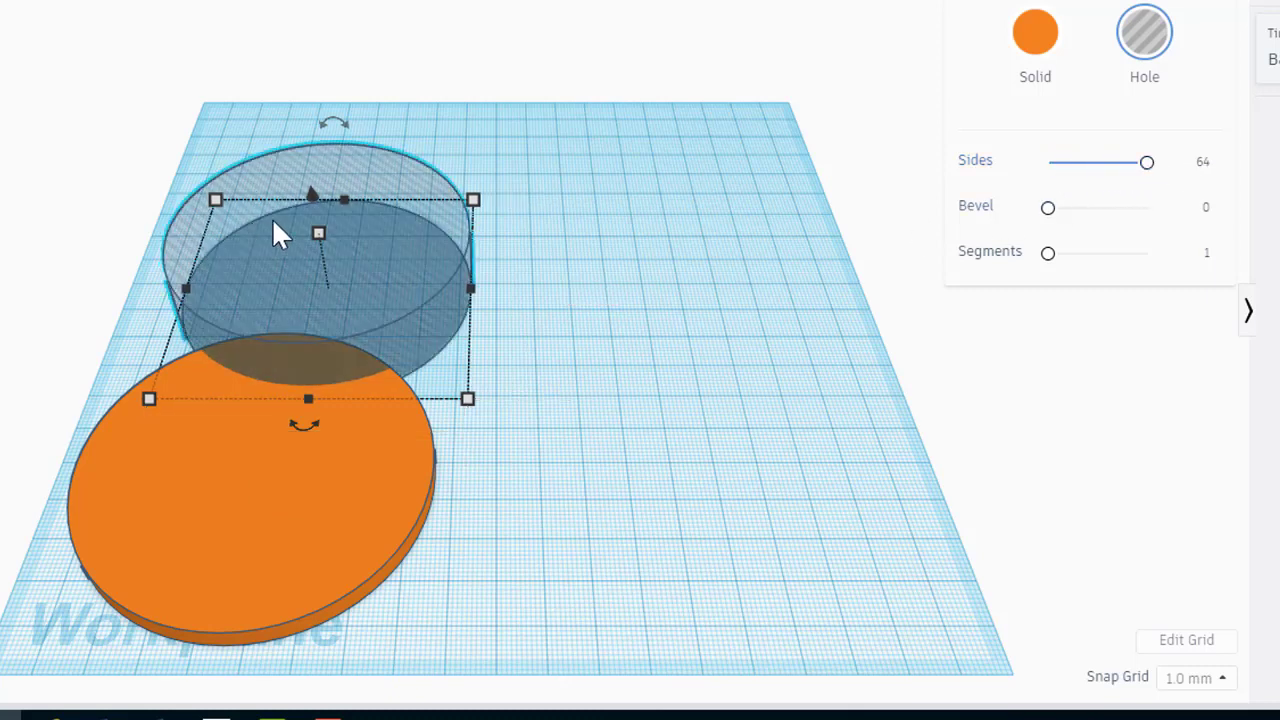
{"action": "mouse_move", "coordinate": [321, 235]}
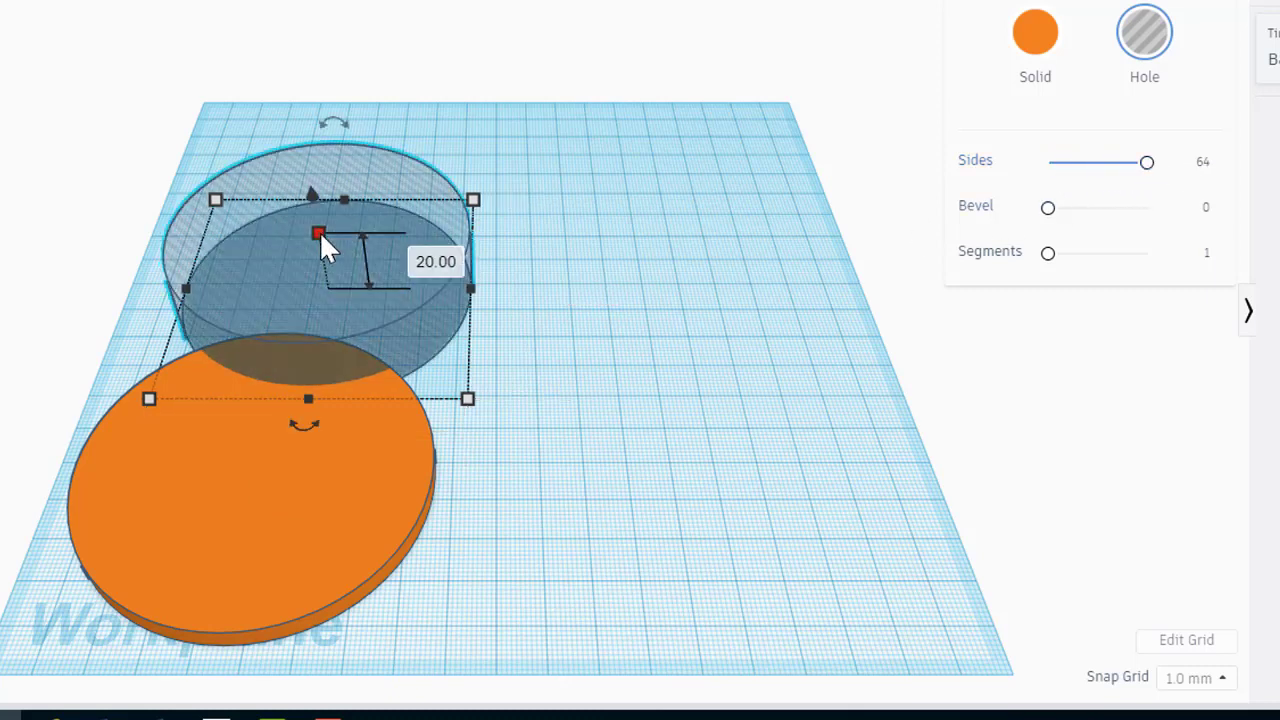
{"action": "left_click", "coordinate": [436, 262]}
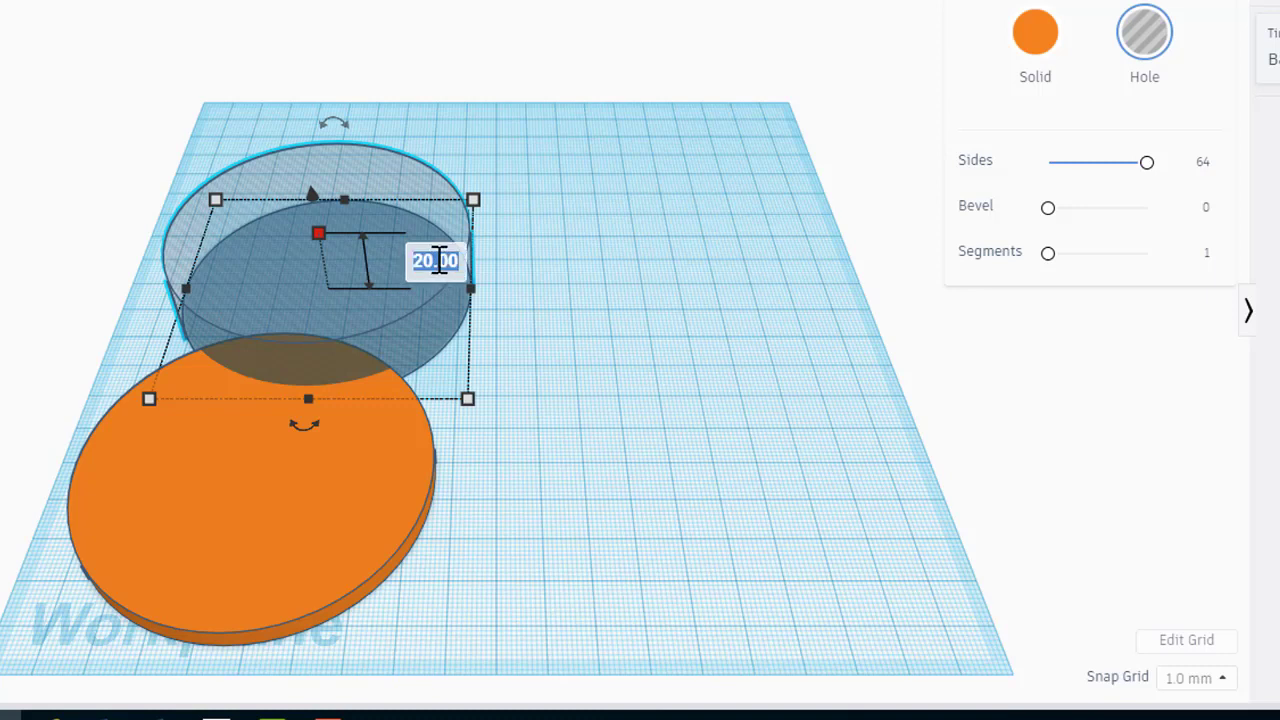
{"action": "type", "text": "4"}
{"action": "key", "text": "Return"}
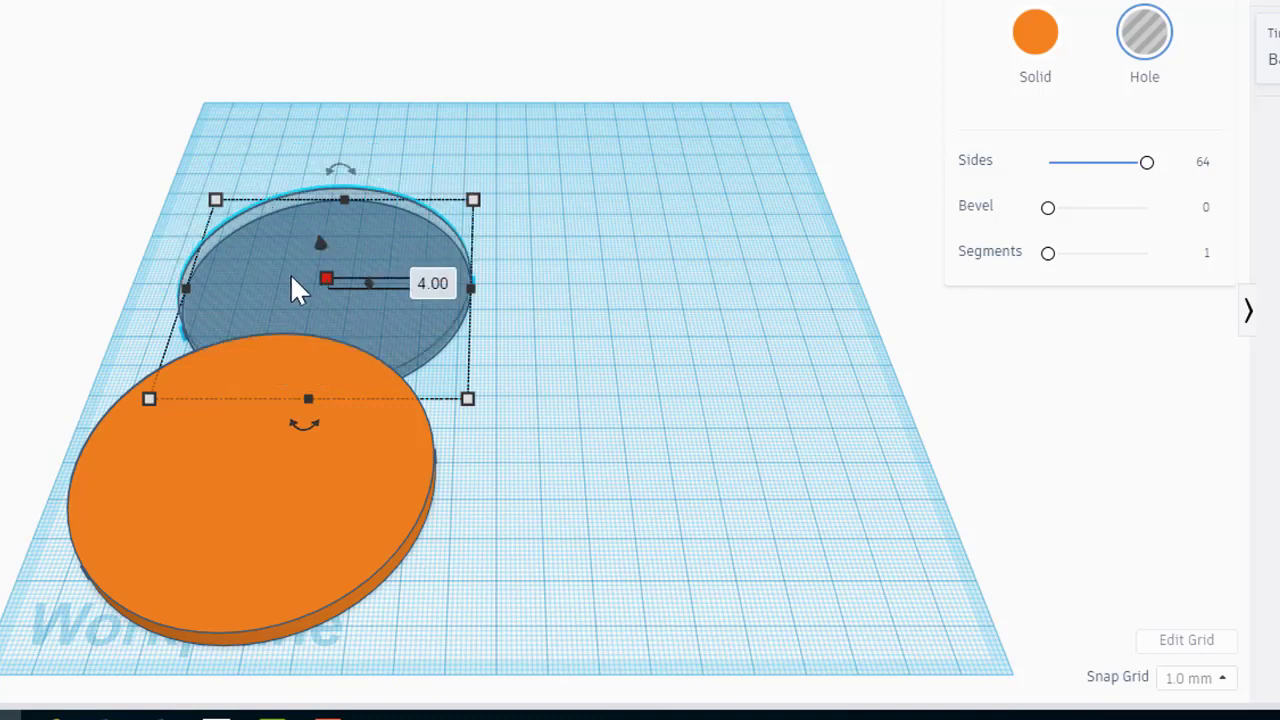
{"action": "left_click_drag", "start_coordinate": [292, 279], "coordinate": [278, 202]}
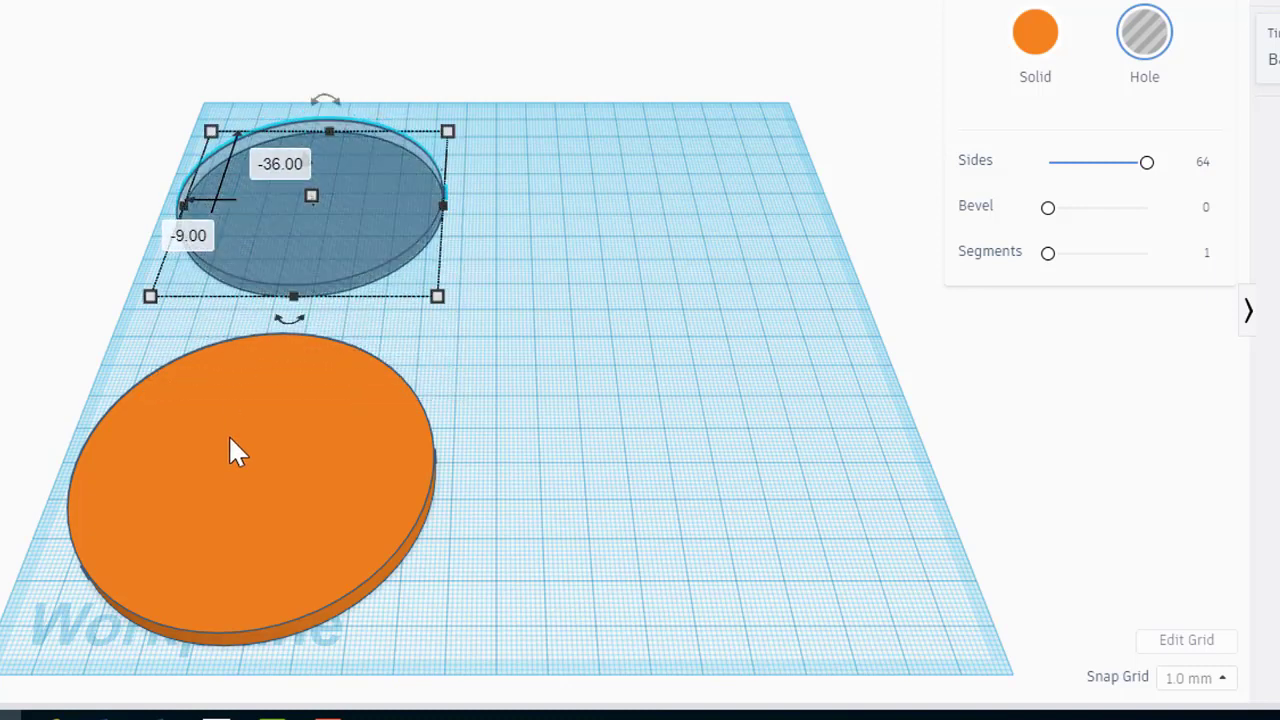
Nudge the orange disc slightly and place a copy of it beside it on the right half of the workplane.
{"action": "left_click_drag", "start_coordinate": [223, 456], "coordinate": [244, 429]}
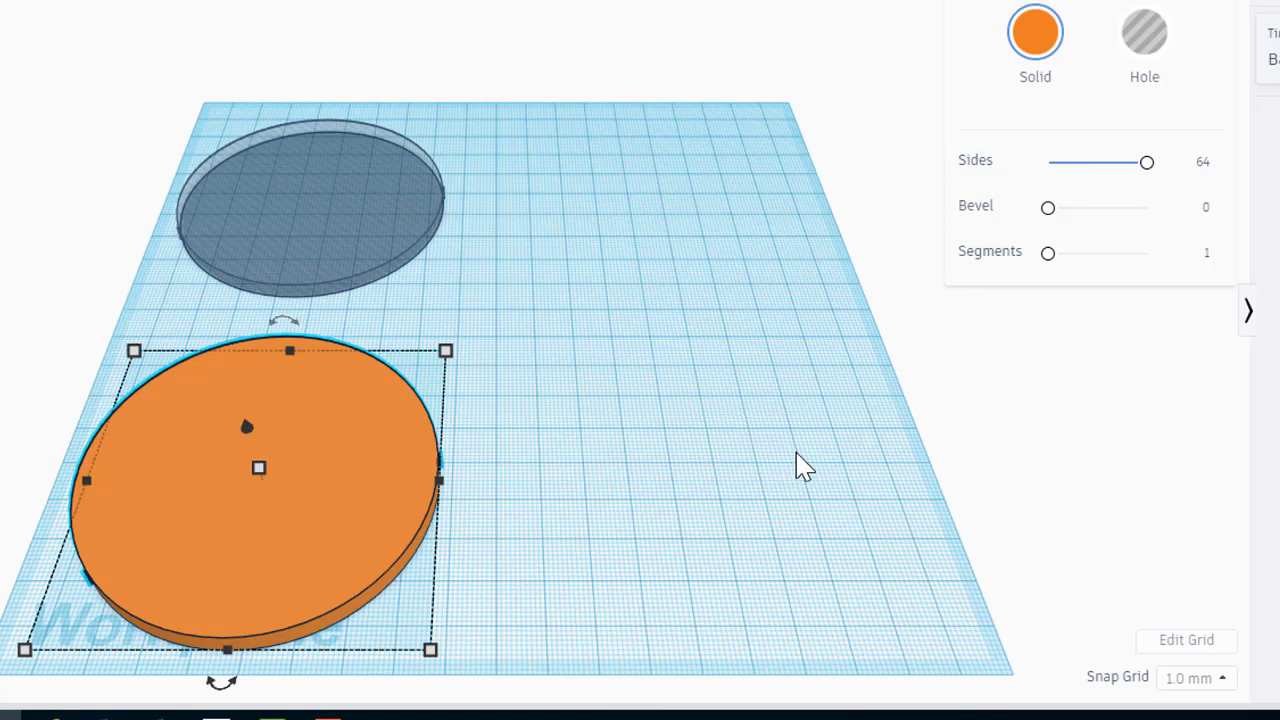
{"action": "key", "text": "ctrl+c"}
{"action": "key", "text": "ctrl+v"}
{"action": "left_click_drag", "start_coordinate": [545, 458], "coordinate": [773, 443]}
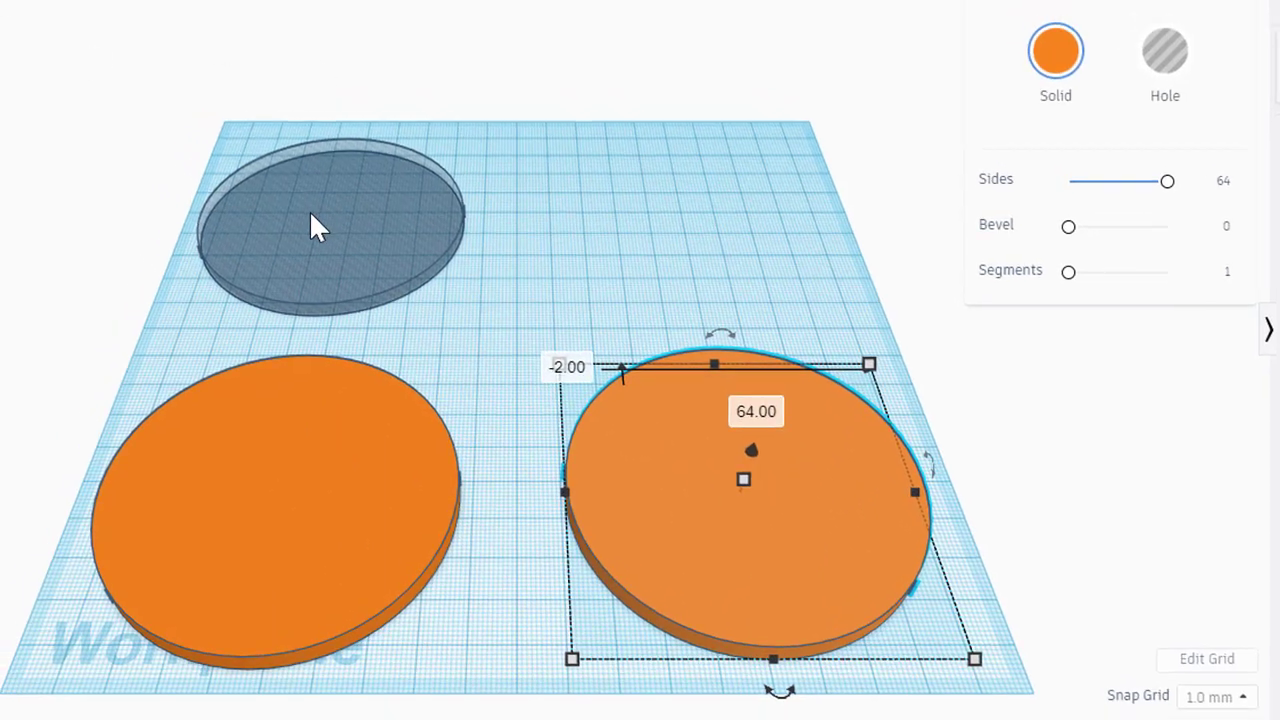
Copy the hole disc and place the duplicate on the workplane behind the right orange disc.
{"action": "left_click", "coordinate": [314, 222]}
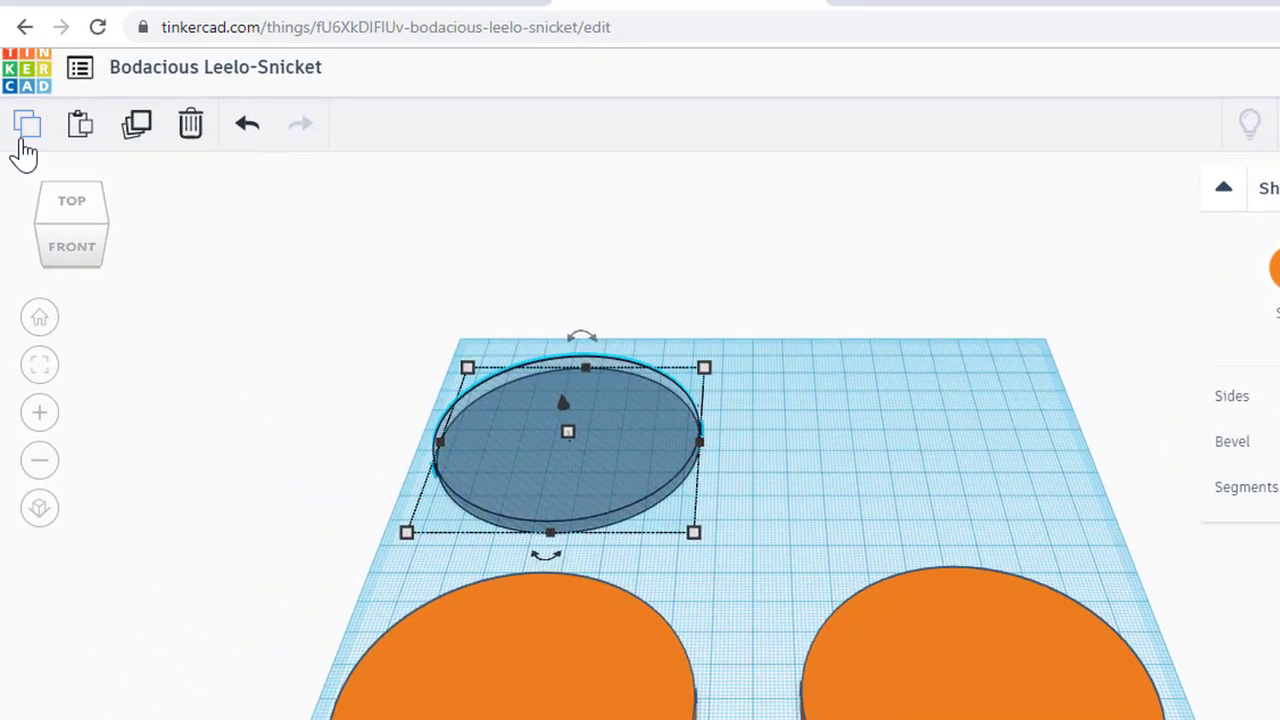
{"action": "left_click", "coordinate": [26, 125]}
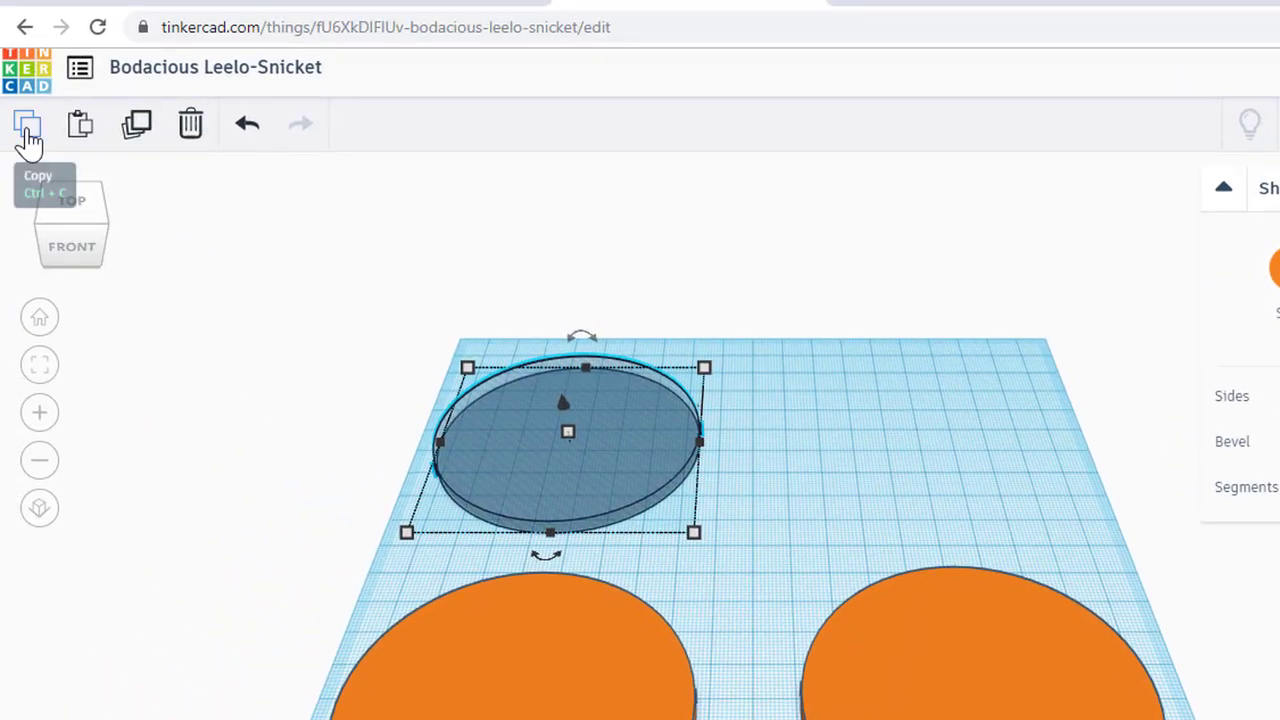
{"action": "left_click", "coordinate": [81, 127]}
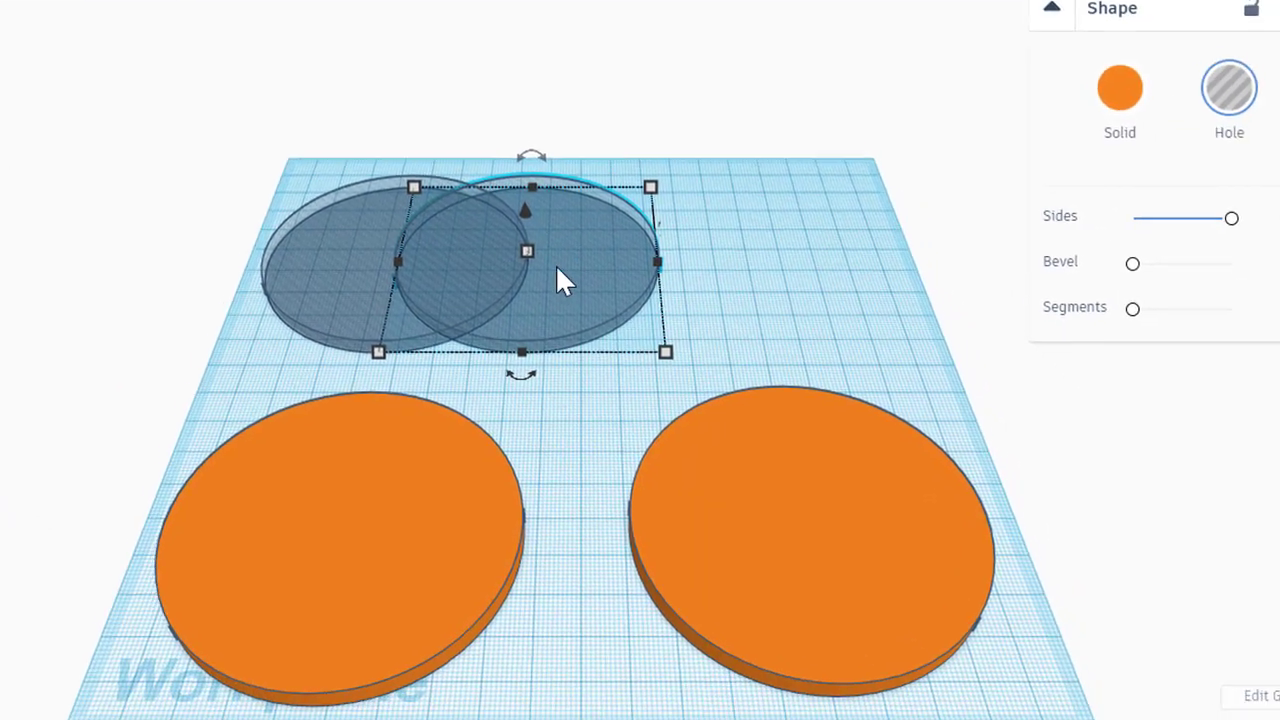
{"action": "left_click_drag", "start_coordinate": [699, 429], "coordinate": [771, 271]}
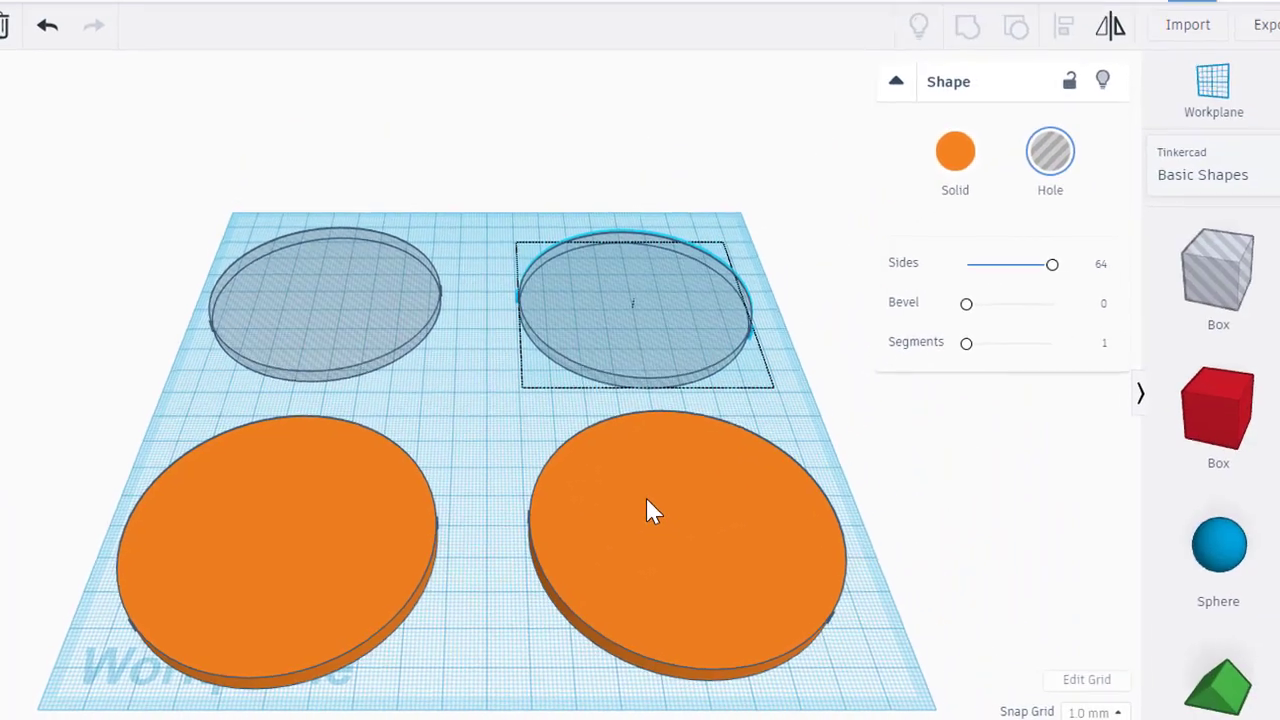
Align the copied hole disc with the right orange disc, centred front to back and flush with its top.
{"action": "left_click", "coordinate": [646, 510], "text": "shift"}
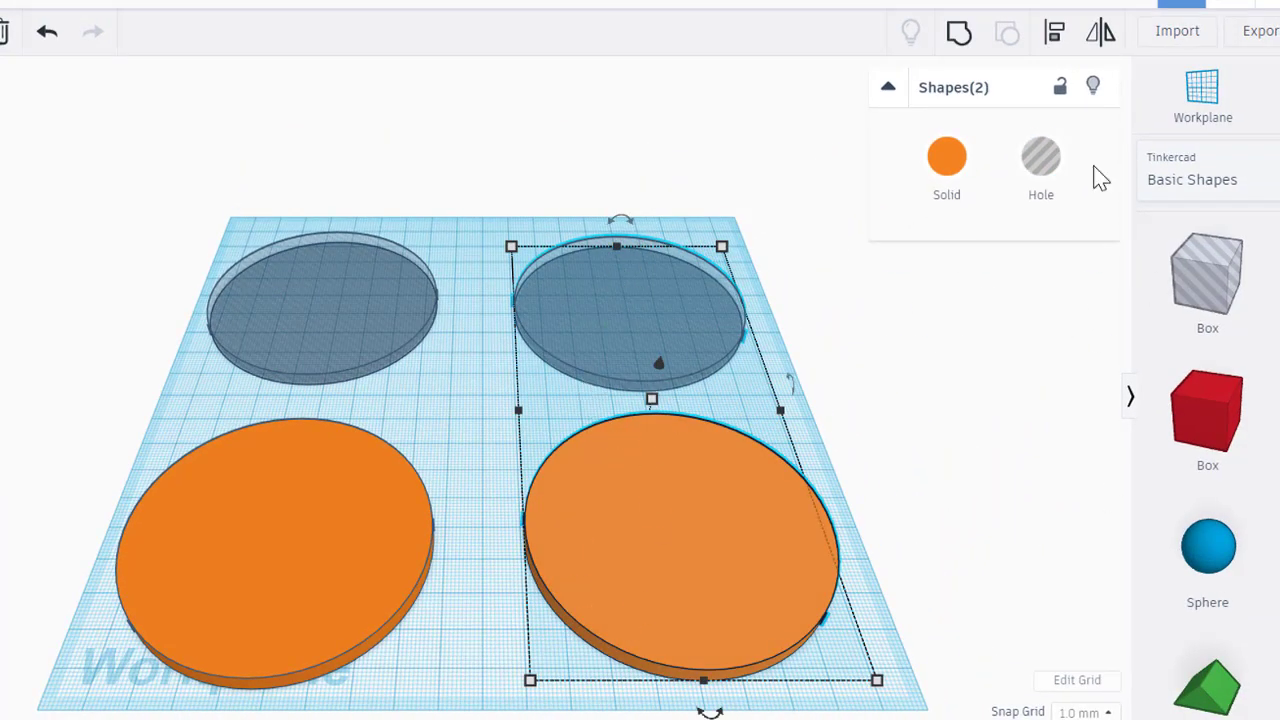
{"action": "left_click", "coordinate": [1053, 40]}
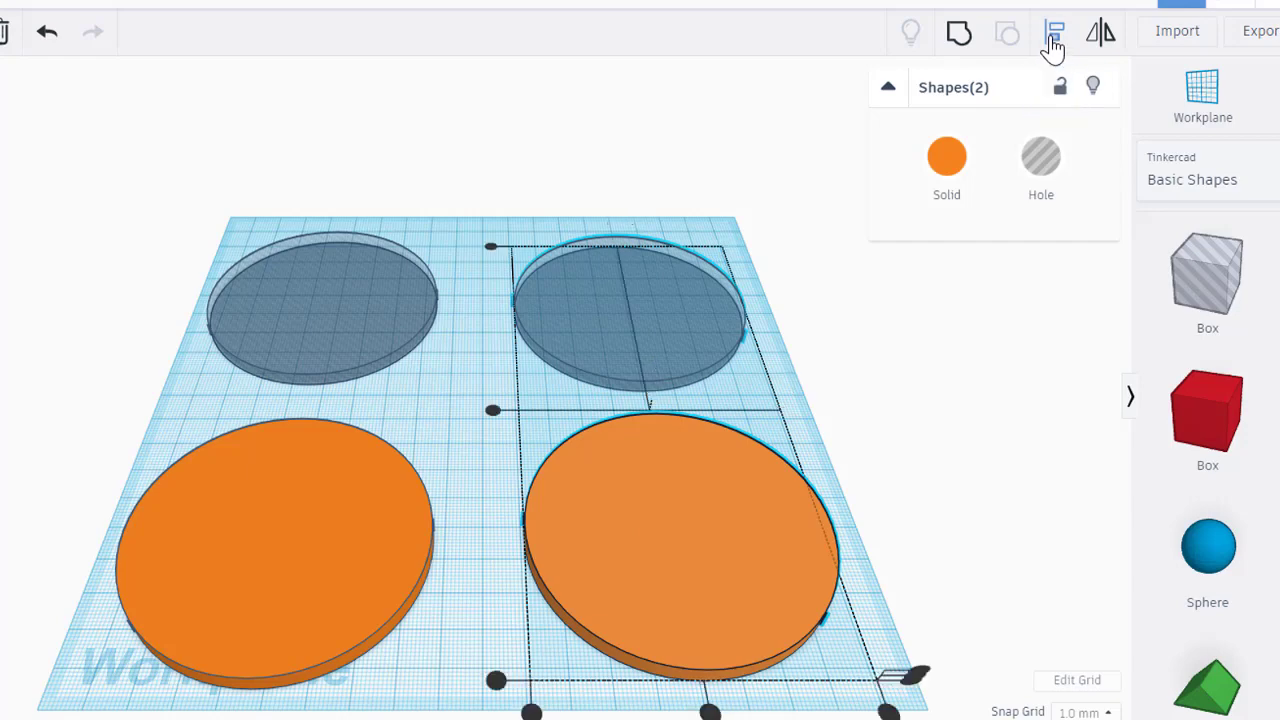
{"action": "left_click", "coordinate": [493, 412]}
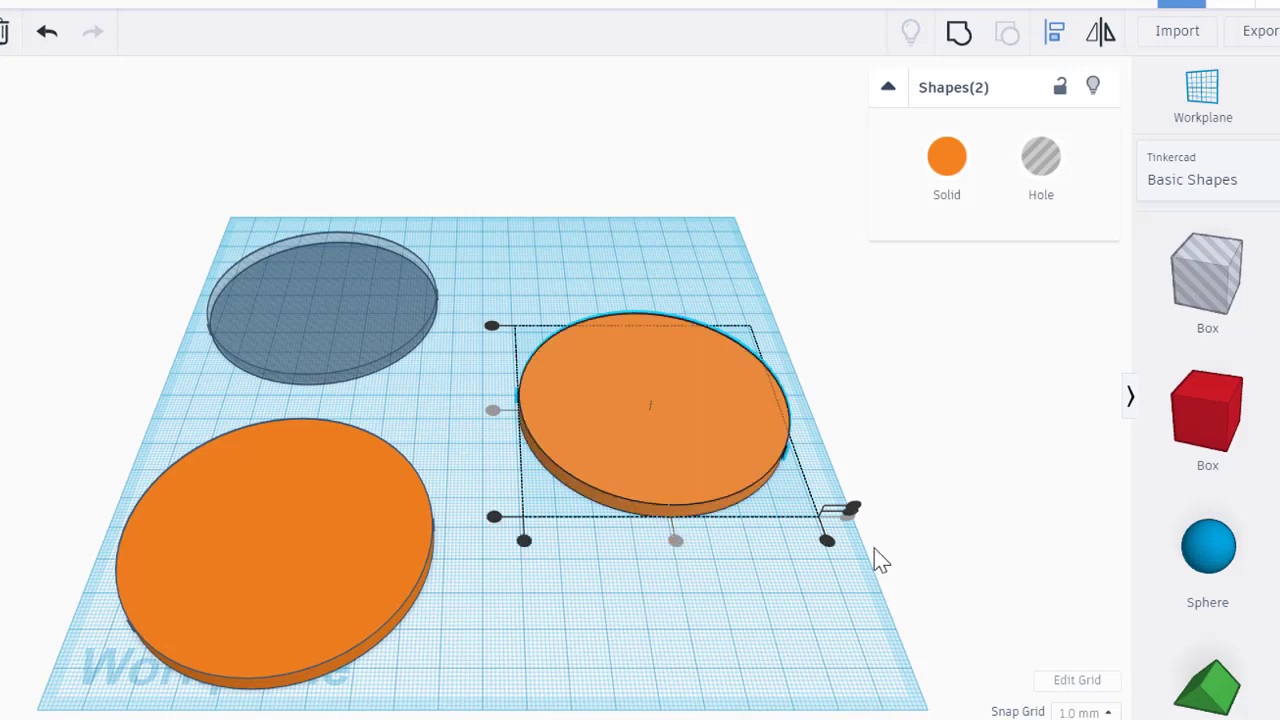
{"action": "left_click", "coordinate": [859, 516]}
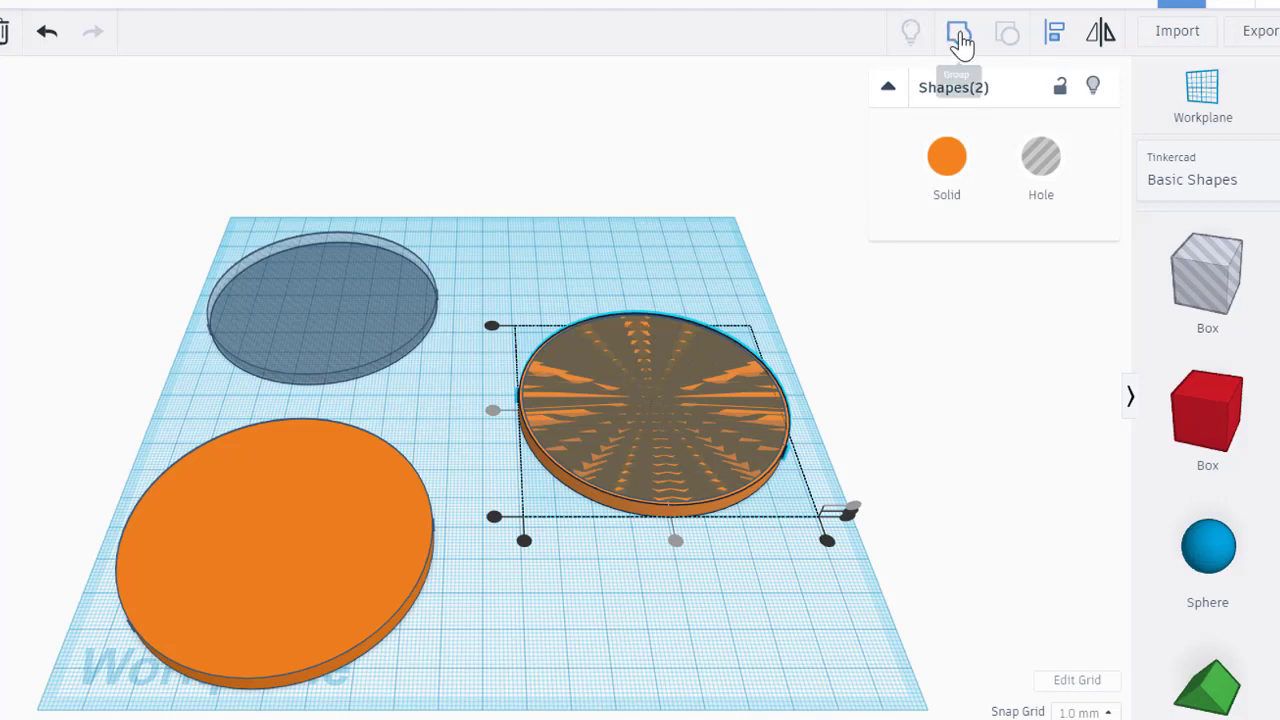
Group the aligned hole and orange disc to cut the recess, and move the result to the workplane's front.
{"action": "left_click", "coordinate": [959, 36]}
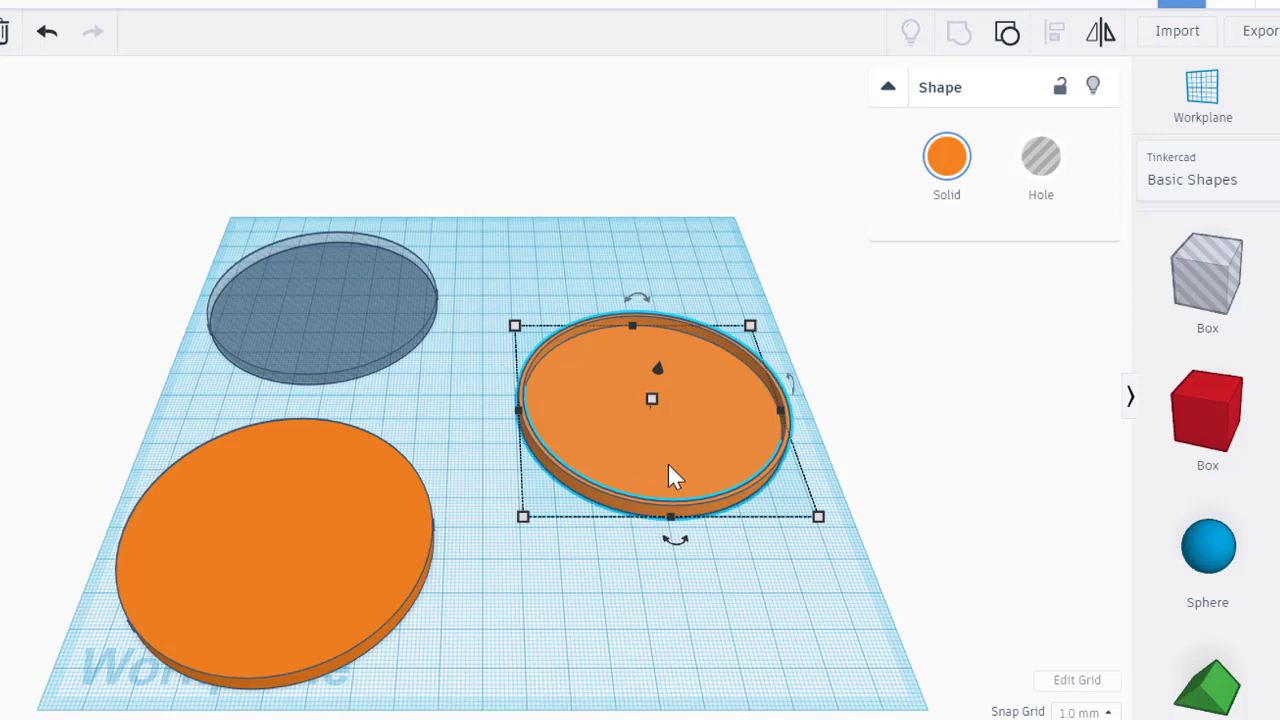
{"action": "left_click_drag", "start_coordinate": [668, 465], "coordinate": [703, 628]}
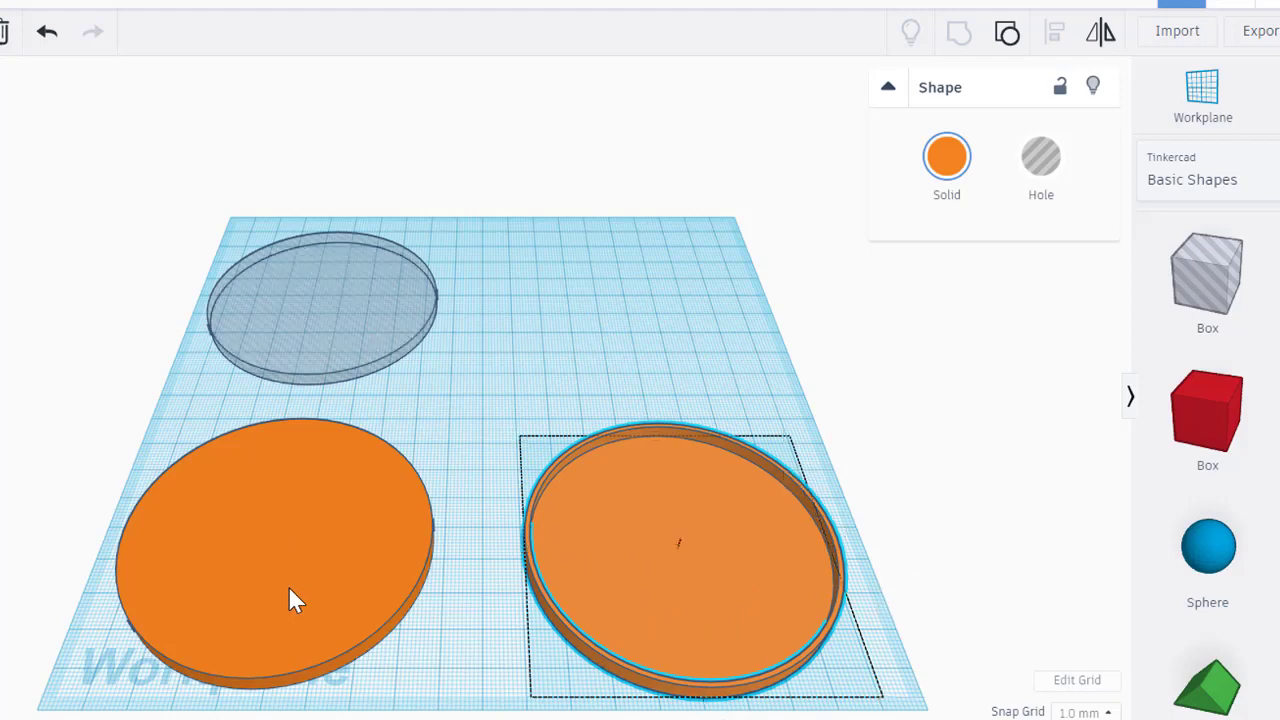
Resize the solid orange disc on the workplane's front left to 70 mm in both length and width.
{"action": "left_click", "coordinate": [291, 600]}
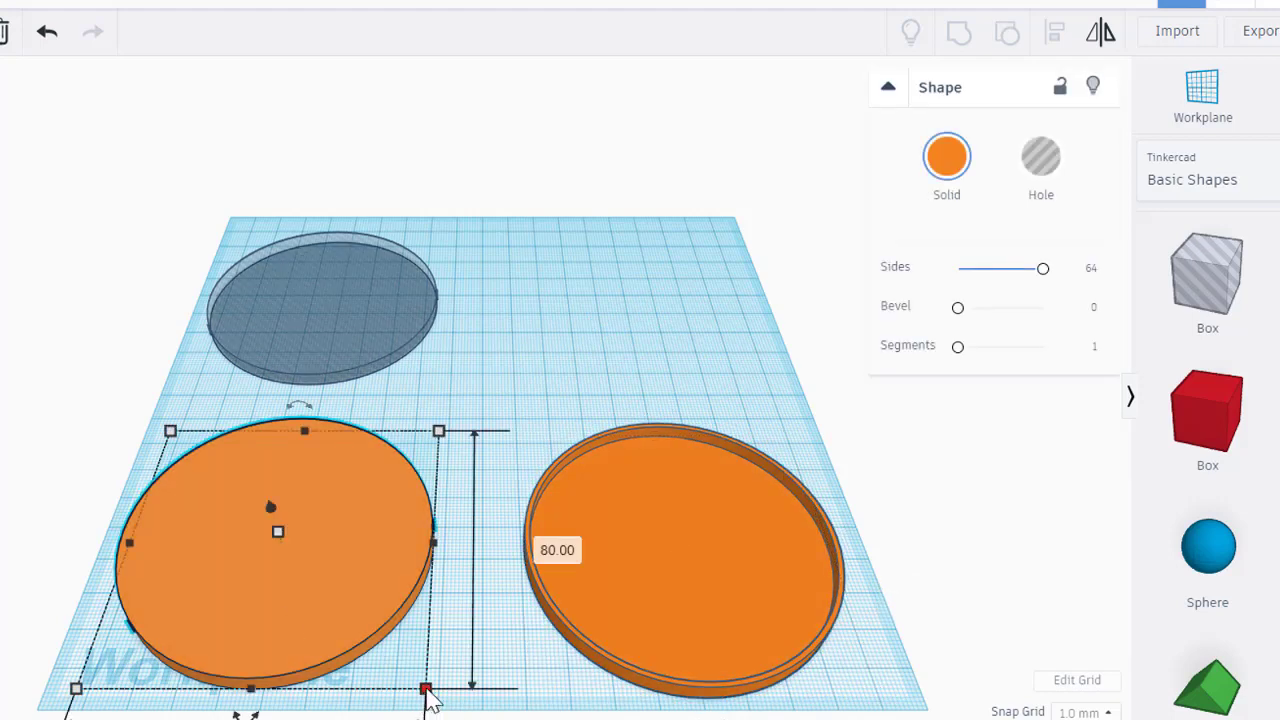
{"action": "left_click", "coordinate": [545, 550]}
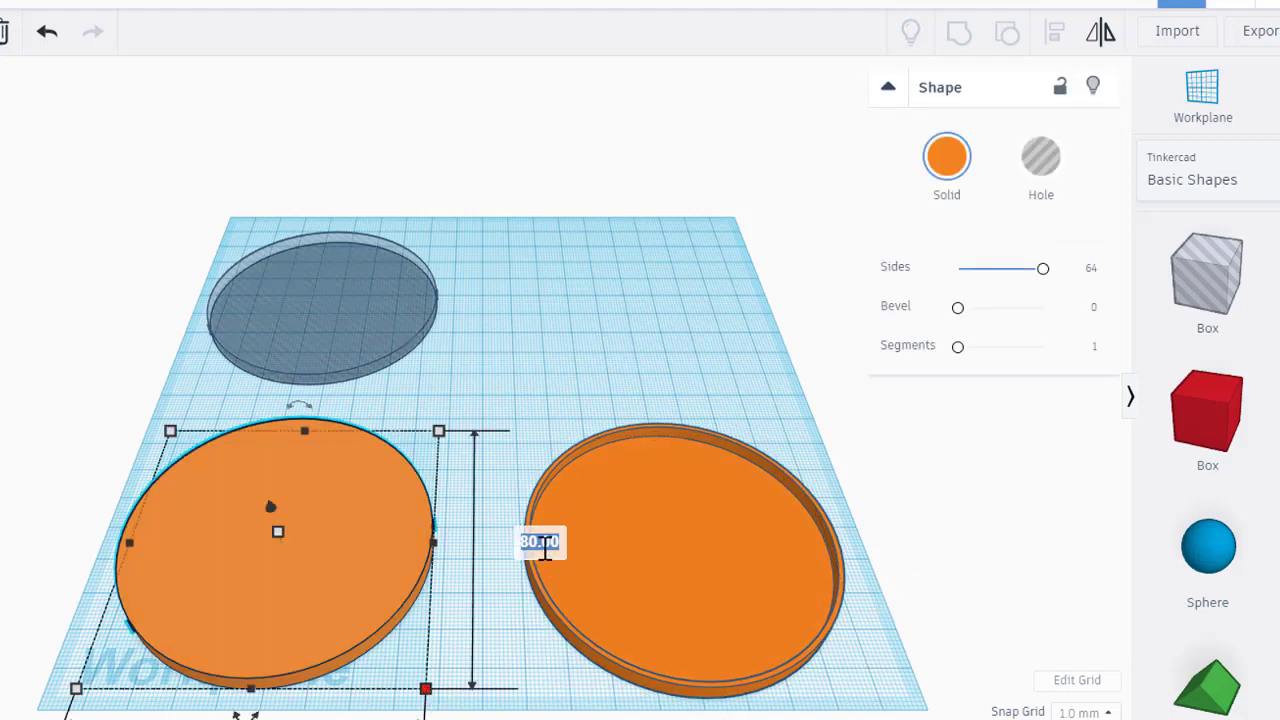
{"action": "type", "text": "70"}
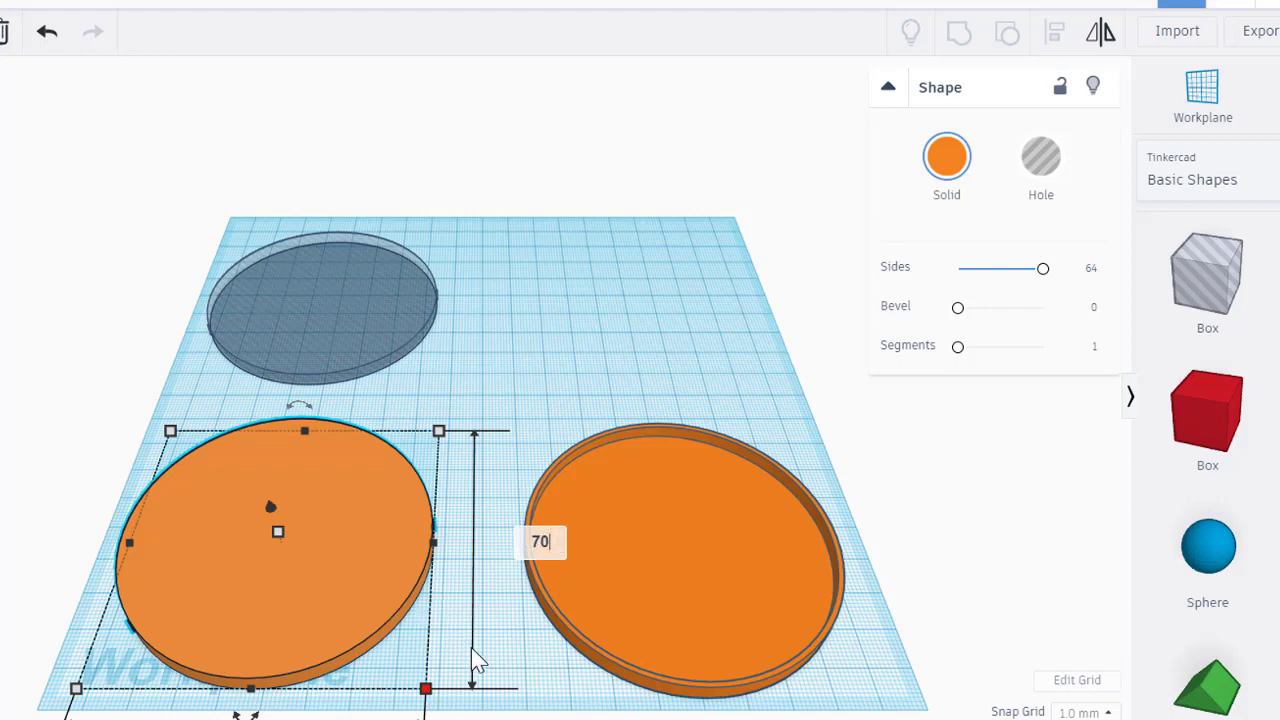
{"action": "key", "text": "Return"}
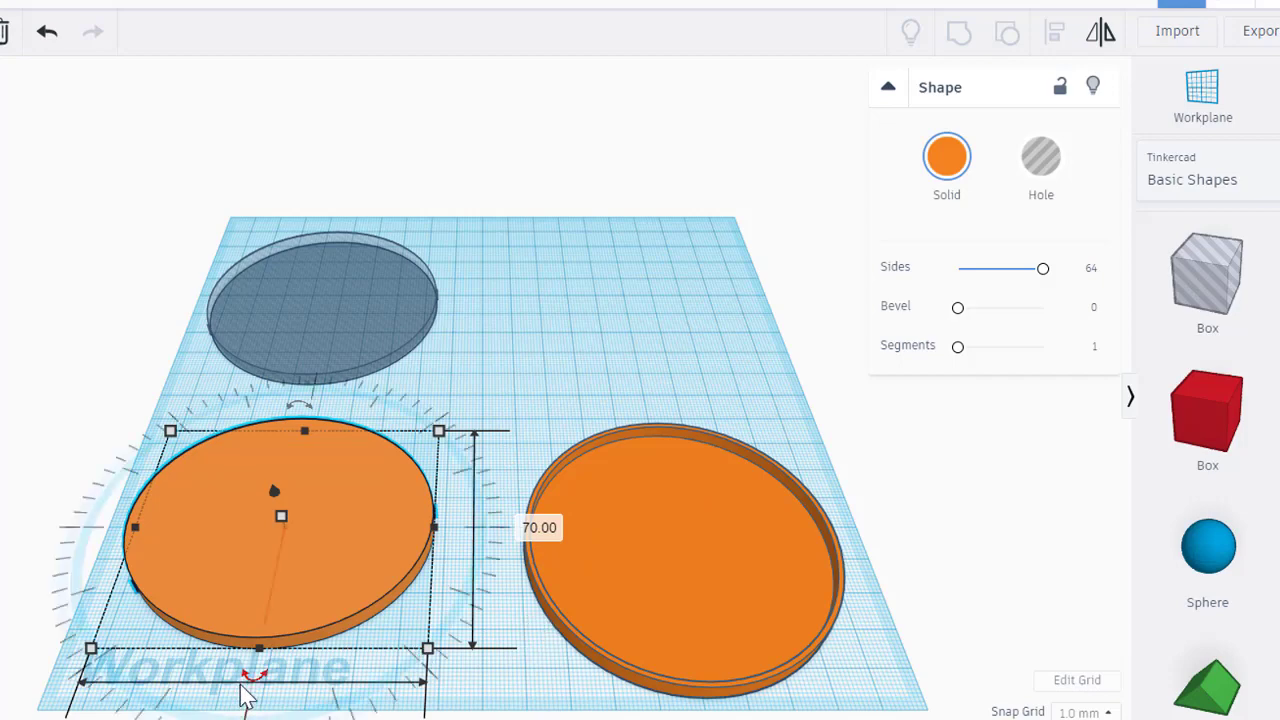
{"action": "middle_click_drag", "start_coordinate": [245, 695], "coordinate": [277, 549]}
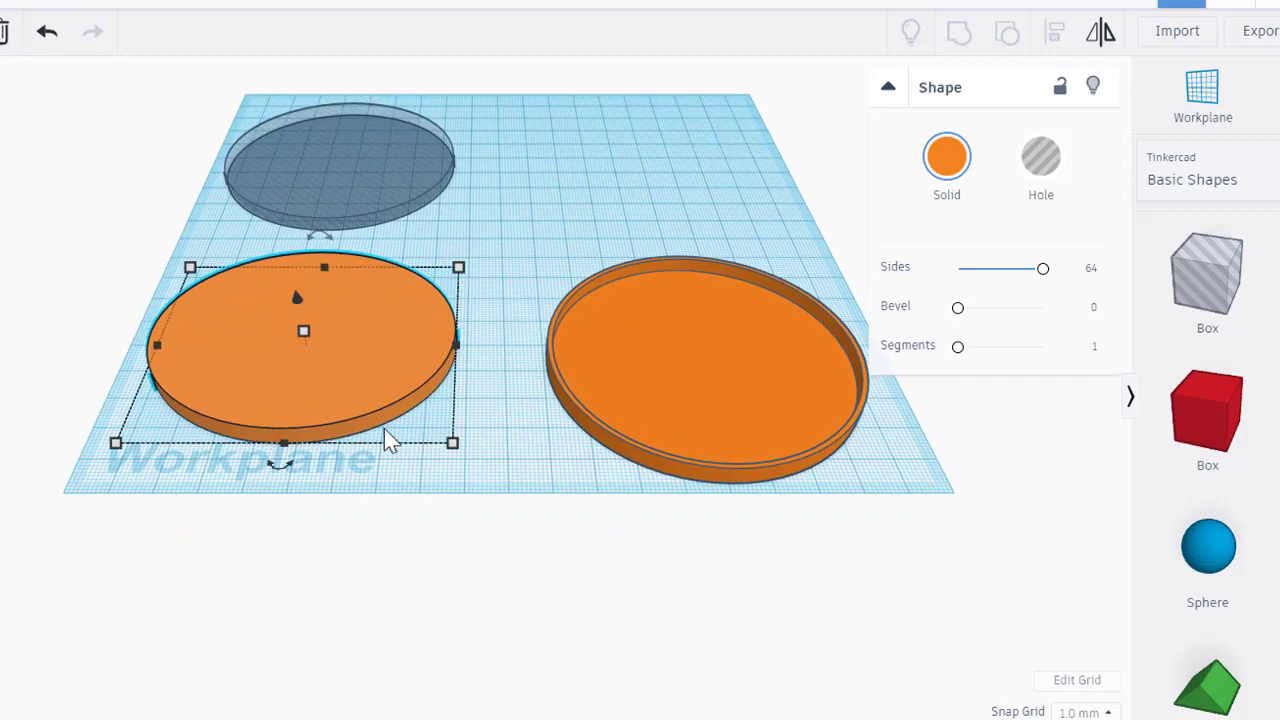
{"action": "mouse_move", "coordinate": [450, 446]}
{"action": "left_click", "coordinate": [268, 520]}
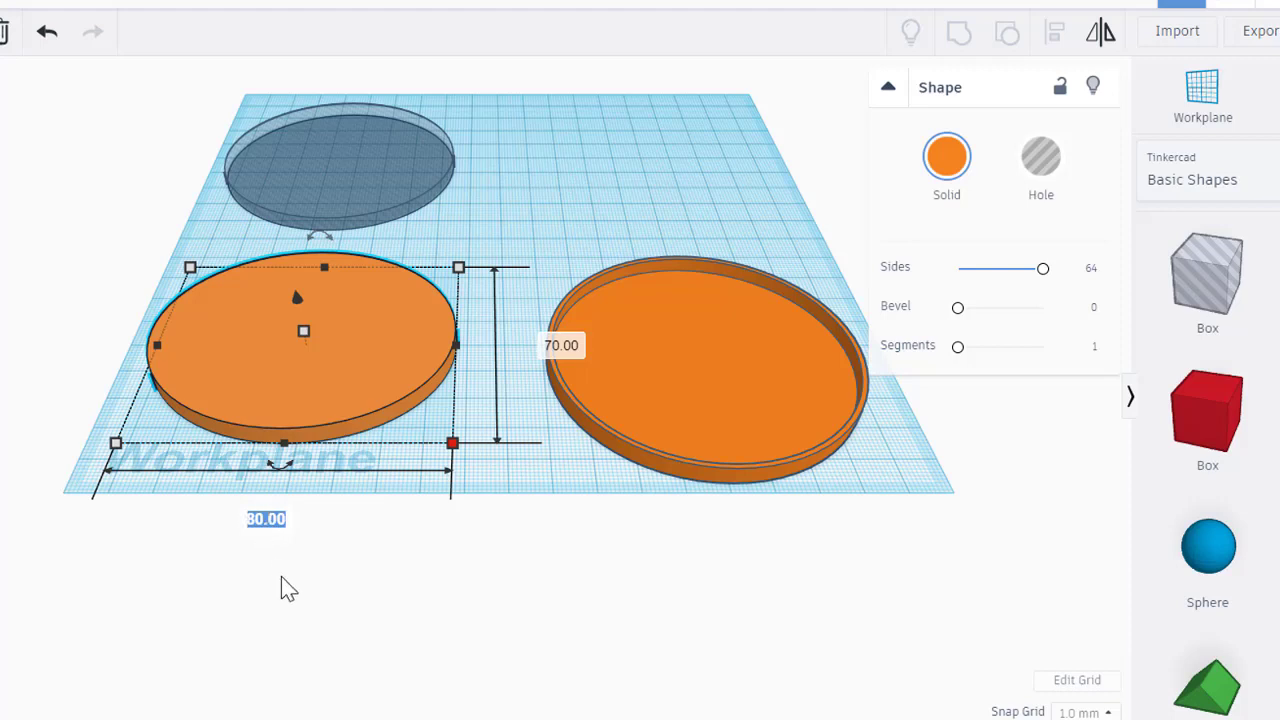
{"action": "type", "text": "70"}
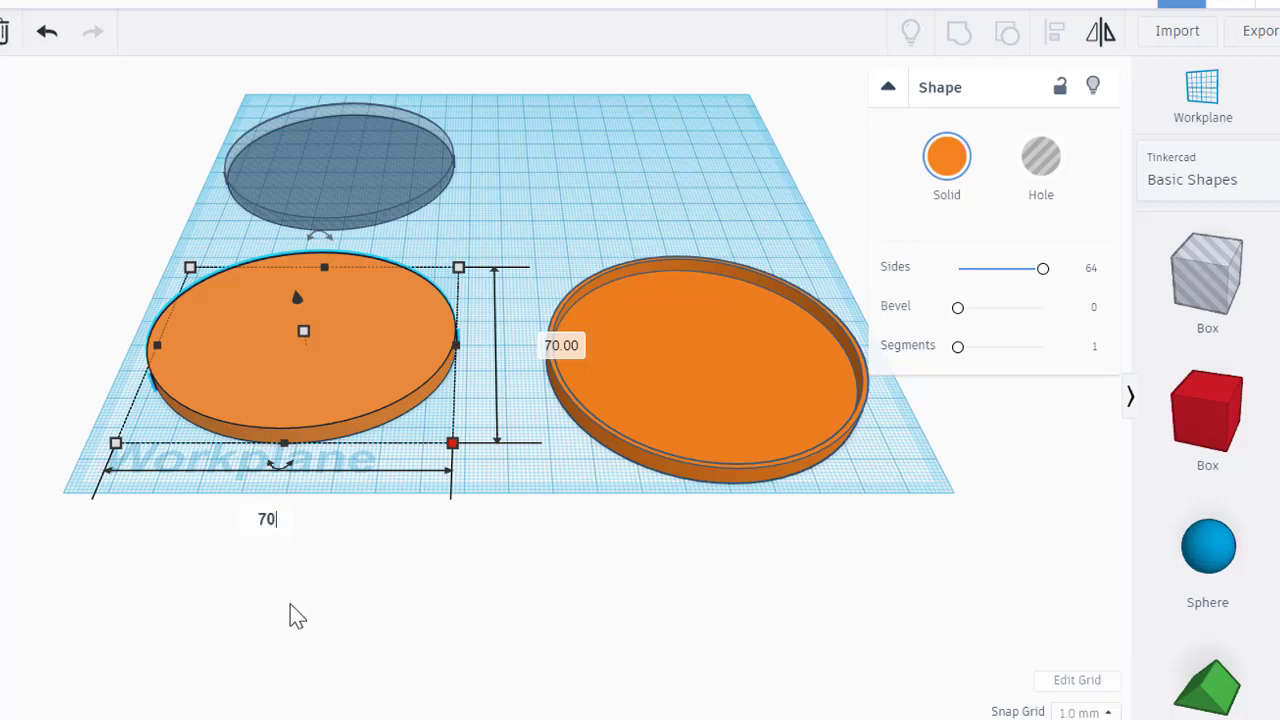
{"action": "key", "text": "Return"}
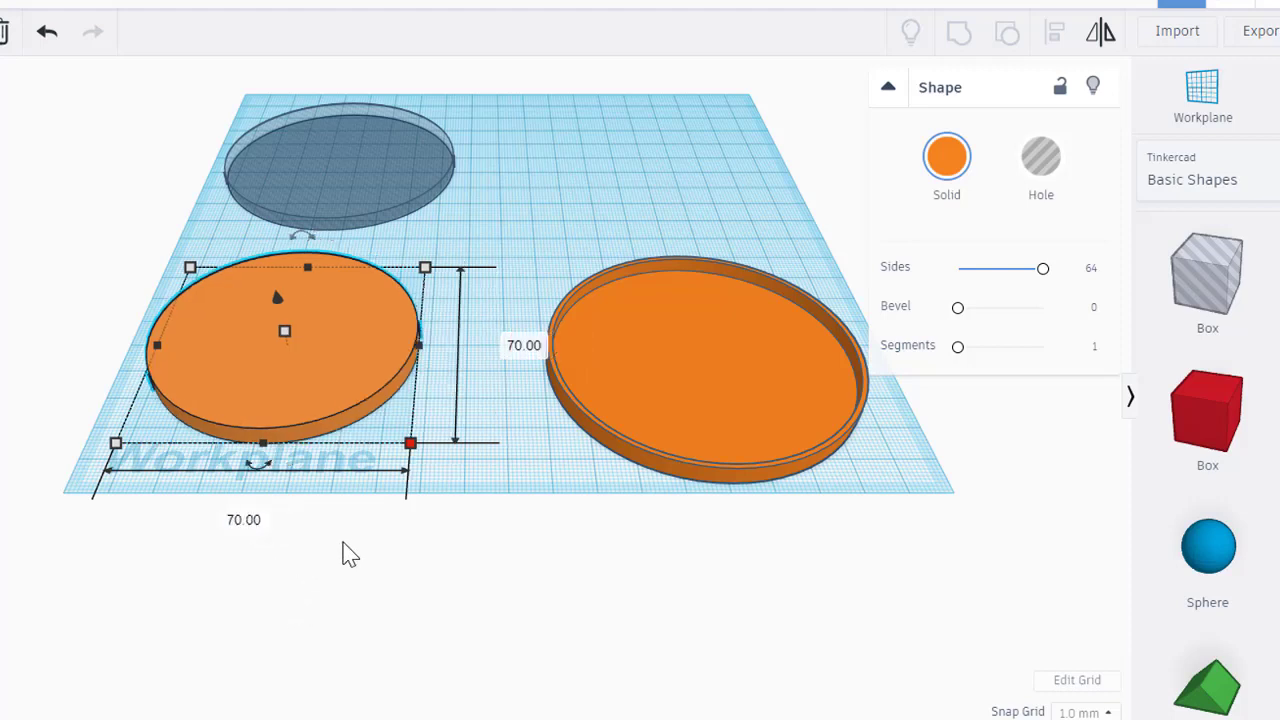
Resize the hole disc behind it to 68 mm in both length and width.
{"action": "left_click", "coordinate": [318, 130]}
{"action": "left_click", "coordinate": [449, 228]}
{"action": "left_click", "coordinate": [557, 166]}
{"action": "type", "text": "68"}
{"action": "key", "text": "Tab"}
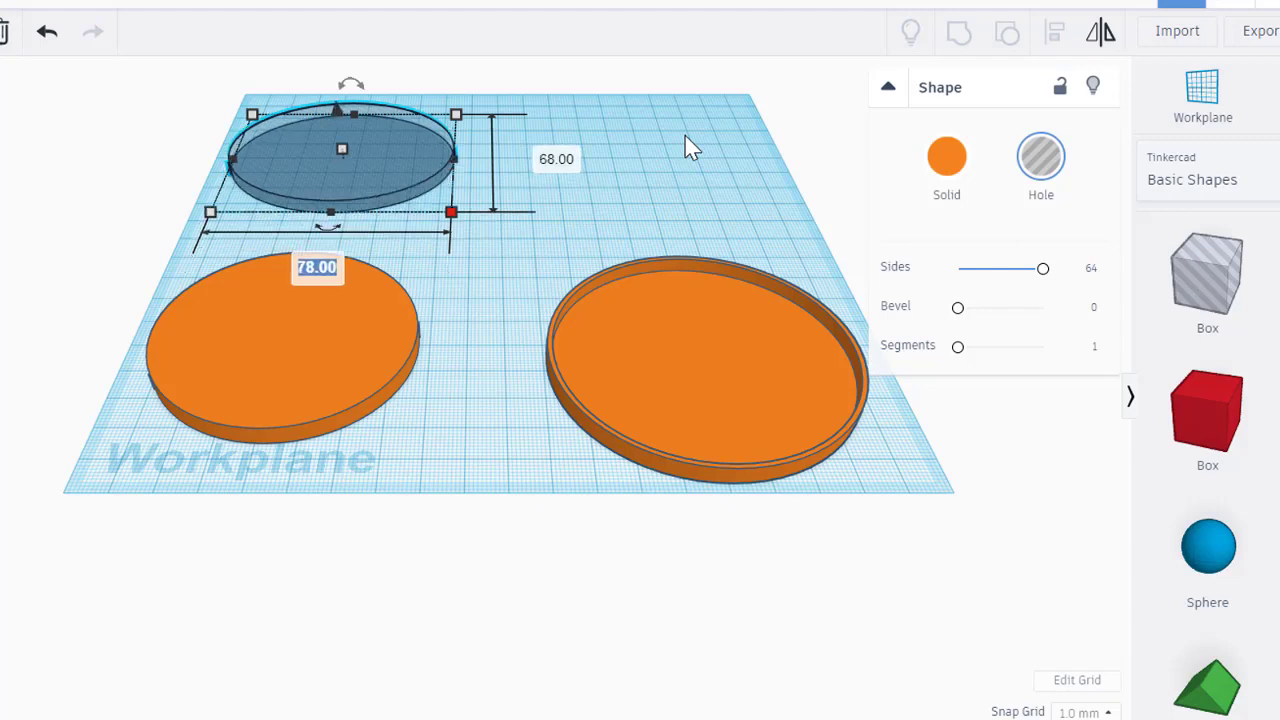
{"action": "type", "text": "68"}
{"action": "key", "text": "Return"}
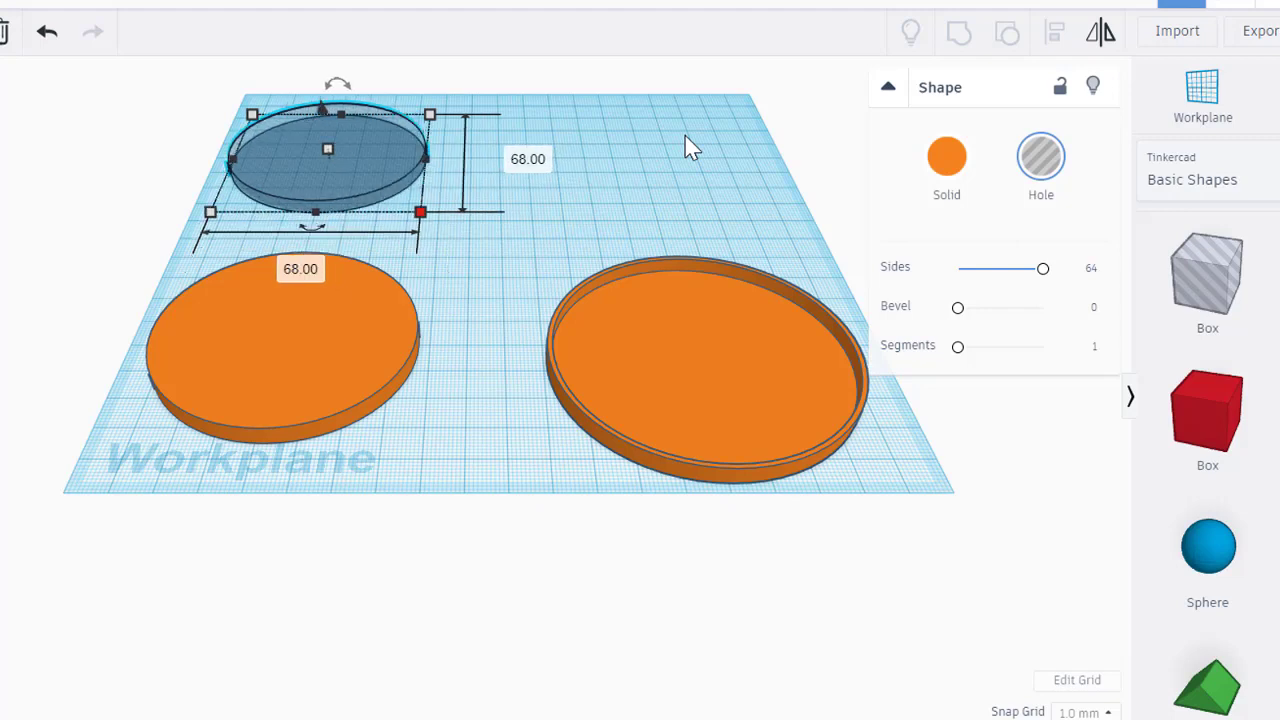
{"action": "left_click", "coordinate": [438, 264]}
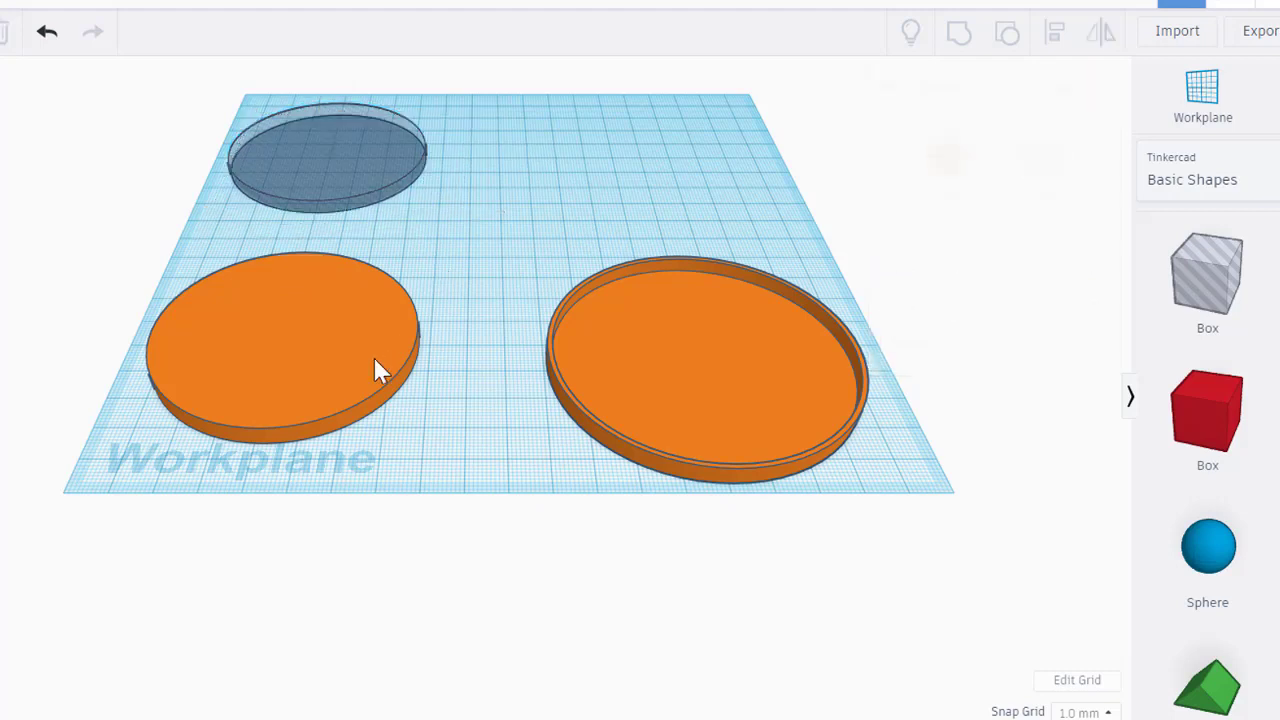
Place a copy of the 70 mm orange disc at the workplane's back right and duplicate the 68 mm hole disc.
{"action": "left_click", "coordinate": [297, 346]}
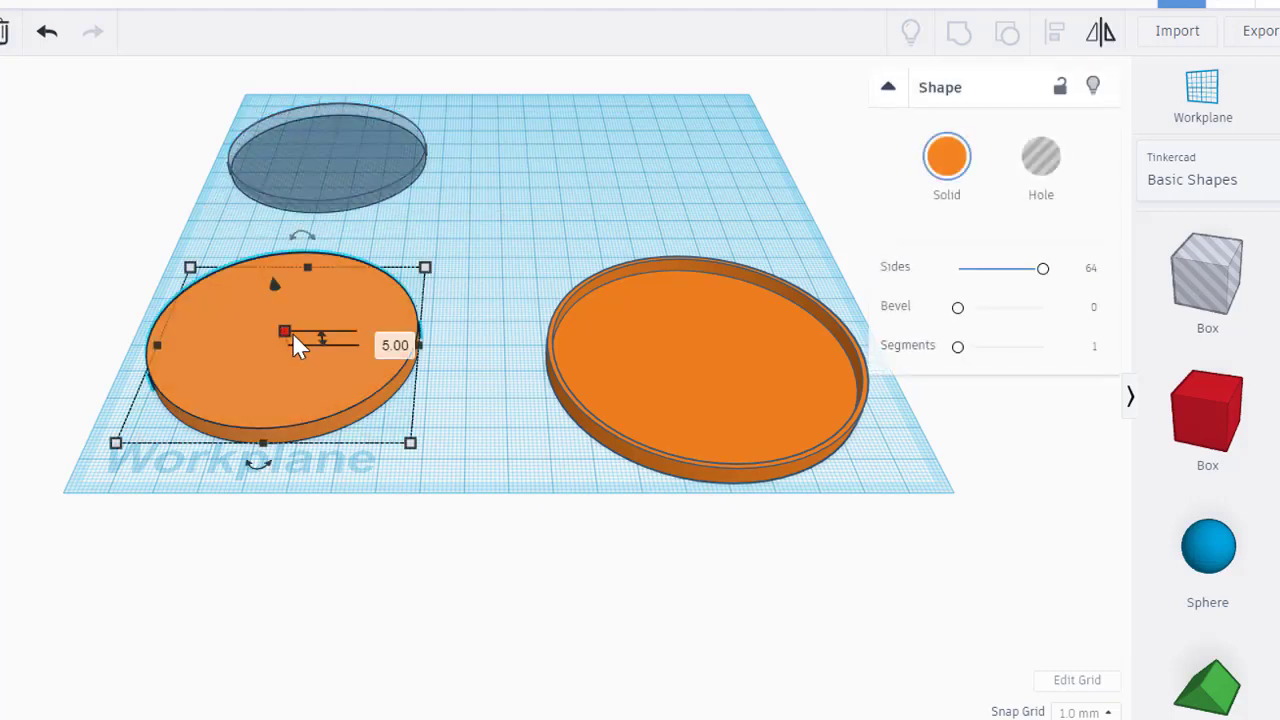
{"action": "left_click_drag", "start_coordinate": [294, 341], "coordinate": [703, 163], "text": "alt"}
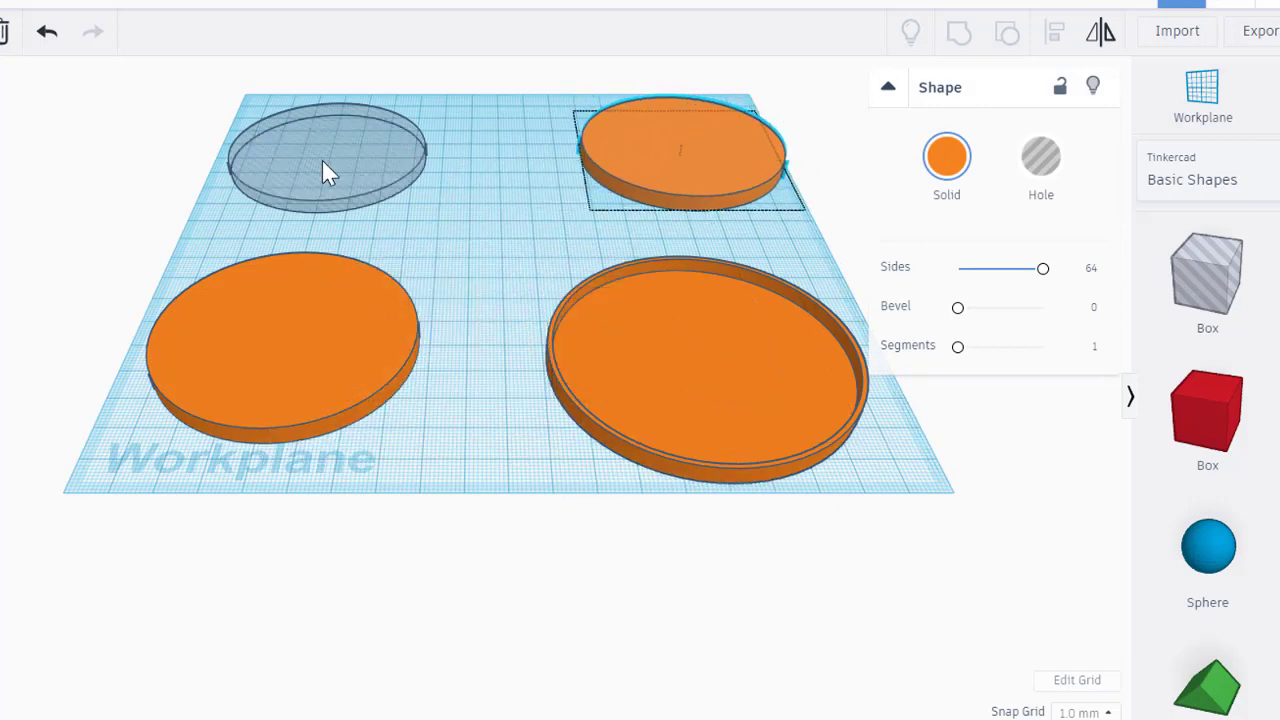
{"action": "left_click", "coordinate": [318, 168]}
{"action": "key", "text": "ctrl+d"}
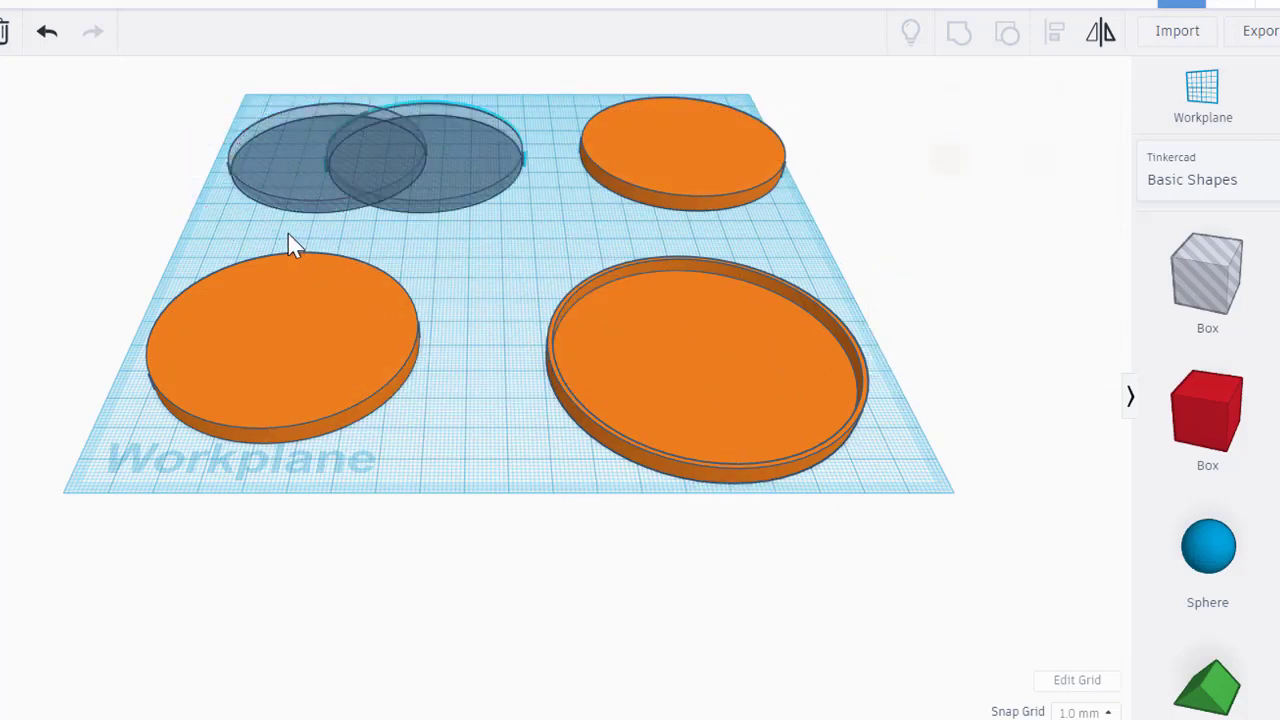
Centre the copied hole disc on the copied orange disc, flush with its top, and group them to cut the recess.
{"action": "left_click", "coordinate": [665, 168], "text": "shift"}
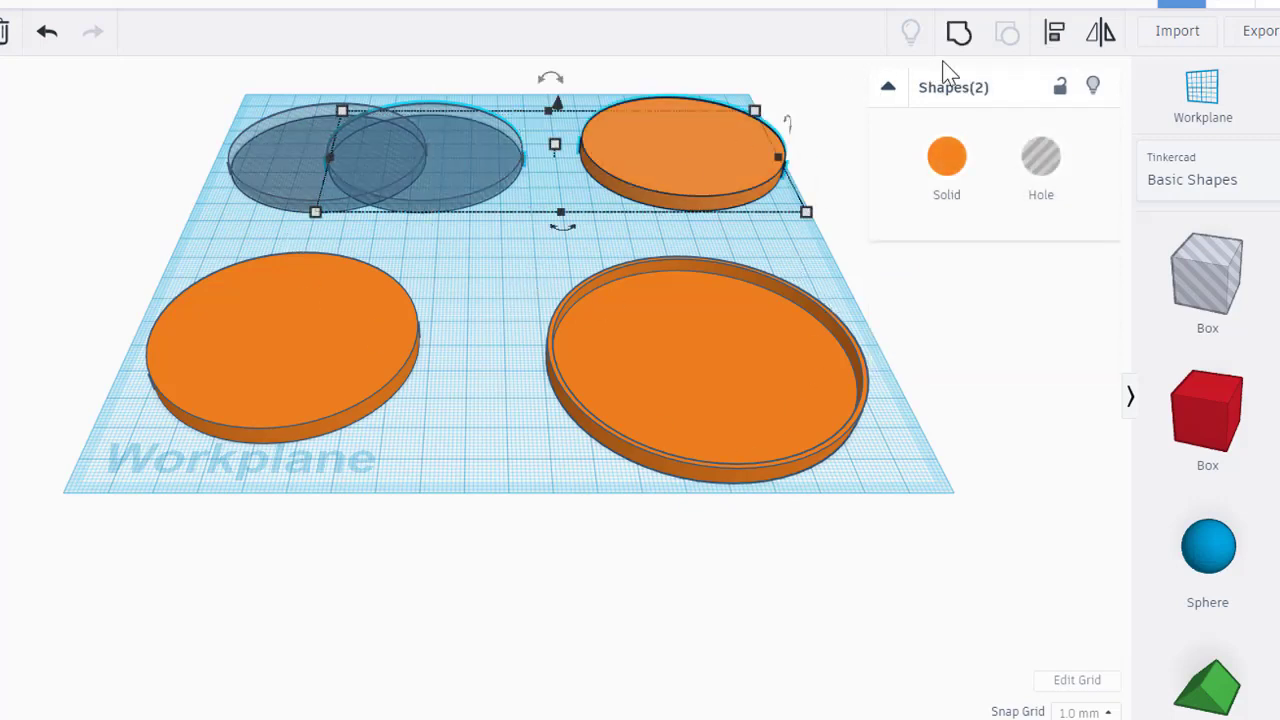
{"action": "left_click", "coordinate": [1054, 31]}
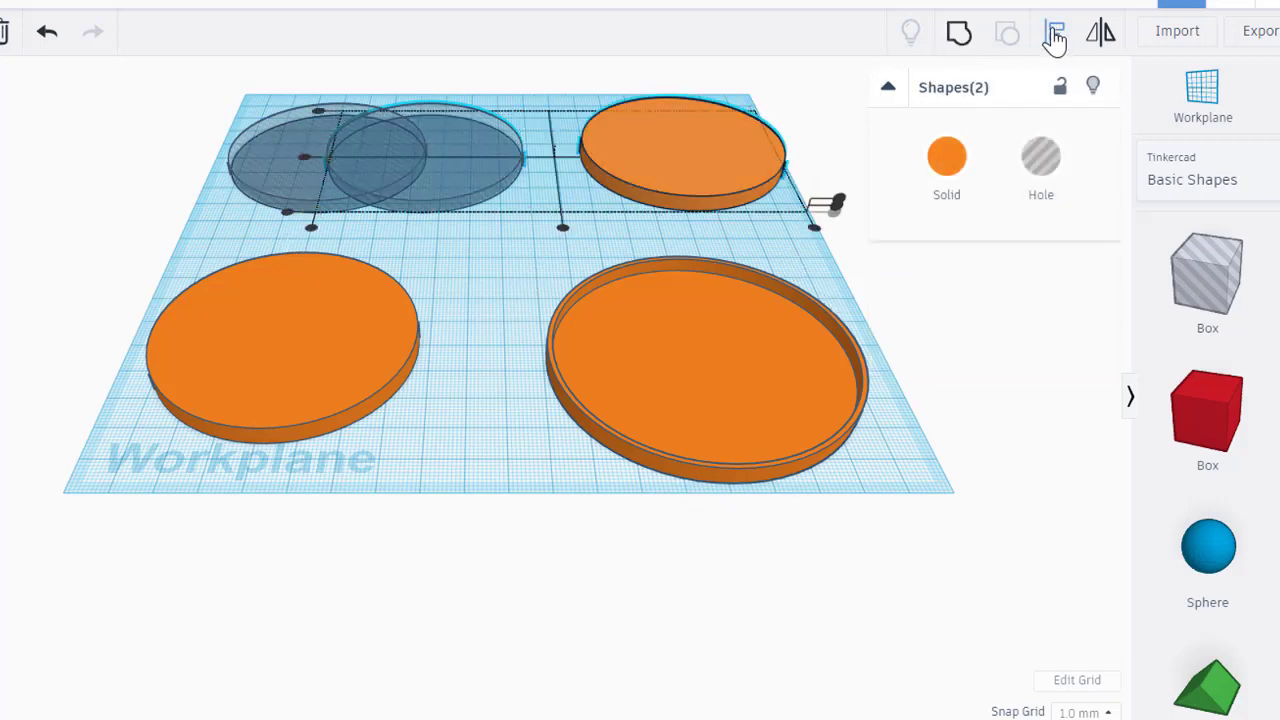
{"action": "left_click", "coordinate": [563, 230]}
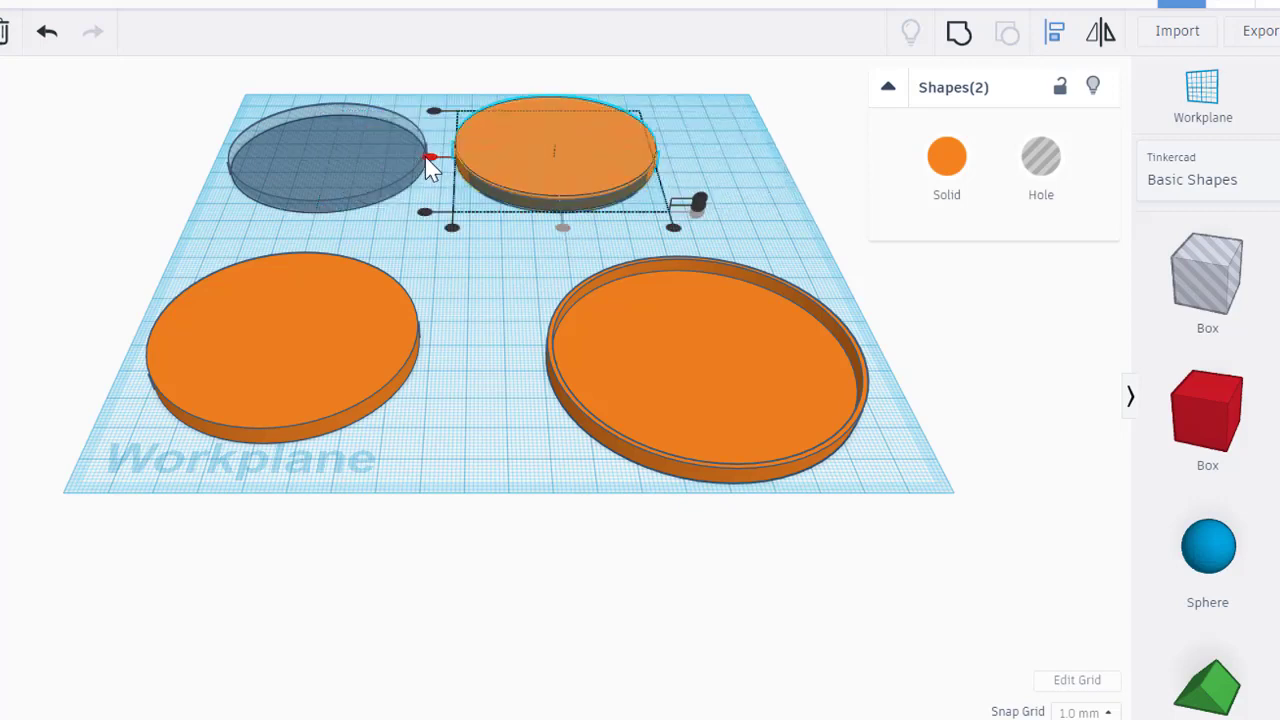
{"action": "left_click", "coordinate": [700, 202]}
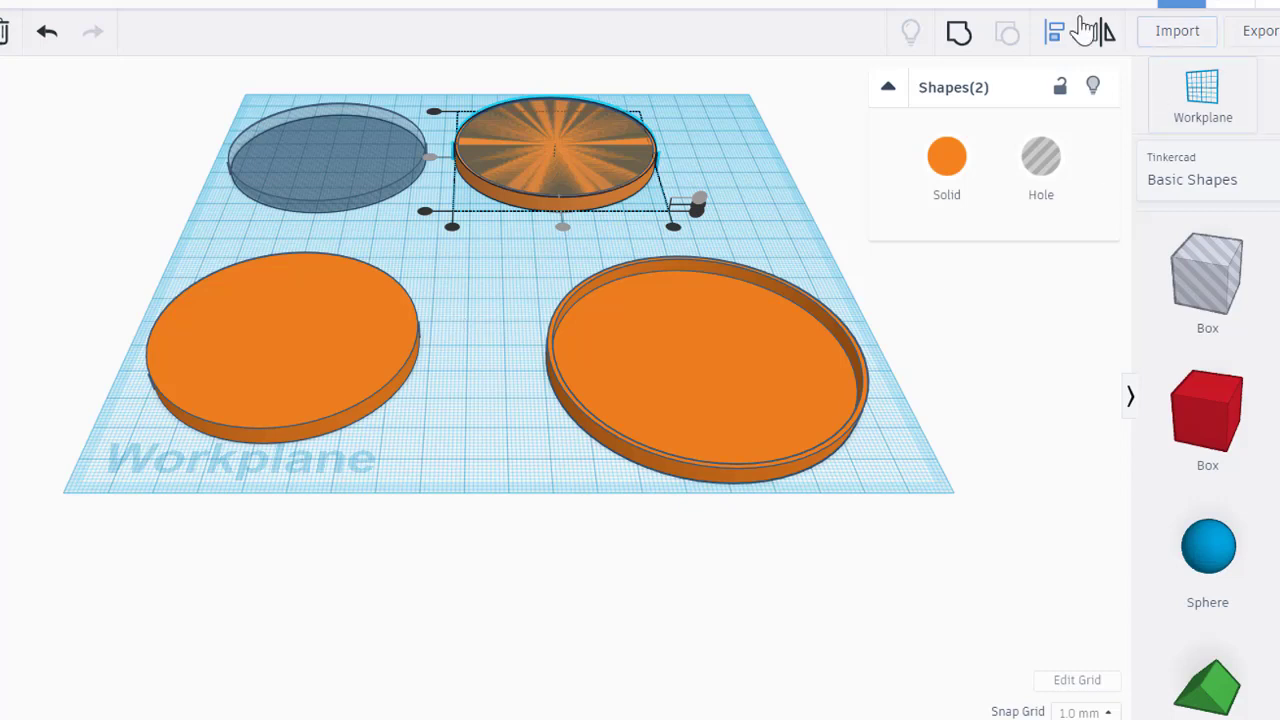
{"action": "left_click", "coordinate": [958, 38]}
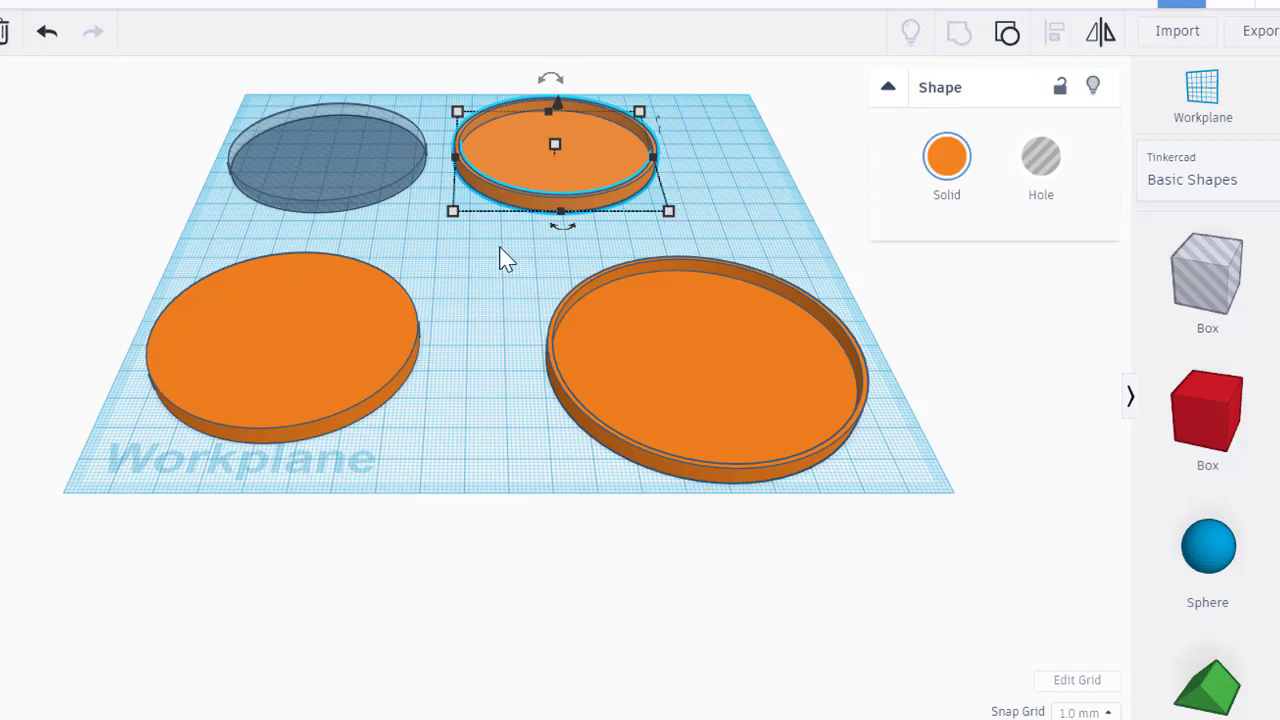
Align the 70 mm recessed disc with the larger recessed disc so both share one centre.
{"action": "left_click", "coordinate": [688, 414], "text": "shift"}
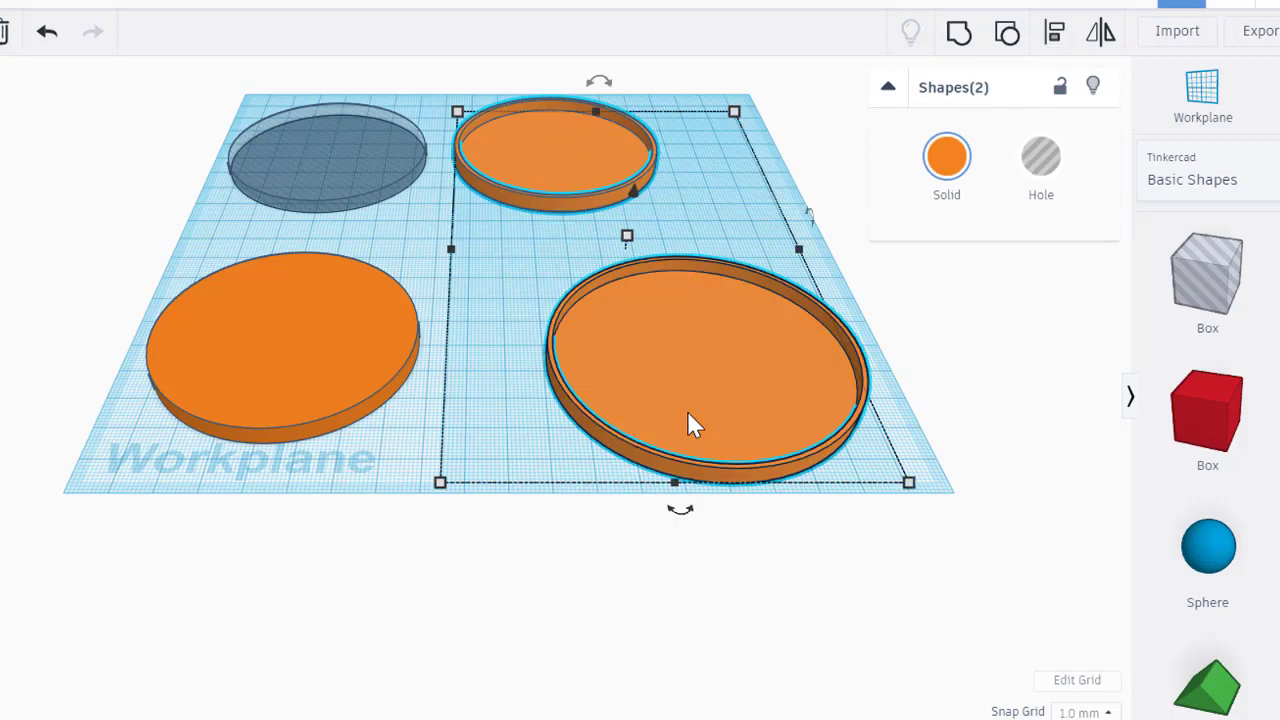
{"action": "left_click", "coordinate": [1054, 34]}
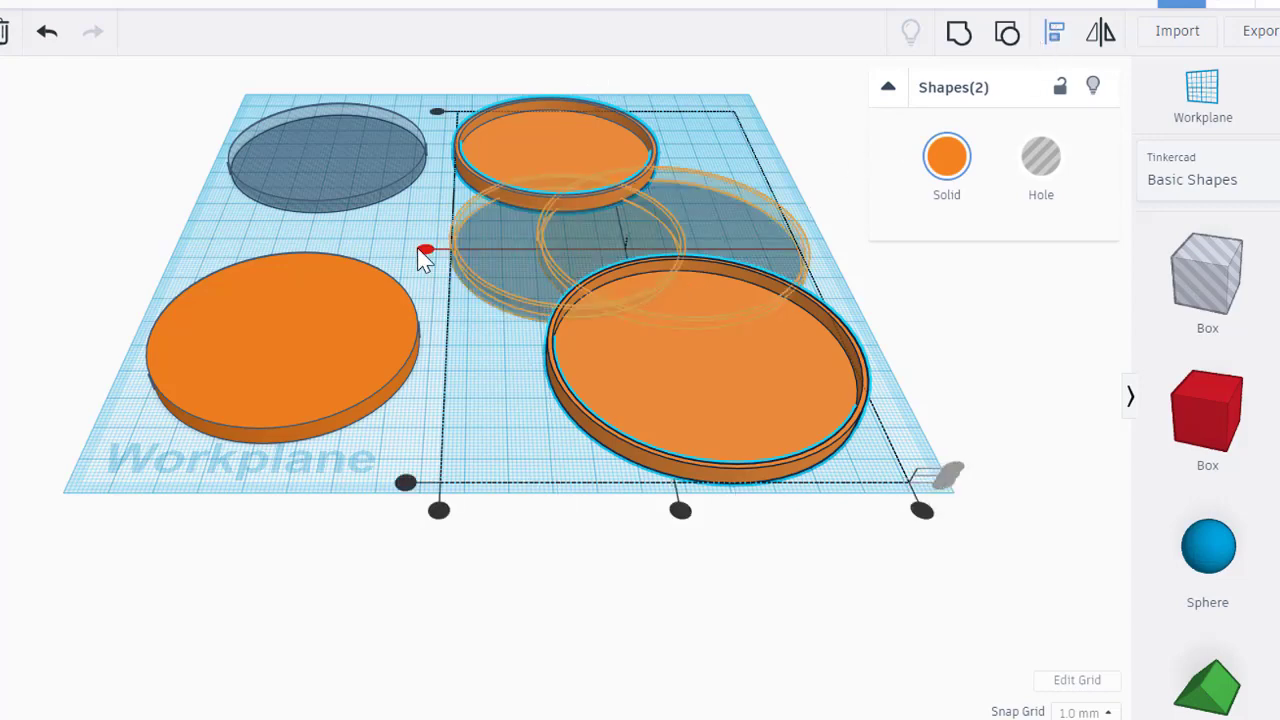
{"action": "left_click", "coordinate": [425, 250]}
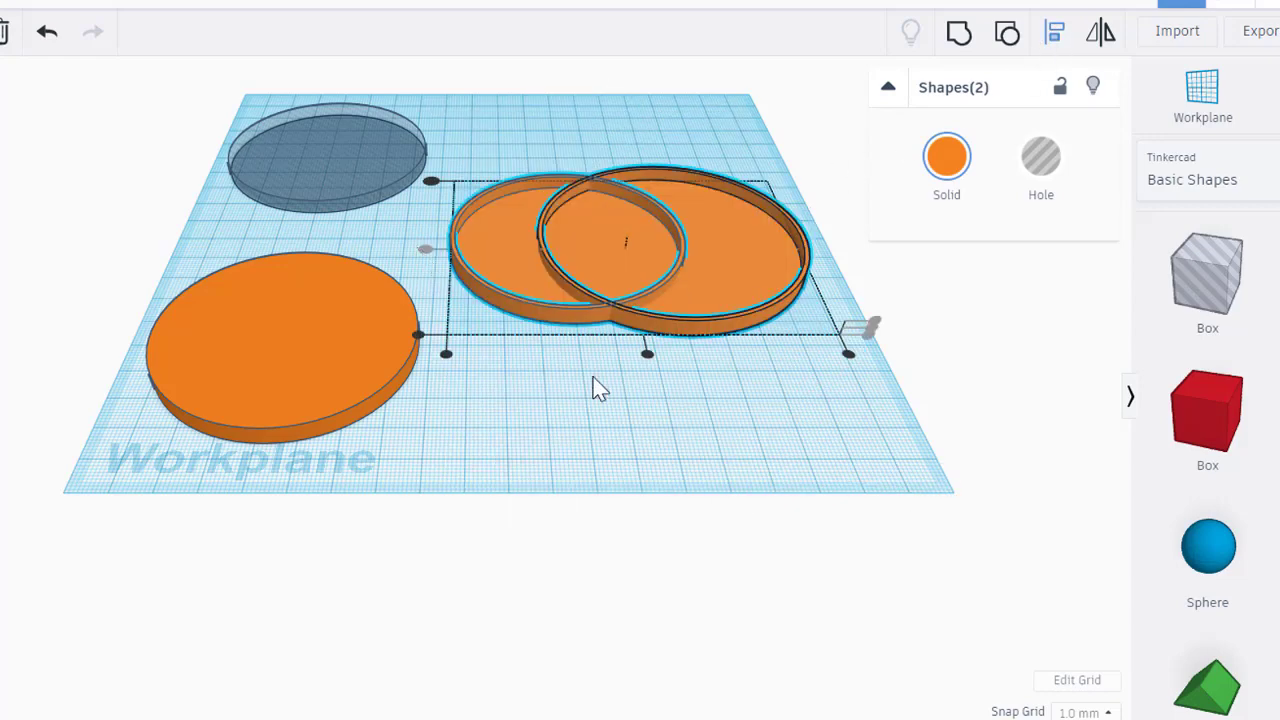
{"action": "left_click", "coordinate": [649, 357]}
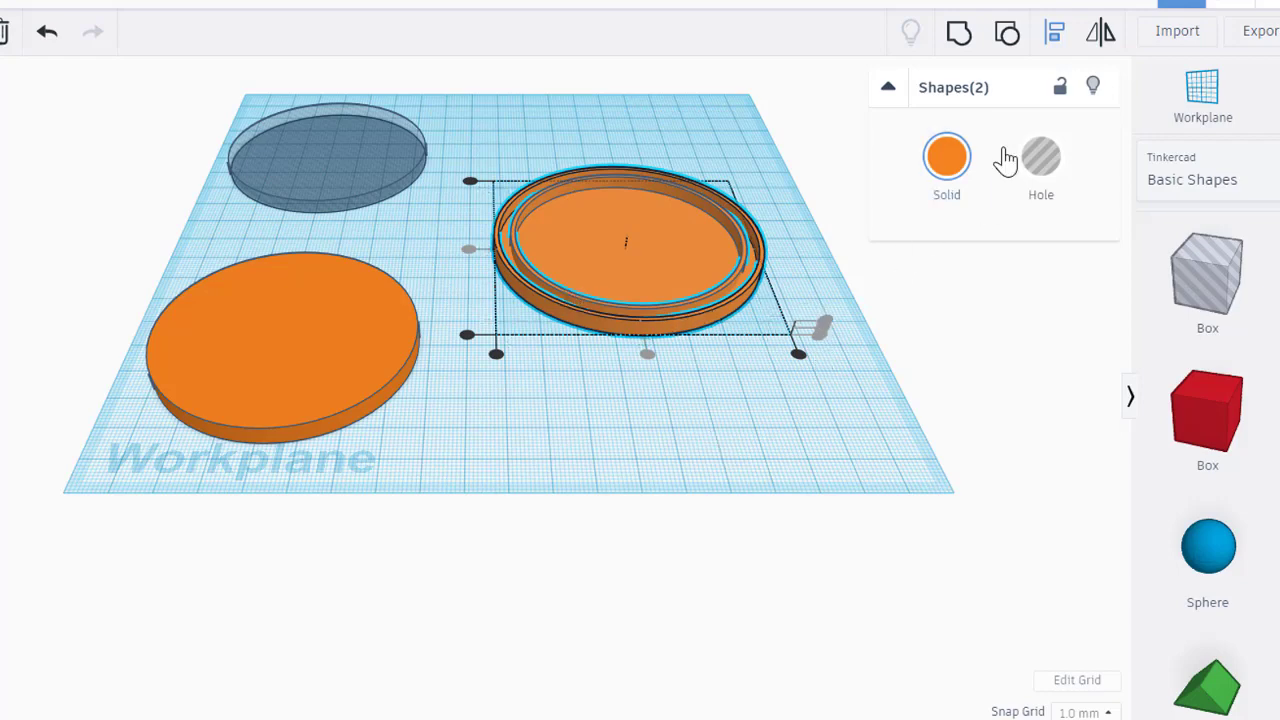
Group the two concentric recessed discs and move the group to the workplane's front right.
{"action": "left_click", "coordinate": [959, 36]}
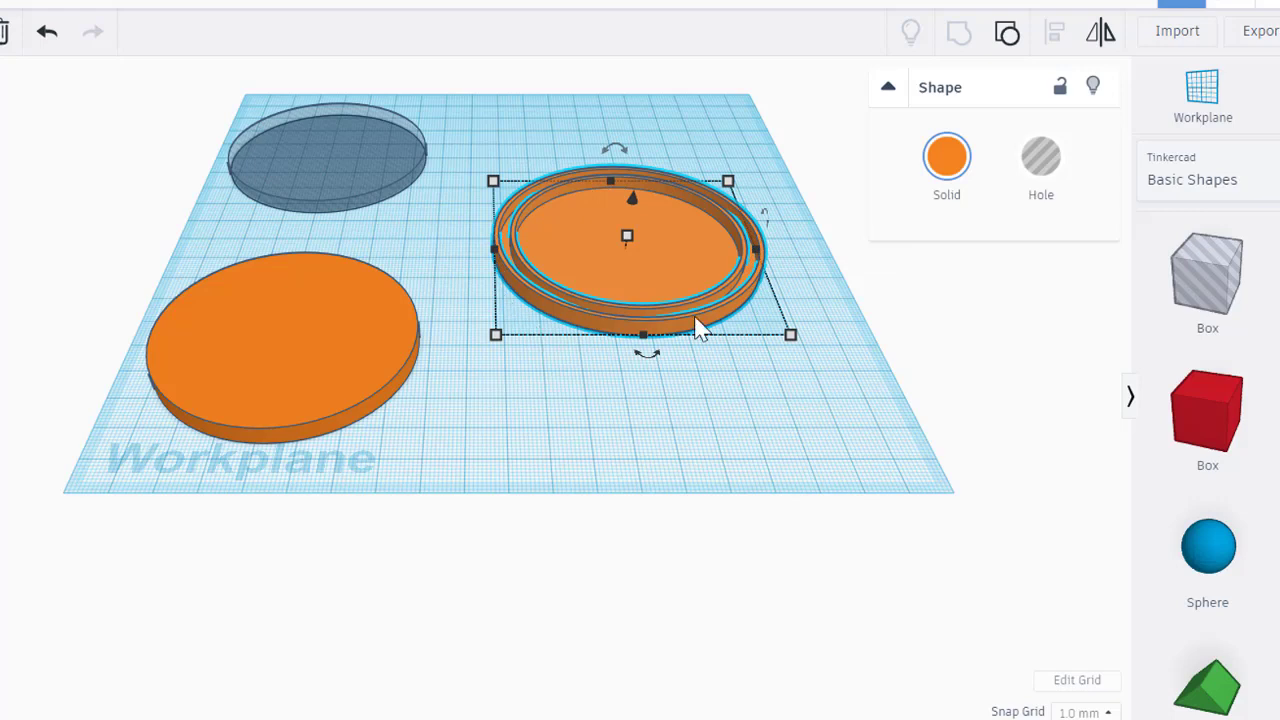
{"action": "left_click_drag", "start_coordinate": [671, 269], "coordinate": [783, 405]}
{"action": "left_click", "coordinate": [514, 208]}
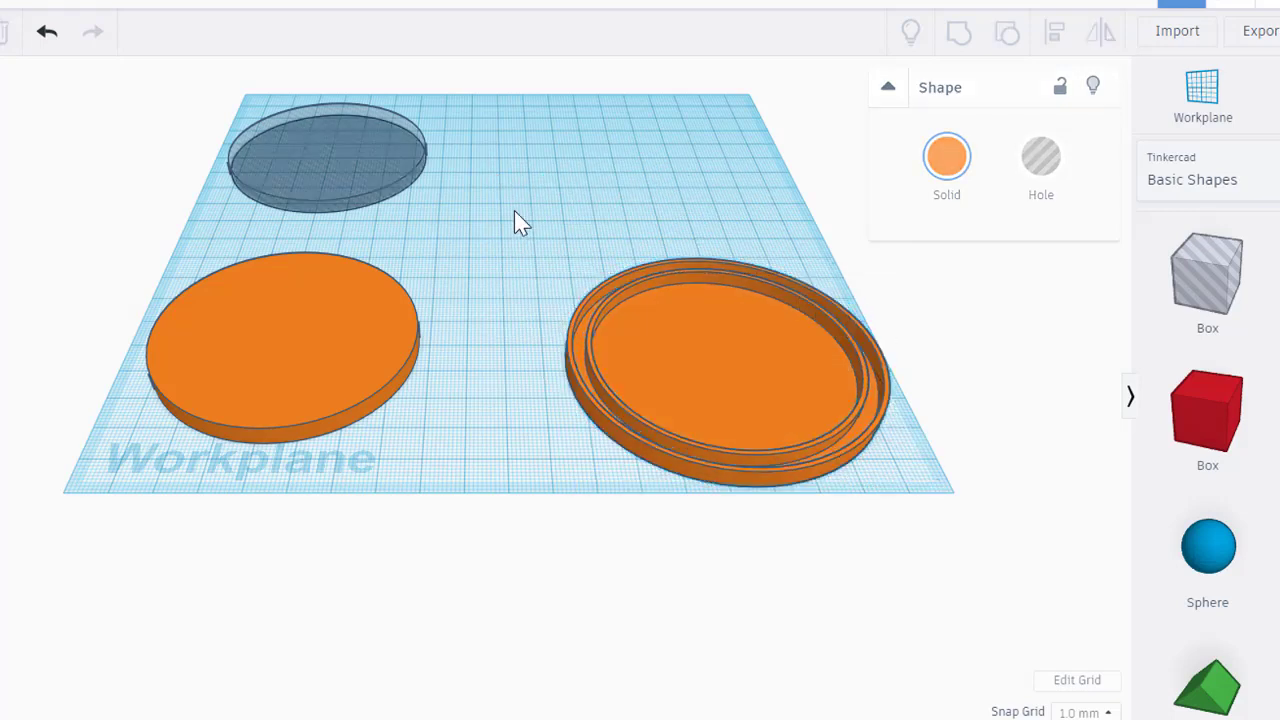
Resize the remaining solid orange disc to 60 mm in both length and width.
{"action": "left_click", "coordinate": [332, 333]}
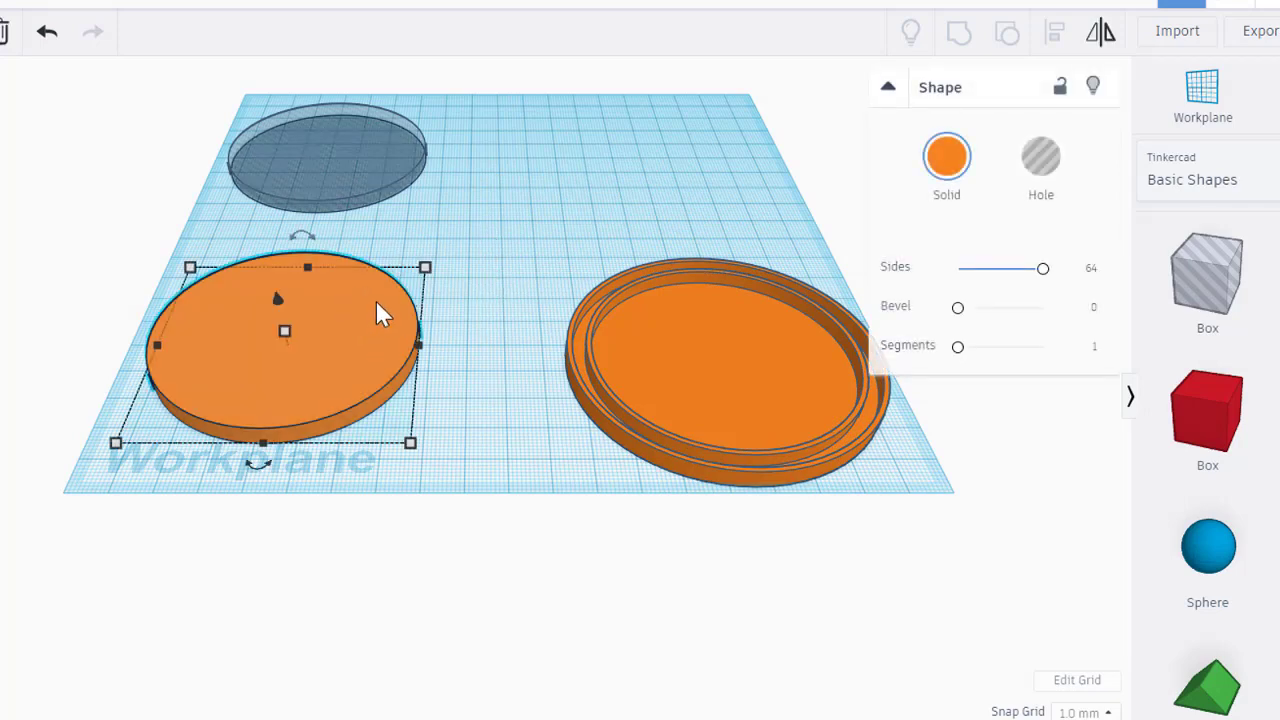
{"action": "mouse_move", "coordinate": [409, 443]}
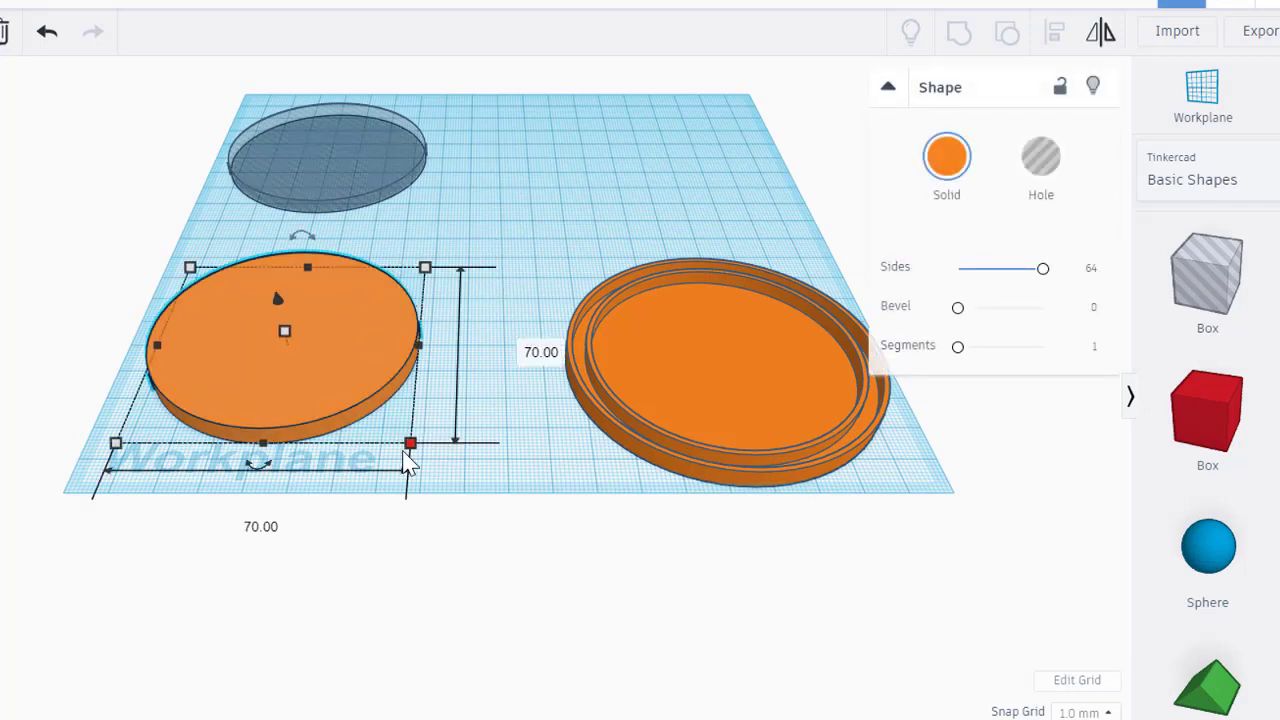
{"action": "left_click", "coordinate": [525, 350]}
{"action": "type", "text": "60"}
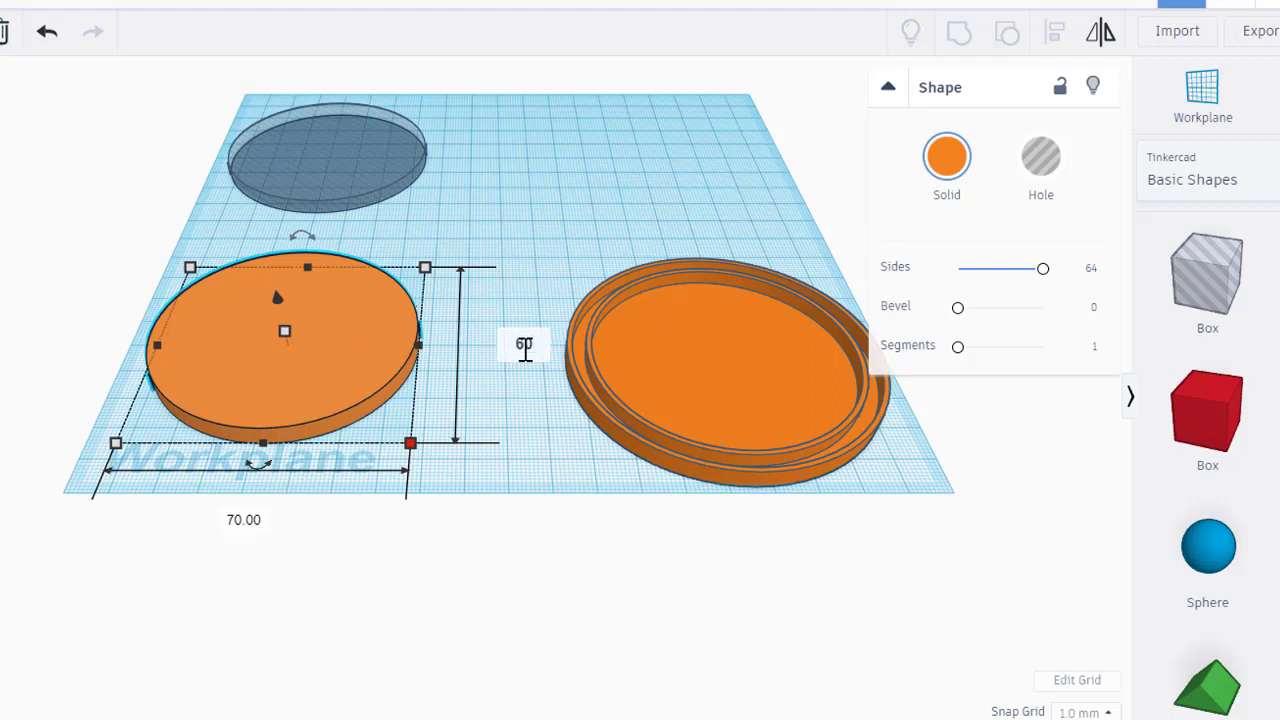
{"action": "key", "text": "Tab"}
{"action": "type", "text": "6"}
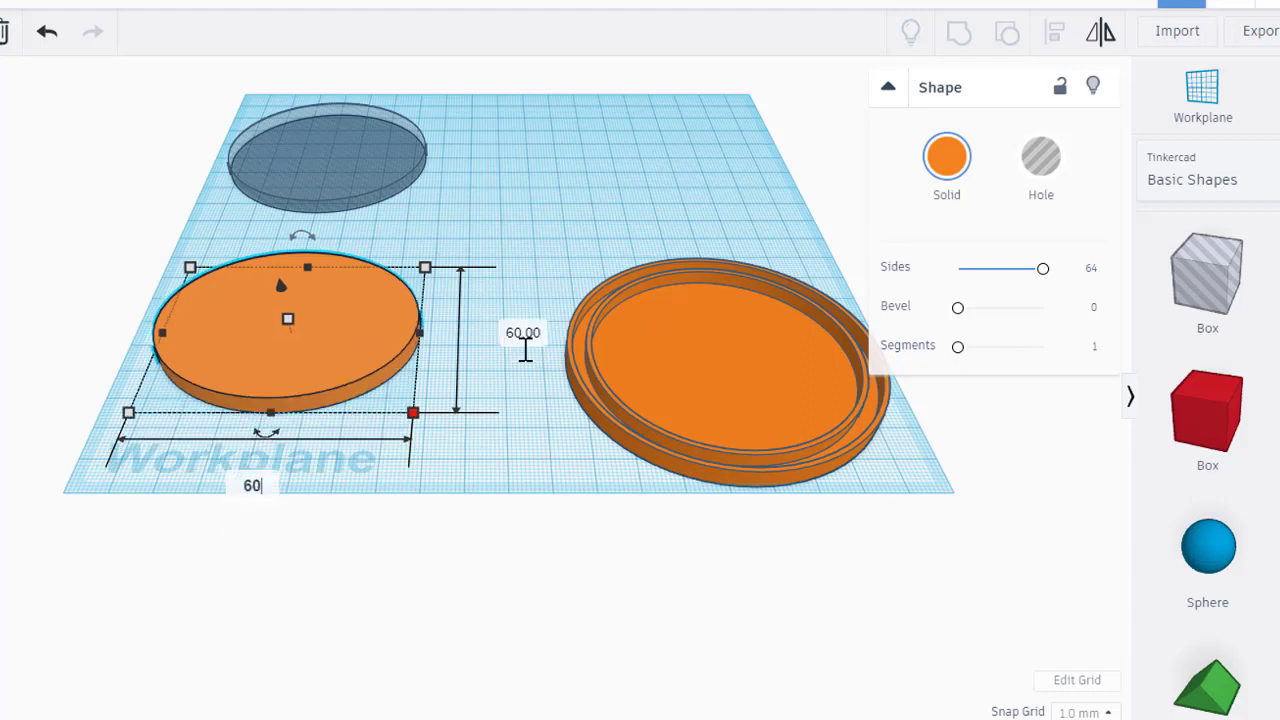
{"action": "type", "text": "0"}
{"action": "key", "text": "Return"}
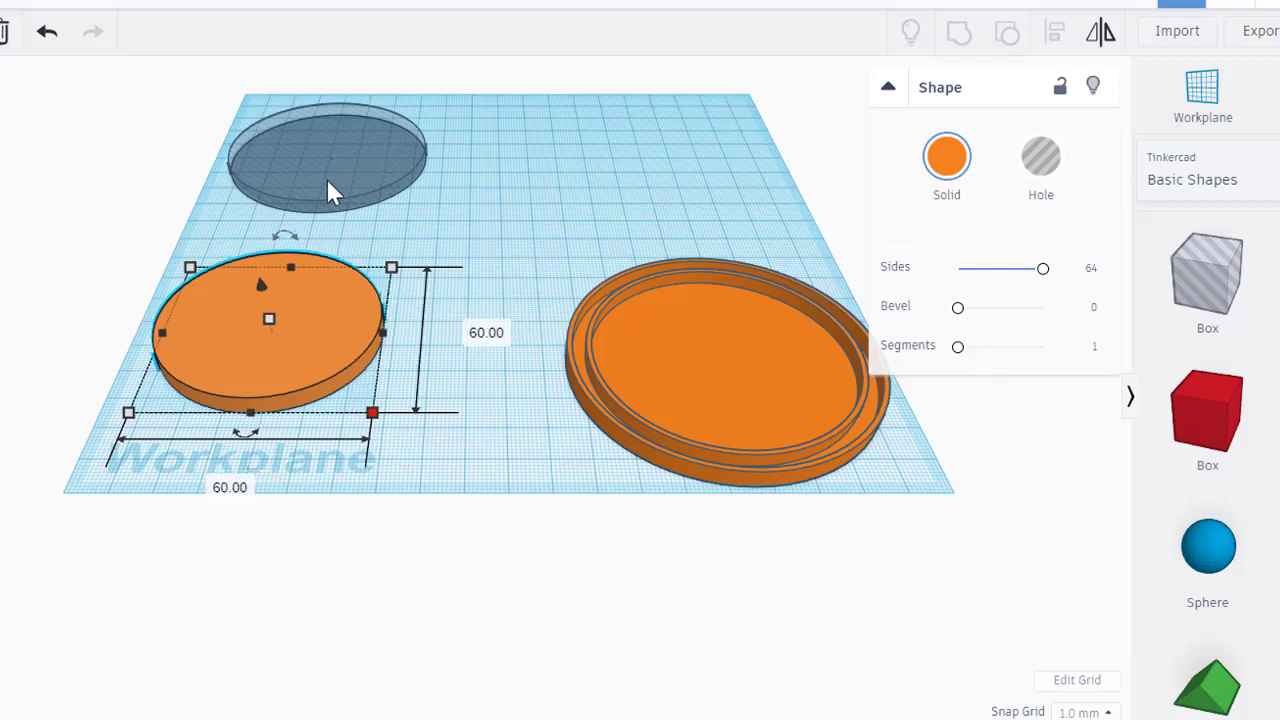
Resize the remaining hole disc to 58 mm in both length and width.
{"action": "left_click", "coordinate": [380, 195], "text": "shift"}
{"action": "left_click", "coordinate": [377, 186]}
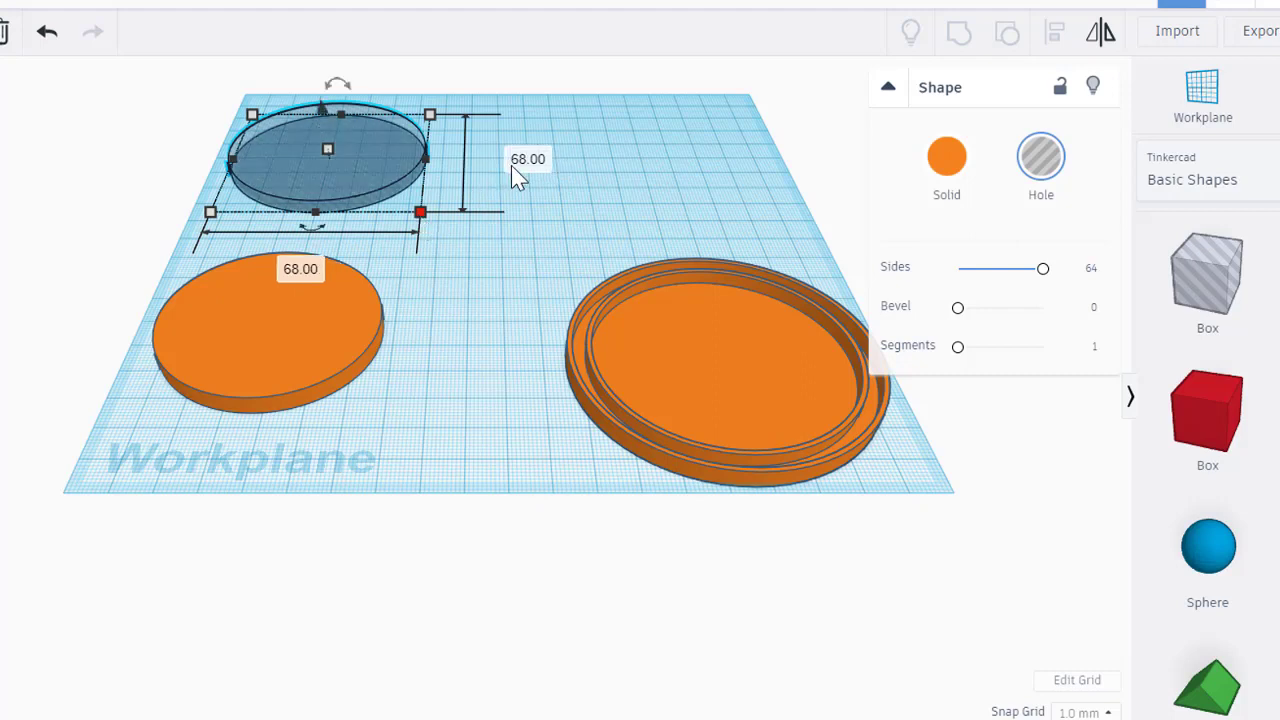
{"action": "left_click", "coordinate": [513, 162]}
{"action": "key", "text": "Tab"}
{"action": "type", "text": "8"}
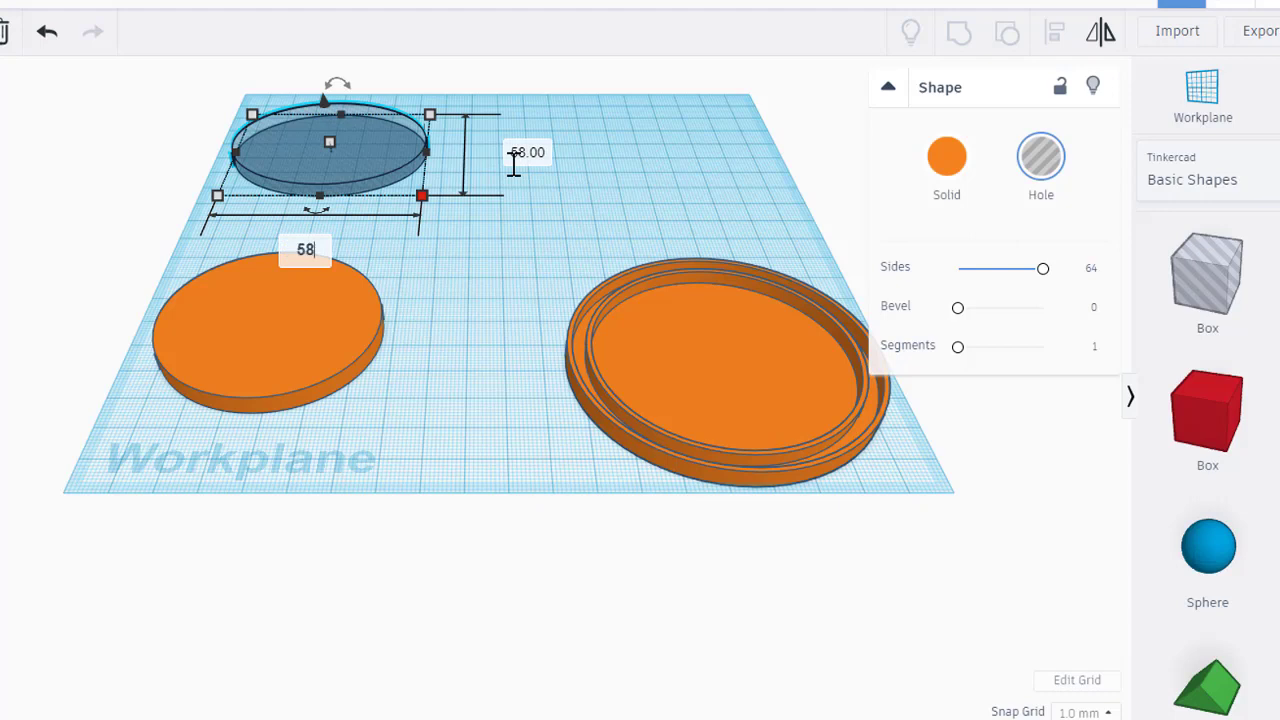
{"action": "key", "text": "Return"}
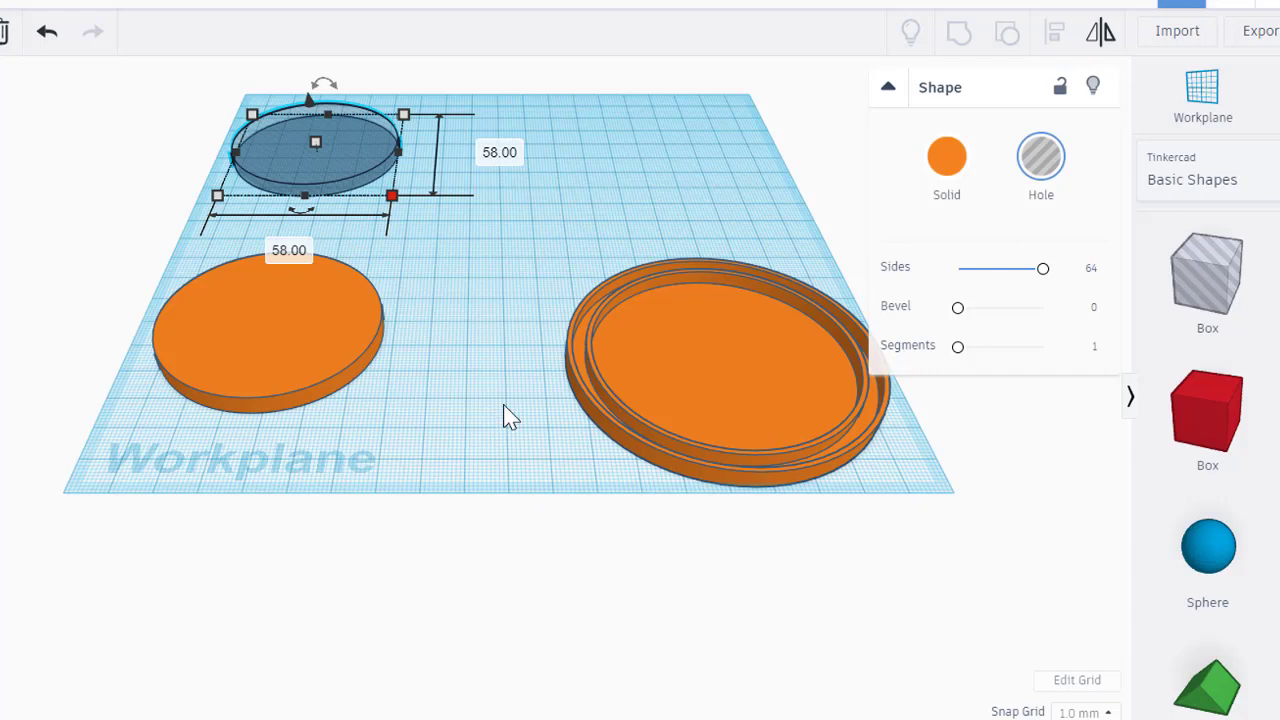
Duplicate the 58 mm hole disc and the 60 mm solid disc.
{"action": "key", "text": "ctrl+c"}
{"action": "key", "text": "ctrl+v"}
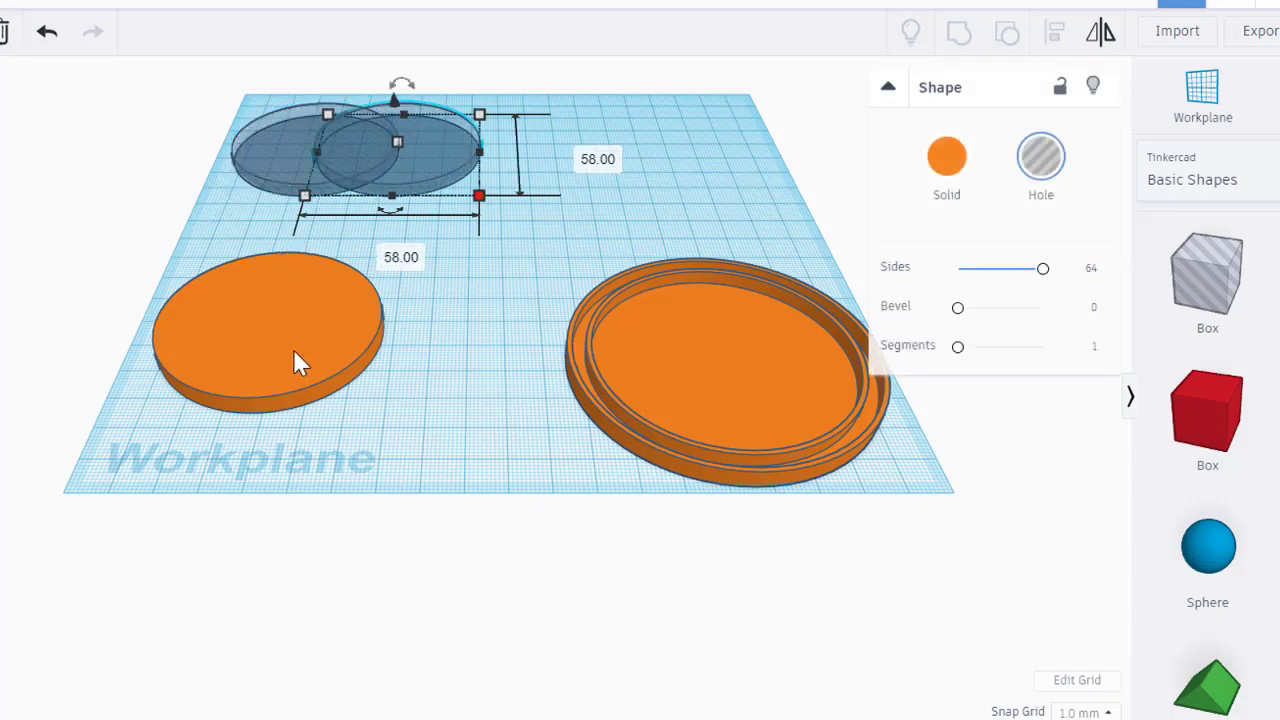
{"action": "left_click", "coordinate": [259, 347]}
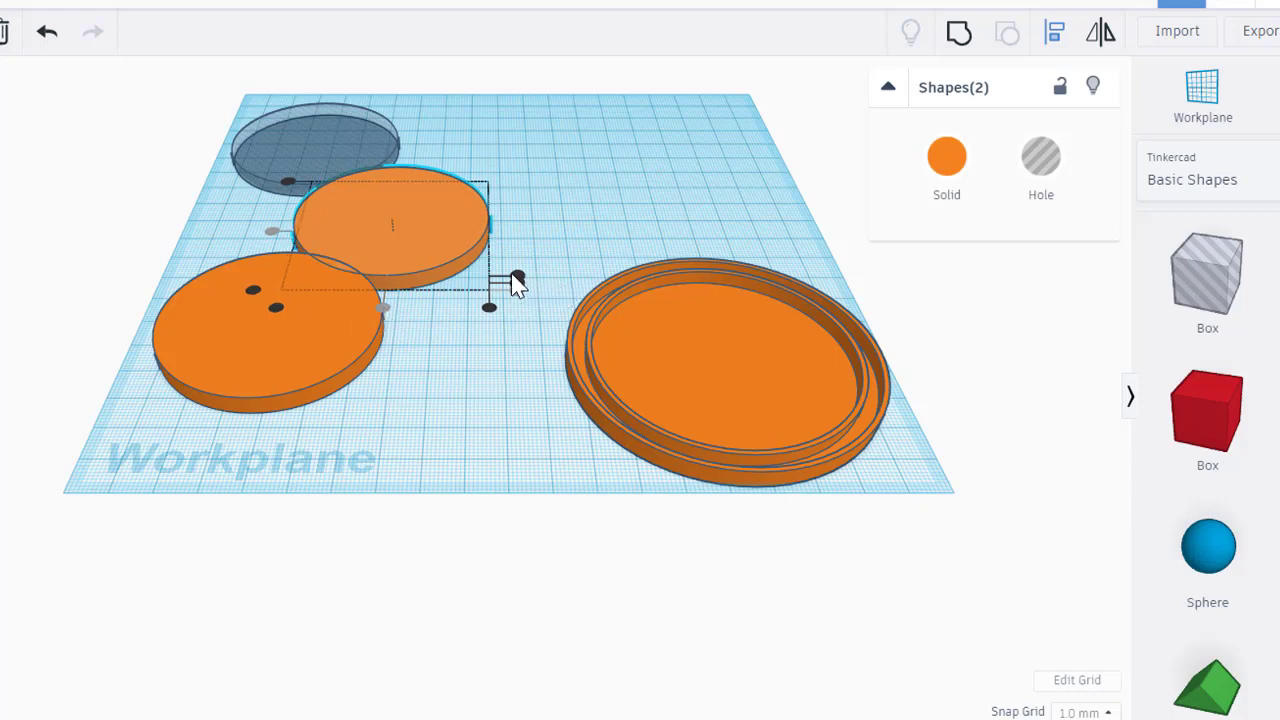
Align the tops of the copied 60 mm solid and 58 mm hole, and group them into a recessed disc at the workplane's back right.
{"action": "left_click", "coordinate": [516, 273]}
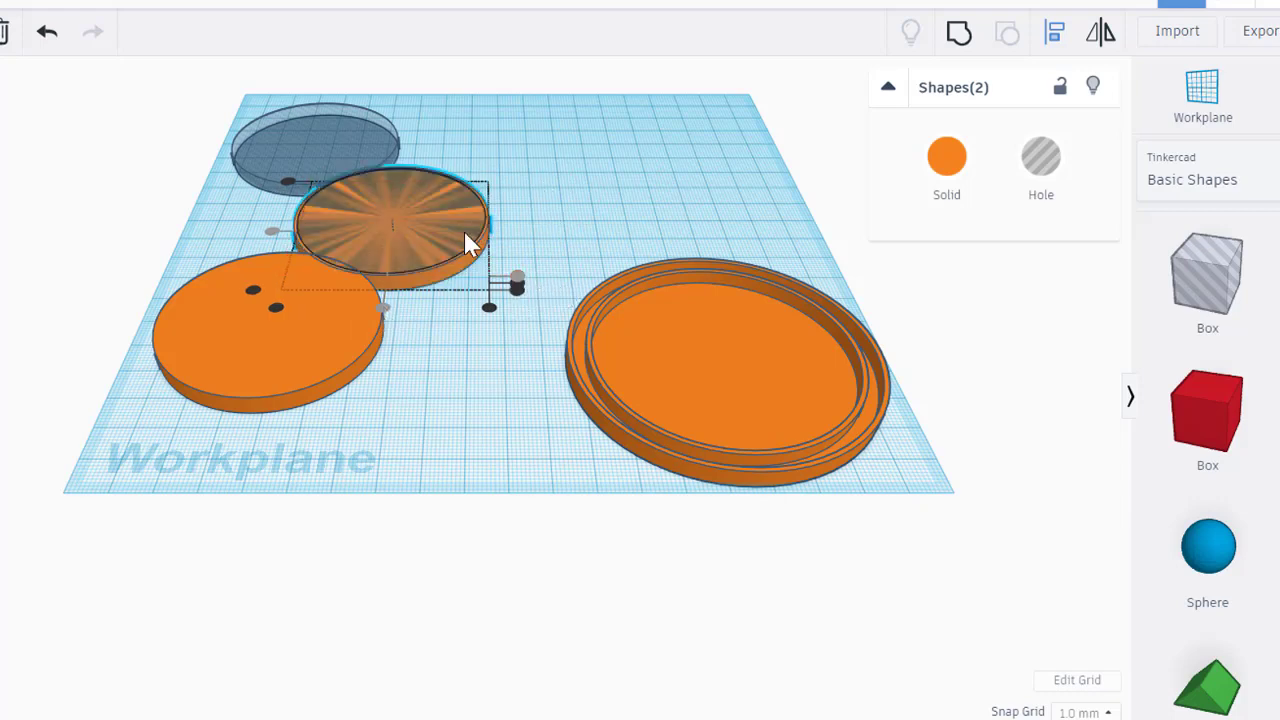
{"action": "left_click", "coordinate": [957, 33]}
{"action": "left_click_drag", "start_coordinate": [447, 228], "coordinate": [670, 182]}
Centre the 60 mm recessed disc and the larger concentric group on each other in length and width, and group them.
{"action": "left_click", "coordinate": [685, 385], "text": "shift"}
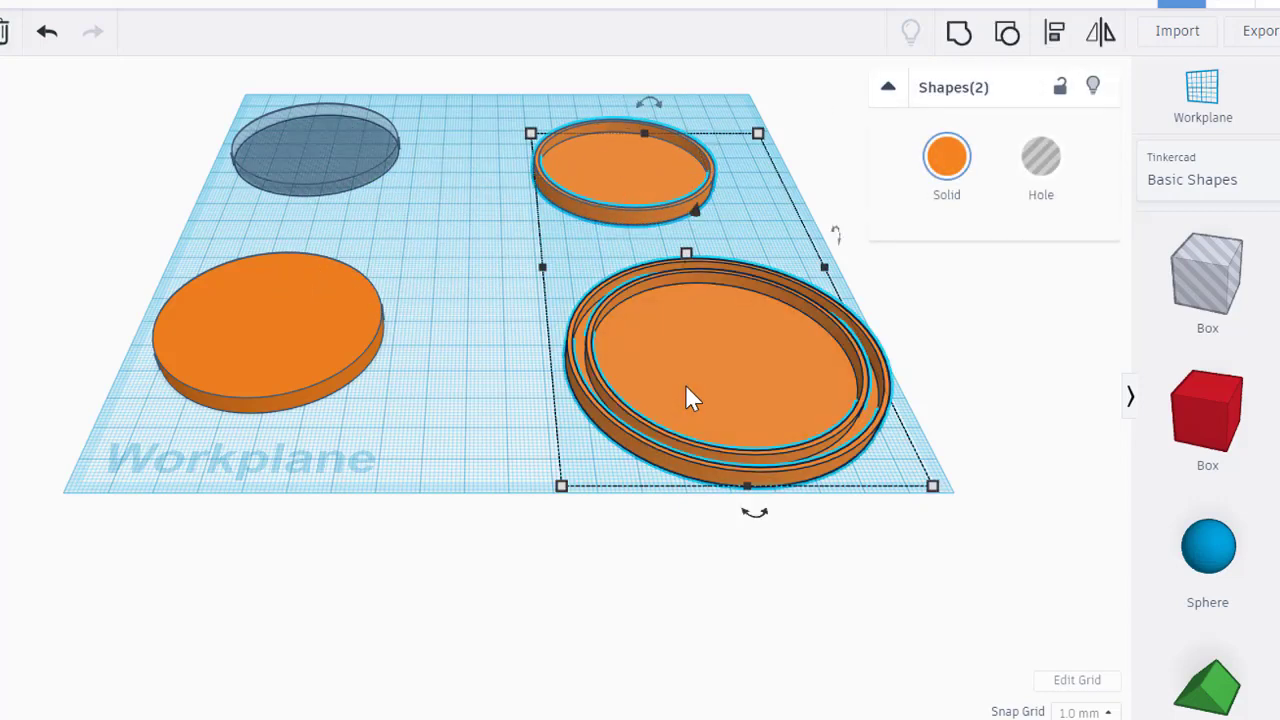
{"action": "left_click", "coordinate": [1056, 33]}
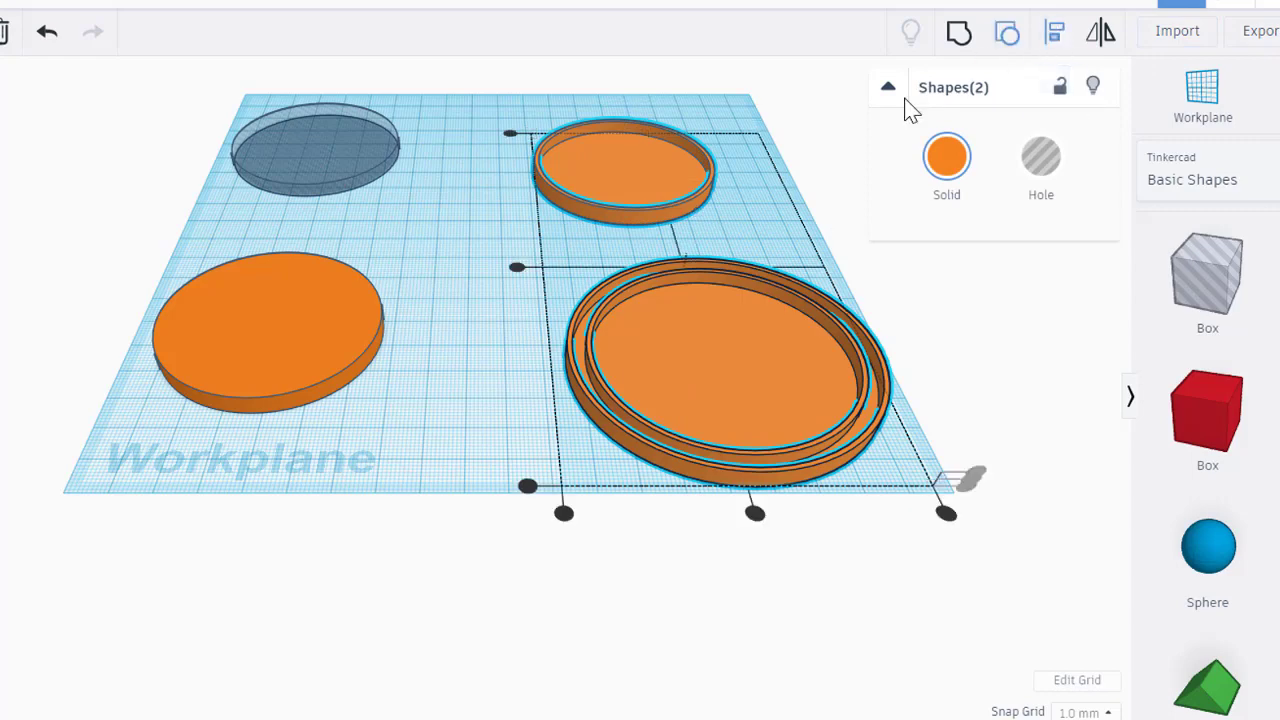
{"action": "left_click", "coordinate": [755, 515]}
{"action": "left_click", "coordinate": [522, 266]}
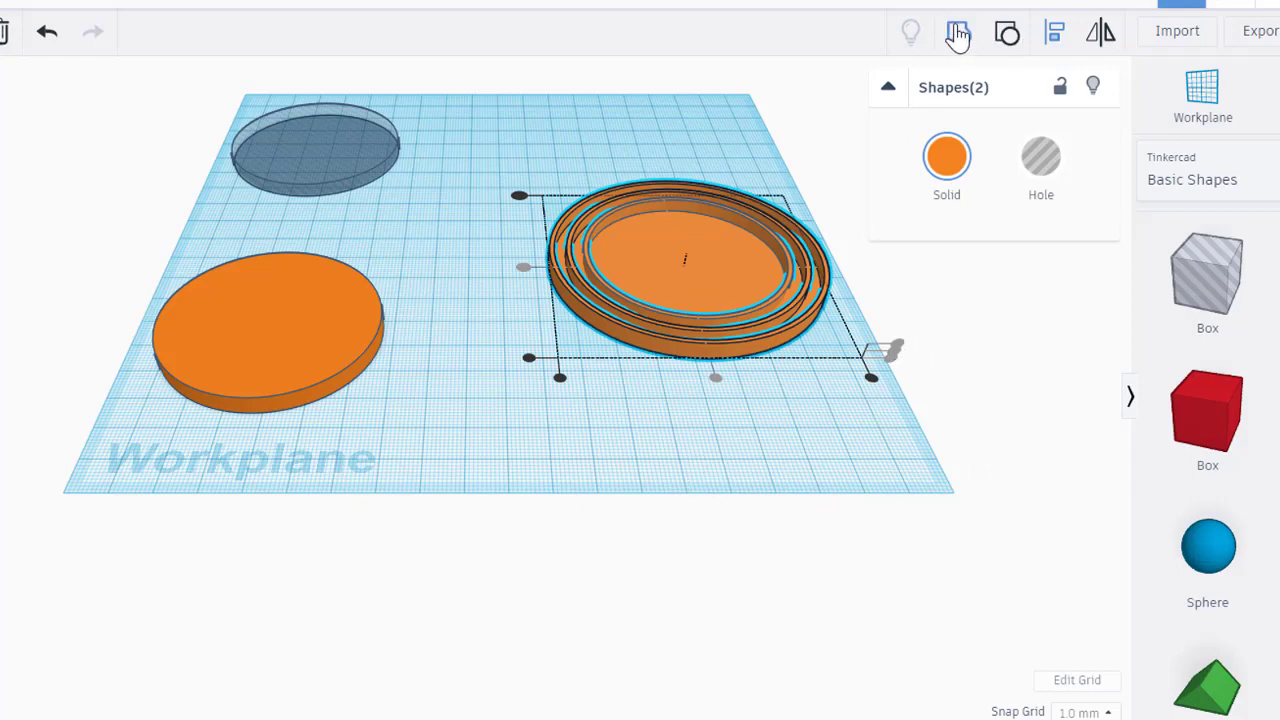
{"action": "left_click", "coordinate": [958, 33]}
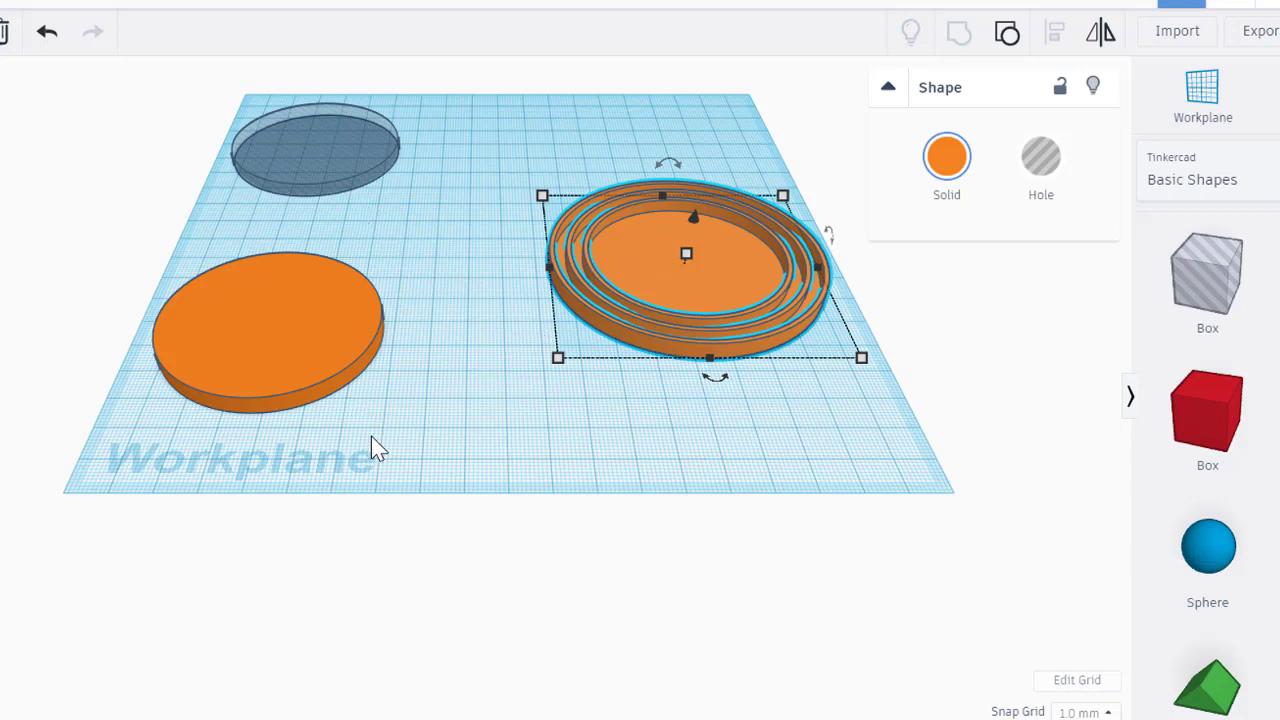
Resize the remaining solid orange disc to 50 mm in both length and width.
{"action": "left_click", "coordinate": [240, 360]}
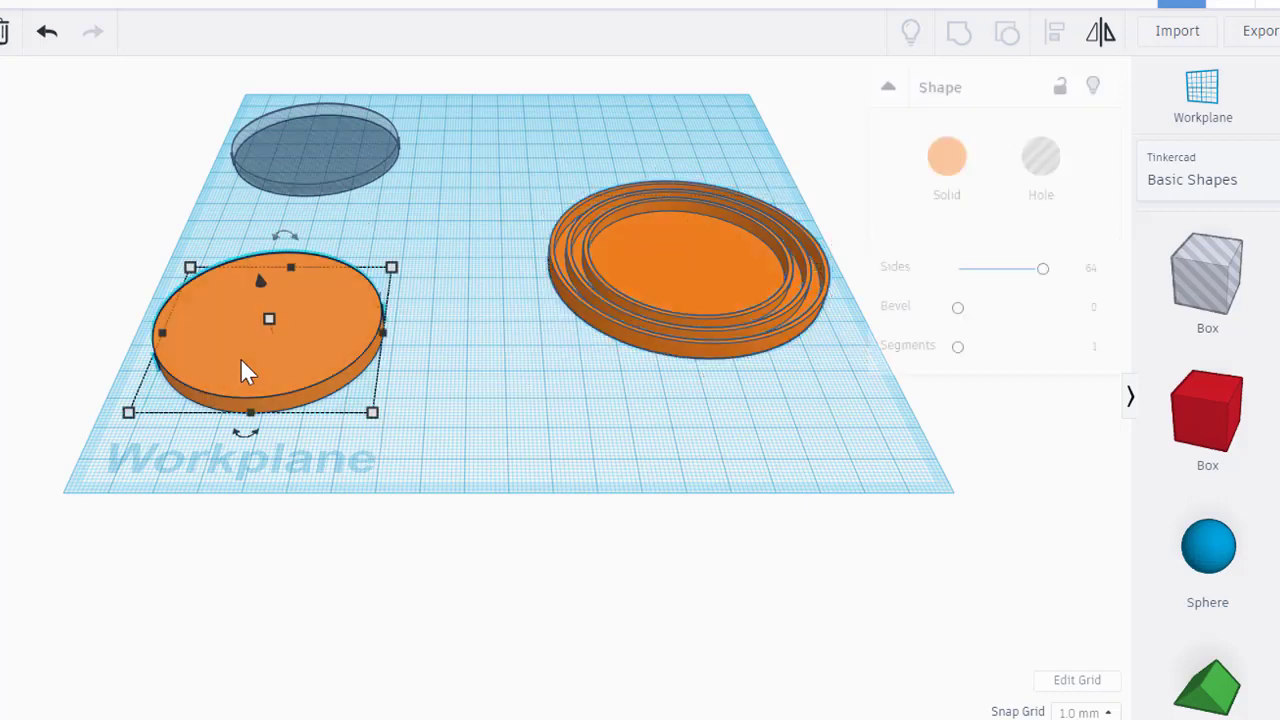
{"action": "left_click", "coordinate": [371, 414]}
{"action": "key", "text": "Tab"}
{"action": "type", "text": "50"}
{"action": "key", "text": "Tab"}
{"action": "type", "text": "50"}
{"action": "key", "text": "Return"}
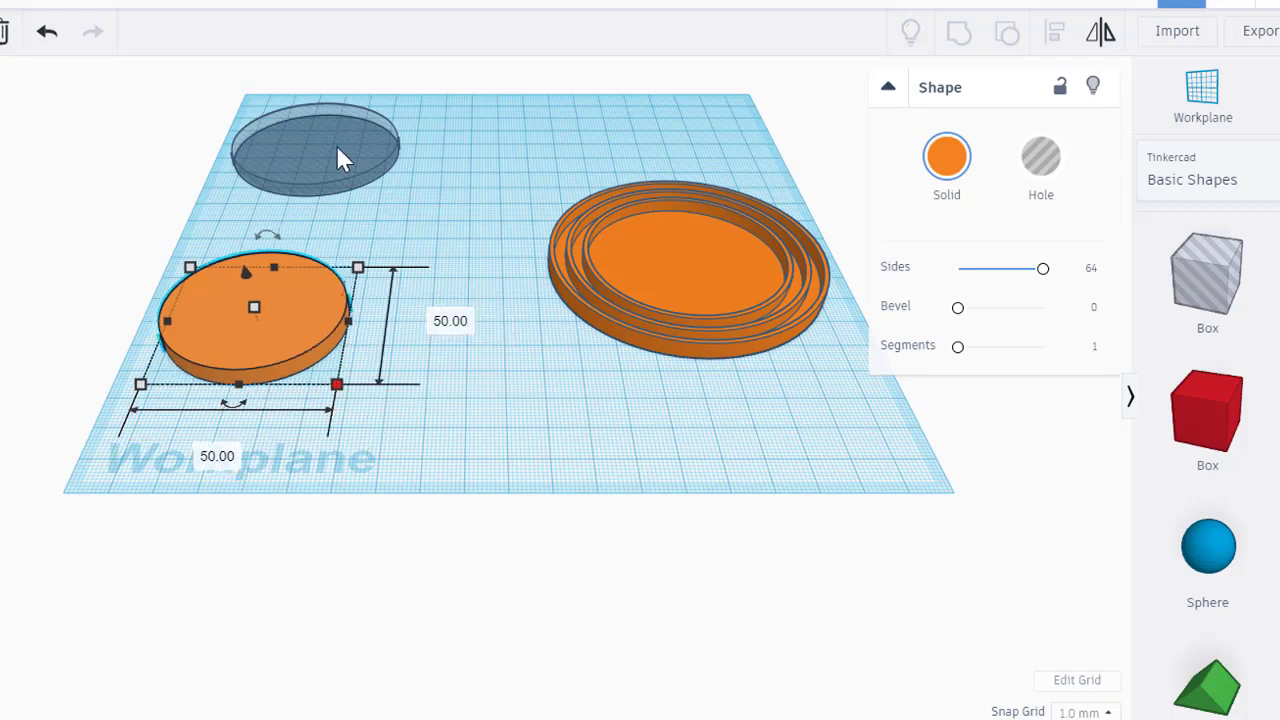
Resize the remaining hole disc to 48 mm in both length and width.
{"action": "left_click", "coordinate": [346, 164]}
{"action": "left_click", "coordinate": [392, 196]}
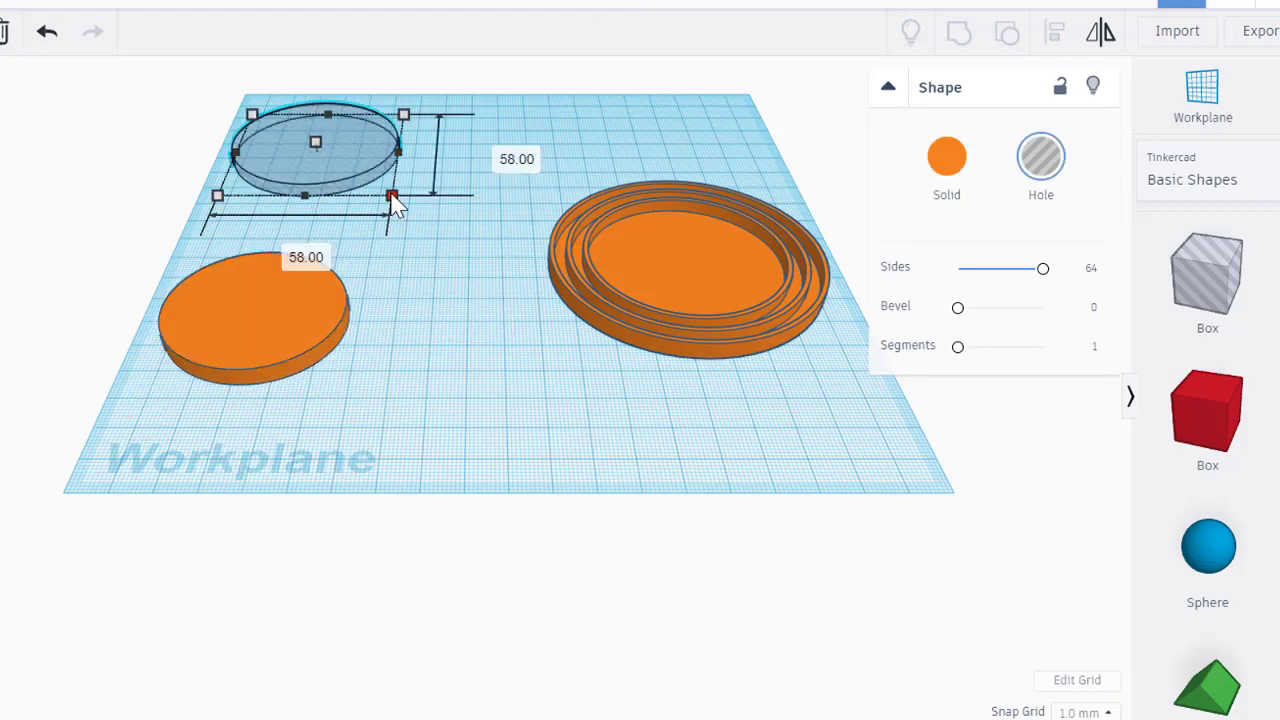
{"action": "key", "text": "Tab"}
{"action": "type", "text": "48"}
{"action": "key", "text": "Tab"}
{"action": "type", "text": "4"}
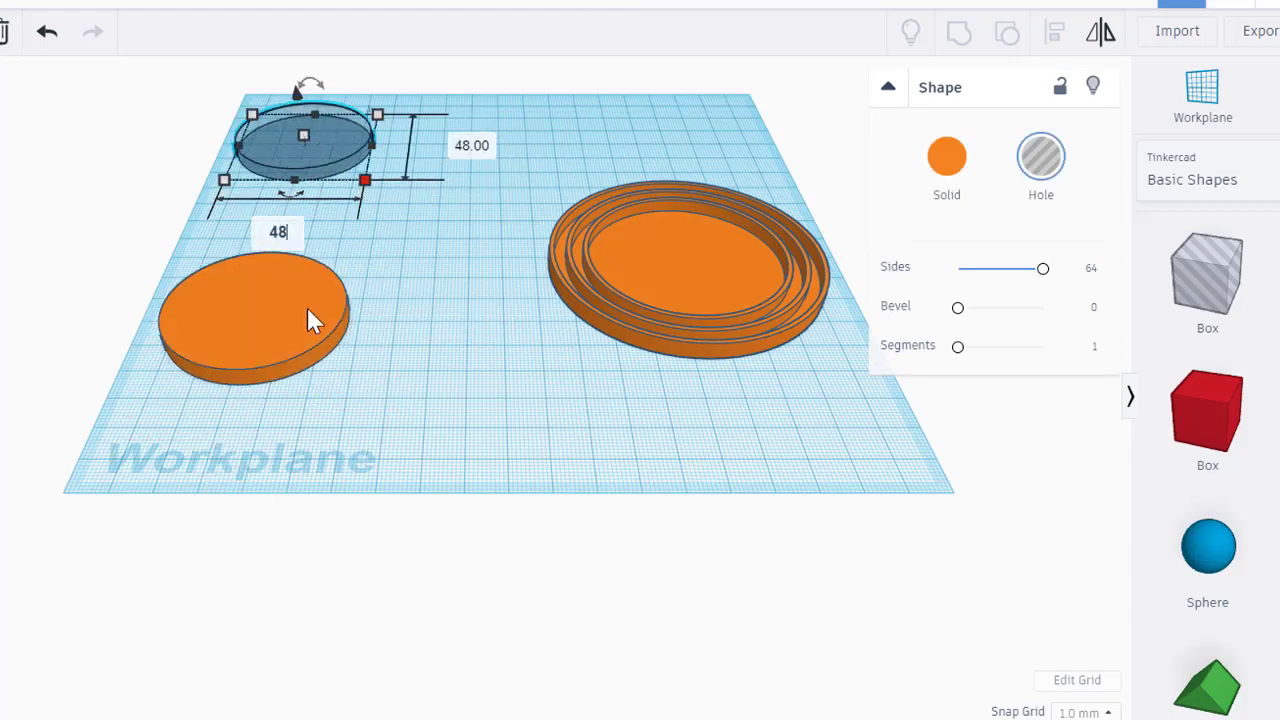
{"action": "key", "text": "Return"}
Duplicate the 48 mm hole disc and the 50 mm solid disc.
{"action": "left_click", "coordinate": [317, 156]}
{"action": "key", "text": "ctrl+c"}
{"action": "key", "text": "ctrl+v"}
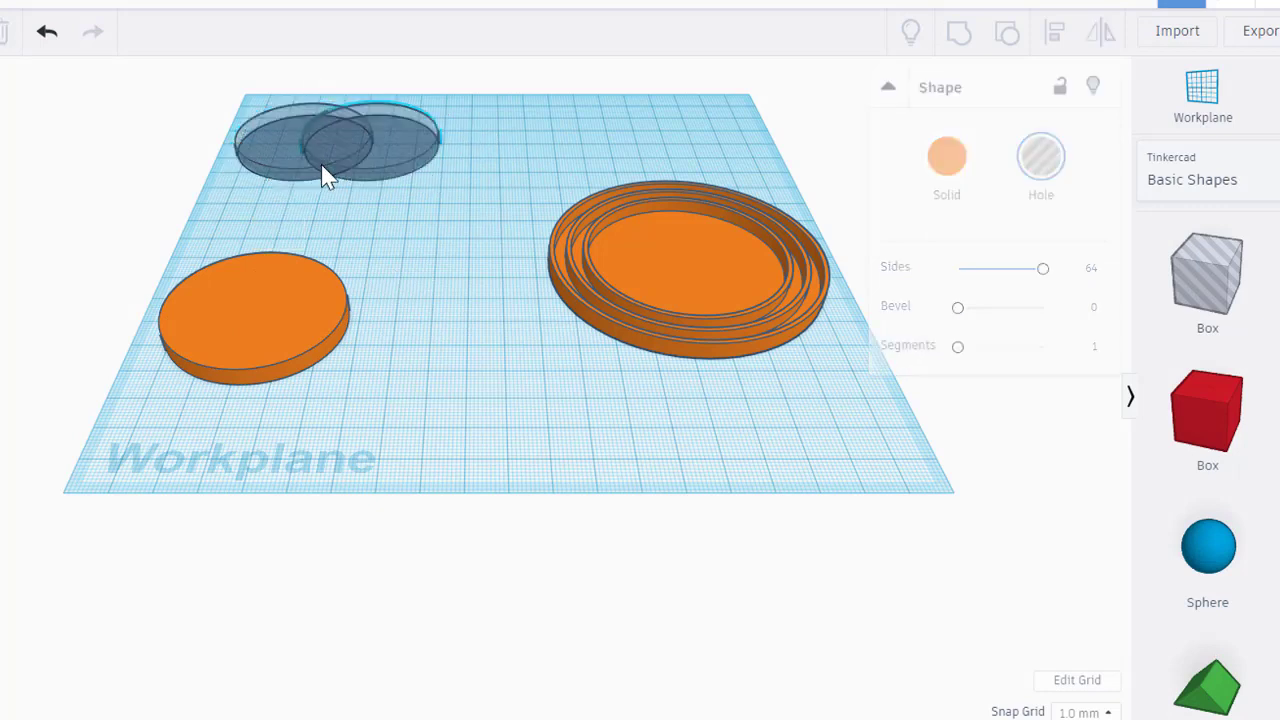
{"action": "left_click", "coordinate": [239, 361]}
{"action": "key", "text": "ctrl+c"}
{"action": "key", "text": "ctrl+v"}
Align the copied 50 mm solid and 48 mm hole on one centre with flush tops, and group them into a recessed disc.
{"action": "left_click", "coordinate": [406, 124], "text": "shift"}
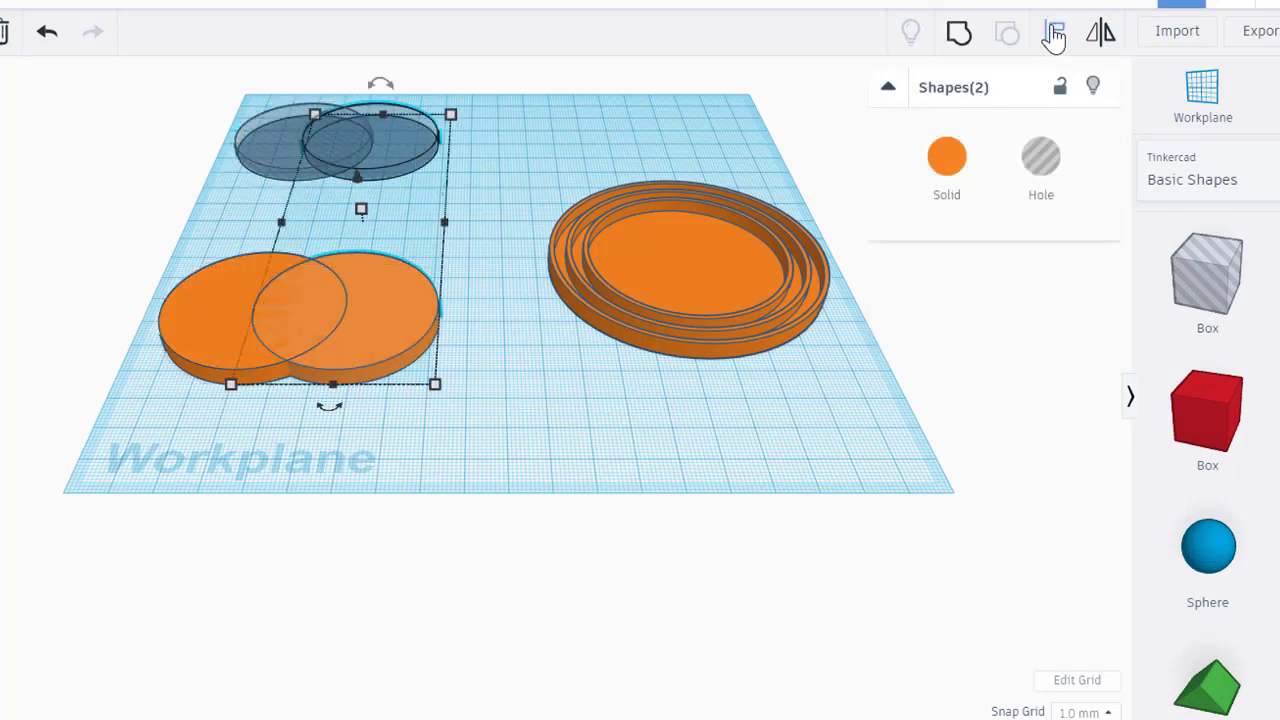
{"action": "left_click", "coordinate": [1054, 31]}
{"action": "left_click", "coordinate": [330, 410]}
{"action": "left_click", "coordinate": [257, 223]}
{"action": "left_click", "coordinate": [465, 256]}
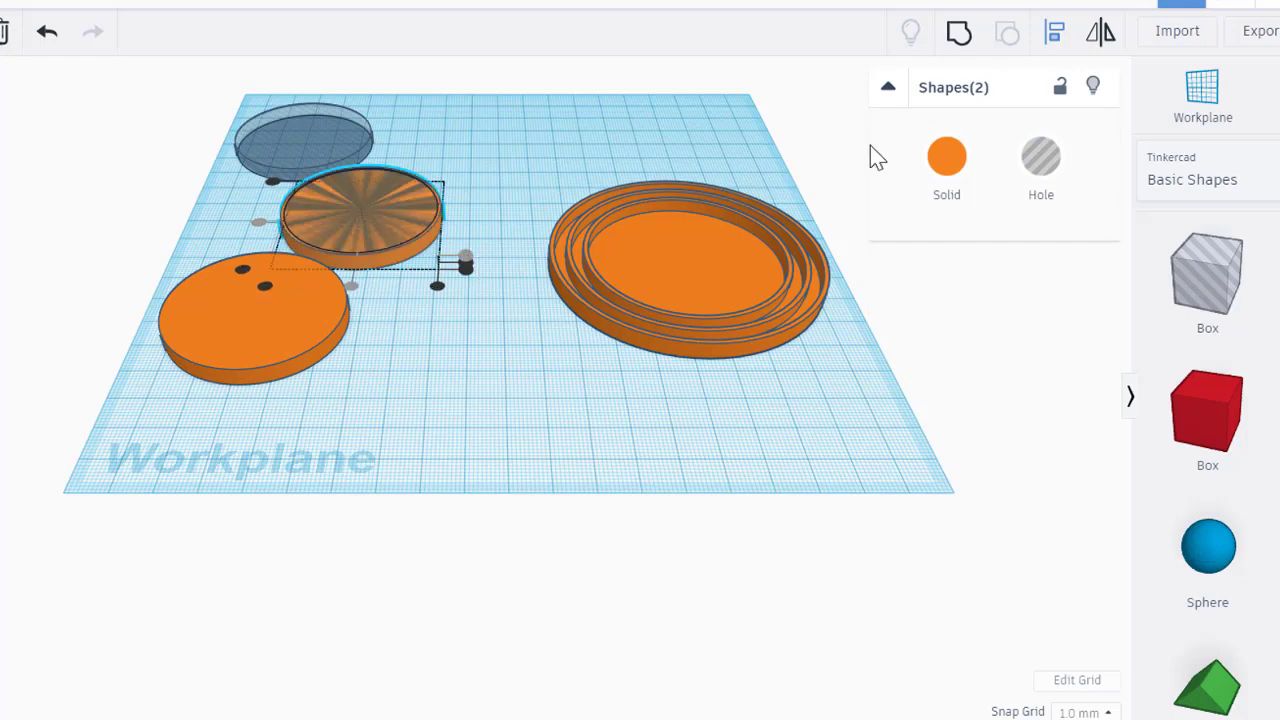
{"action": "left_click", "coordinate": [957, 37]}
Group the 50 mm recessed disc concentrically with the larger rings and move the group to the workplane's front right.
{"action": "left_click", "coordinate": [675, 278], "text": "shift"}
{"action": "key", "text": "l"}
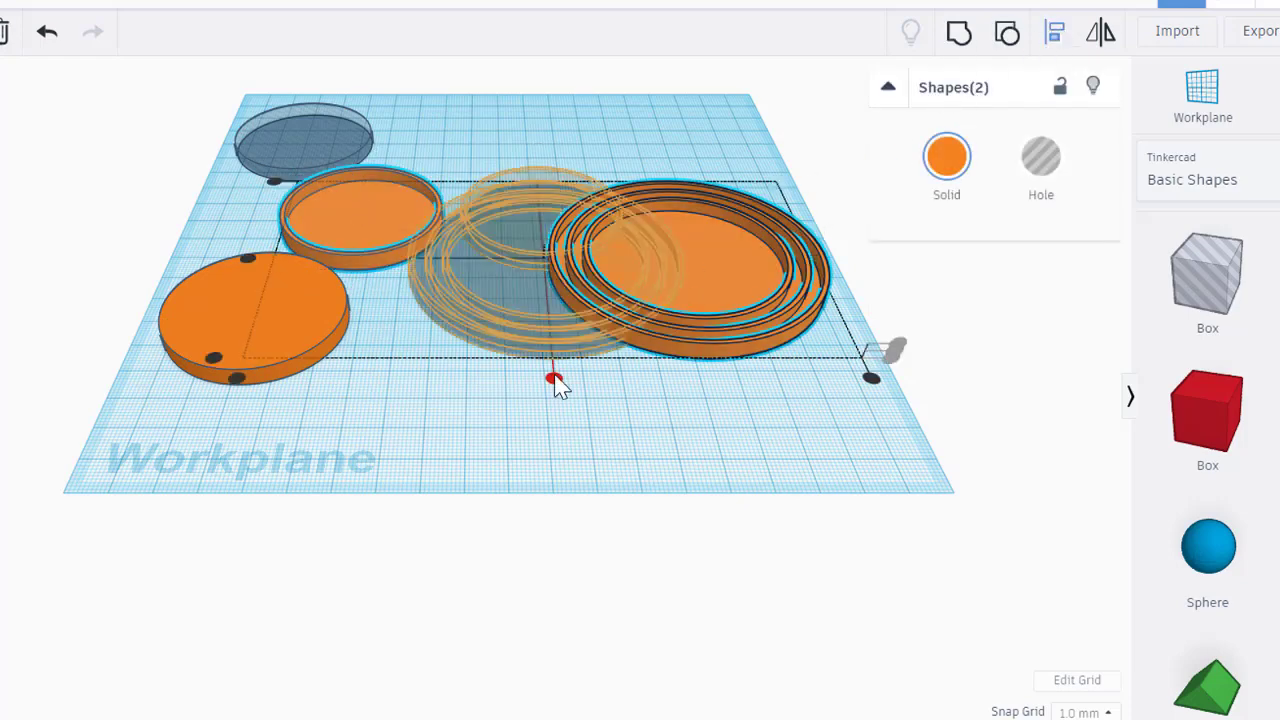
{"action": "left_click", "coordinate": [554, 378]}
{"action": "left_click", "coordinate": [385, 259]}
{"action": "left_click", "coordinate": [958, 33]}
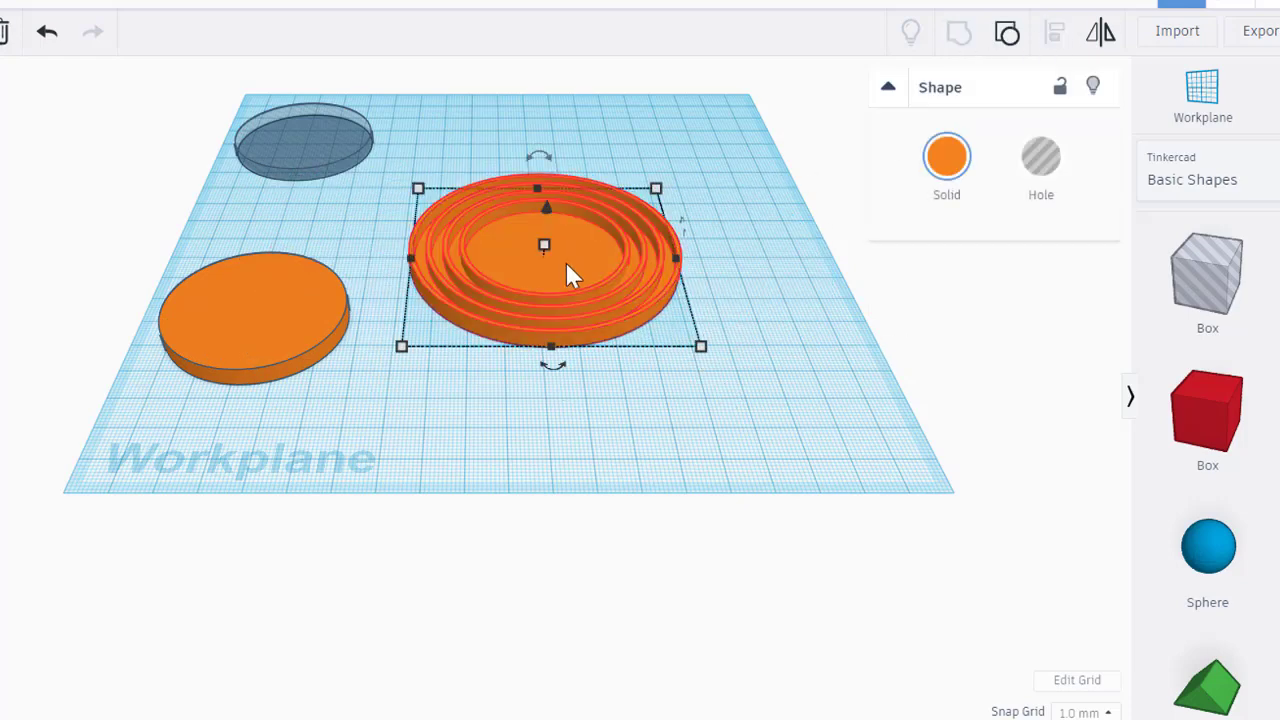
{"action": "left_click_drag", "start_coordinate": [566, 264], "coordinate": [765, 350]}
Resize the remaining solid orange disc to 40 mm in both length and width.
{"action": "left_click", "coordinate": [240, 325]}
{"action": "left_click", "coordinate": [337, 383]}
{"action": "key", "text": "Tab"}
{"action": "key", "text": "Tab"}
{"action": "type", "text": "40"}
{"action": "key", "text": "Tab"}
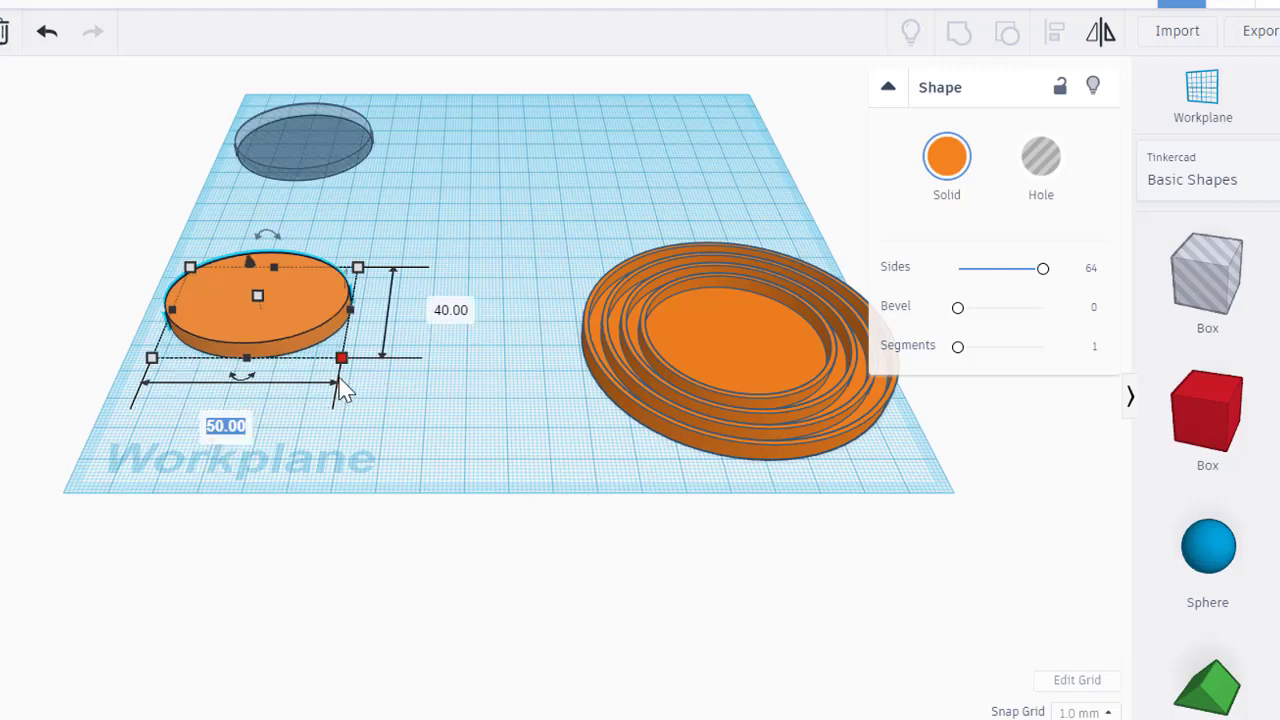
{"action": "type", "text": "40"}
{"action": "key", "text": "Tab"}
Resize the remaining hole disc to 38 mm in both length and width.
{"action": "left_click", "coordinate": [301, 134]}
{"action": "left_click", "coordinate": [367, 178]}
{"action": "key", "text": "Tab"}
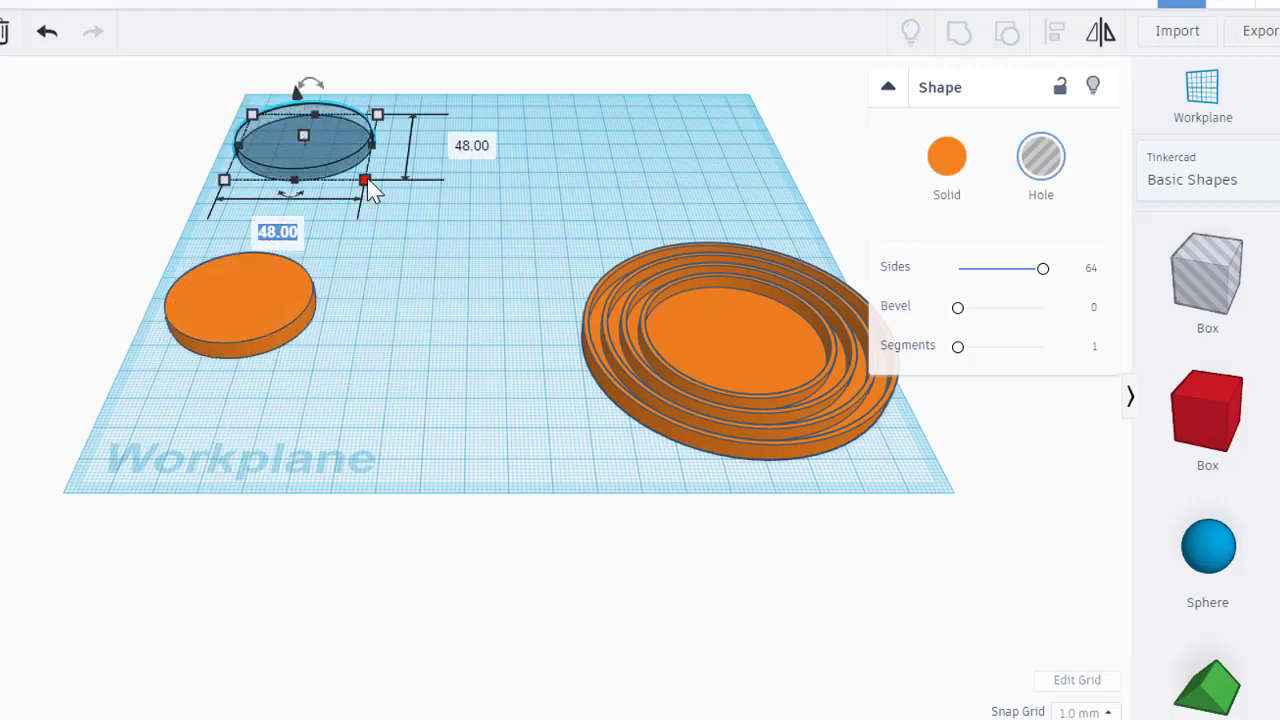
{"action": "key", "text": "Tab"}
{"action": "type", "text": "38"}
{"action": "key", "text": "Tab"}
{"action": "type", "text": "38"}
{"action": "key", "text": "Tab"}
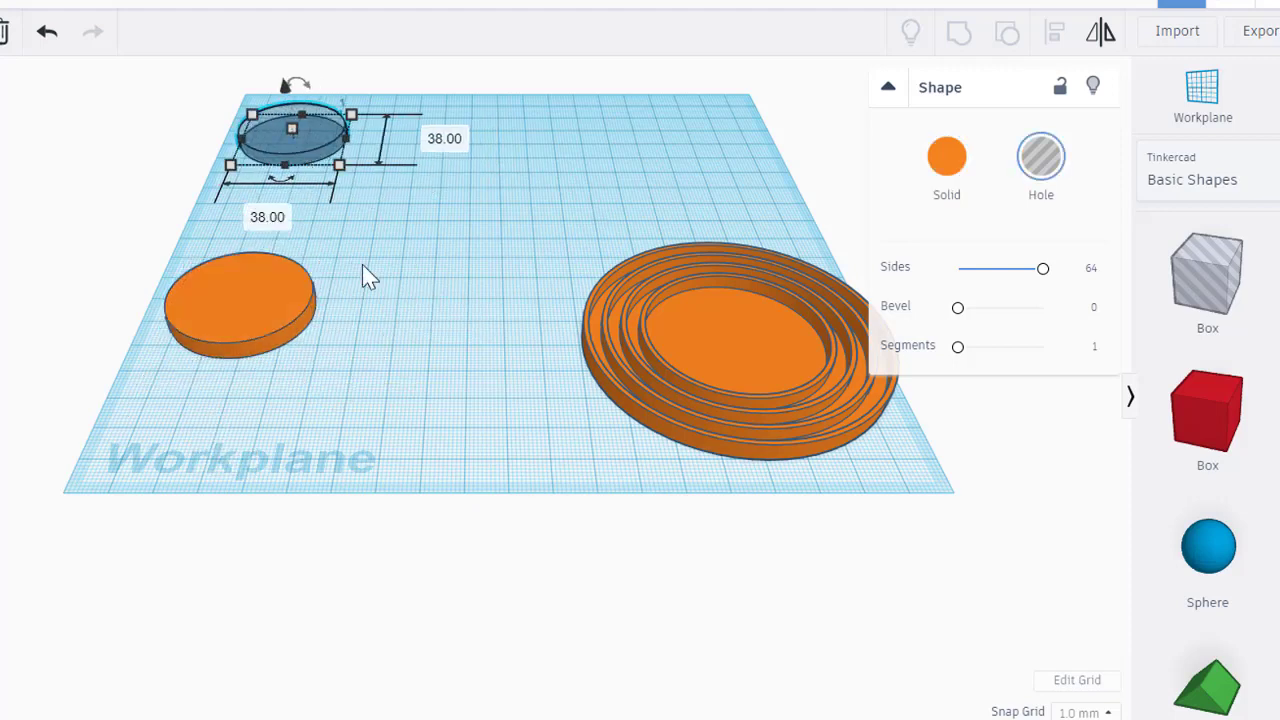
Duplicate the 38 mm hole disc and the 40 mm solid disc.
{"action": "key", "text": "ctrl+c"}
{"action": "key", "text": "ctrl+v"}
{"action": "left_click", "coordinate": [242, 304]}
{"action": "key", "text": "ctrl+c"}
{"action": "key", "text": "ctrl+v"}
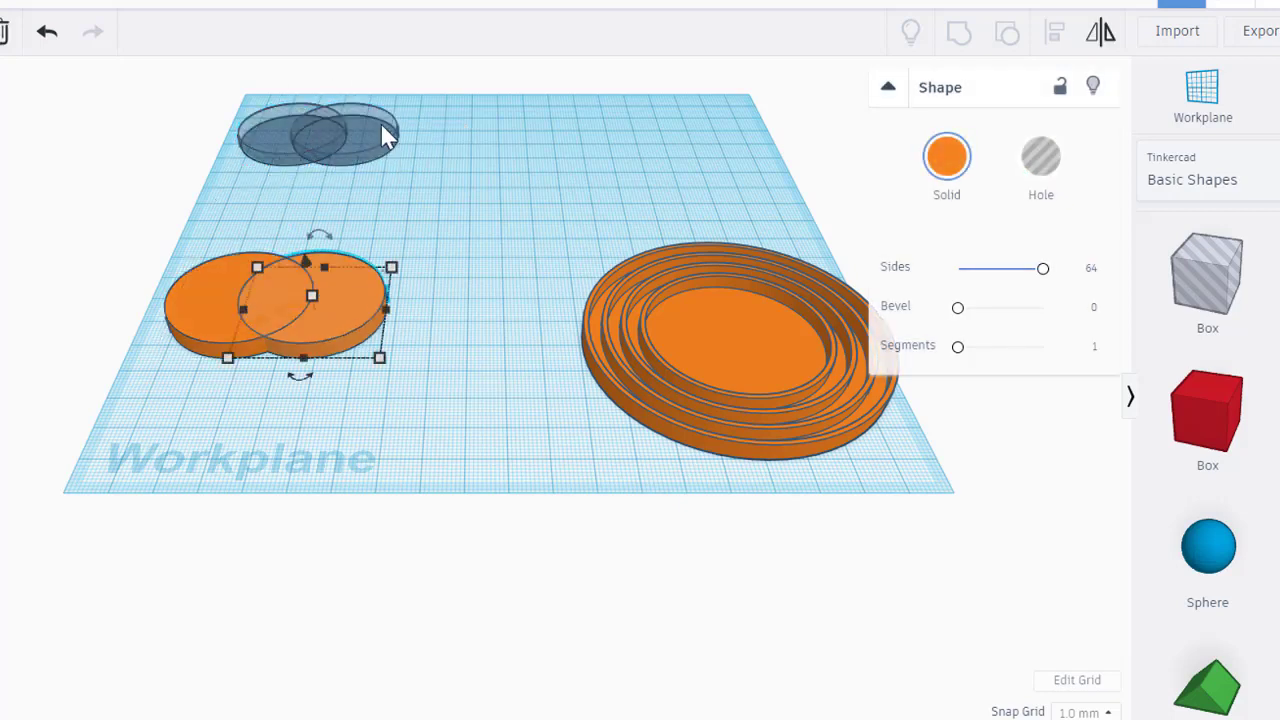
Align the copied 40 mm solid and 38 mm hole on one centre with flush tops, and group them into a recessed disc.
{"action": "left_click", "coordinate": [380, 135], "text": "shift"}
{"action": "key", "text": "l"}
{"action": "left_click", "coordinate": [416, 240]}
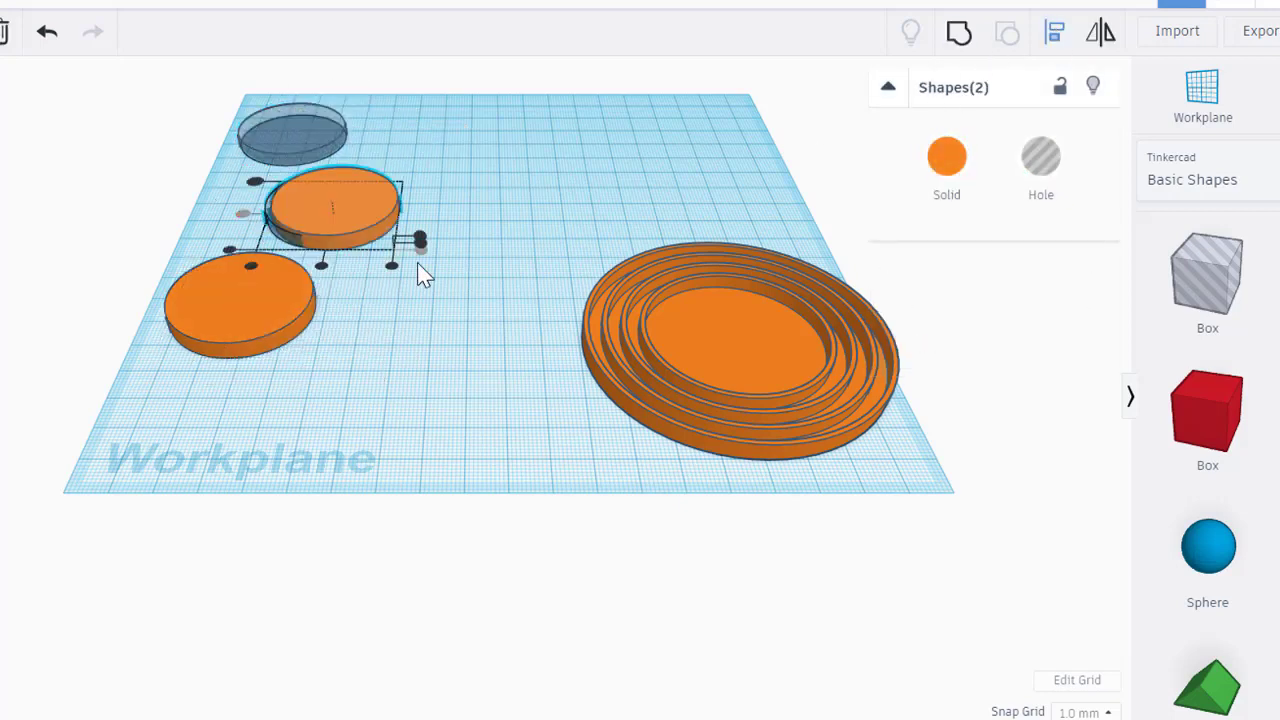
{"action": "key", "text": "ctrl+g"}
Group the 40 mm recessed disc concentrically with the larger rings and move the group to the workplane's front right.
{"action": "left_click", "coordinate": [737, 371], "text": "shift"}
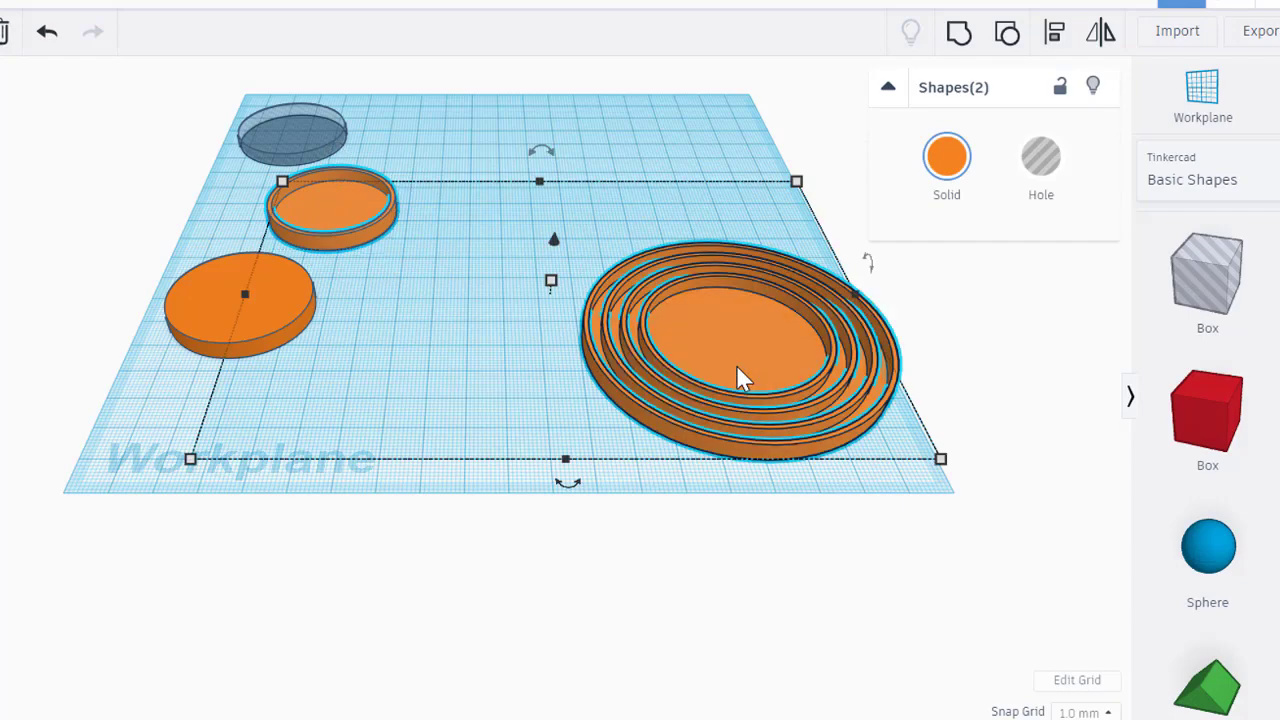
{"action": "left_click", "coordinate": [1060, 40]}
{"action": "left_click", "coordinate": [565, 484]}
{"action": "left_click", "coordinate": [386, 294]}
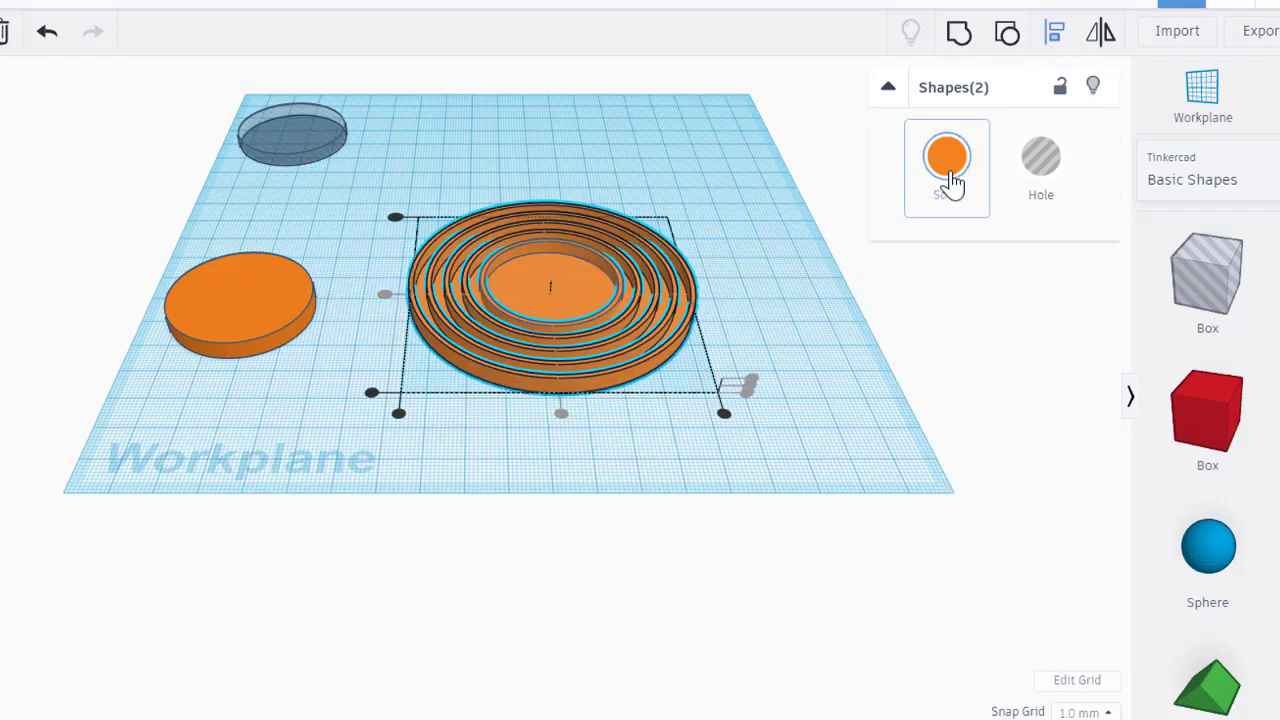
{"action": "key", "text": "ctrl+g"}
{"action": "left_click_drag", "start_coordinate": [651, 299], "coordinate": [825, 357]}
Resize the remaining solid orange disc to 30 mm in both length and width.
{"action": "left_click", "coordinate": [222, 323]}
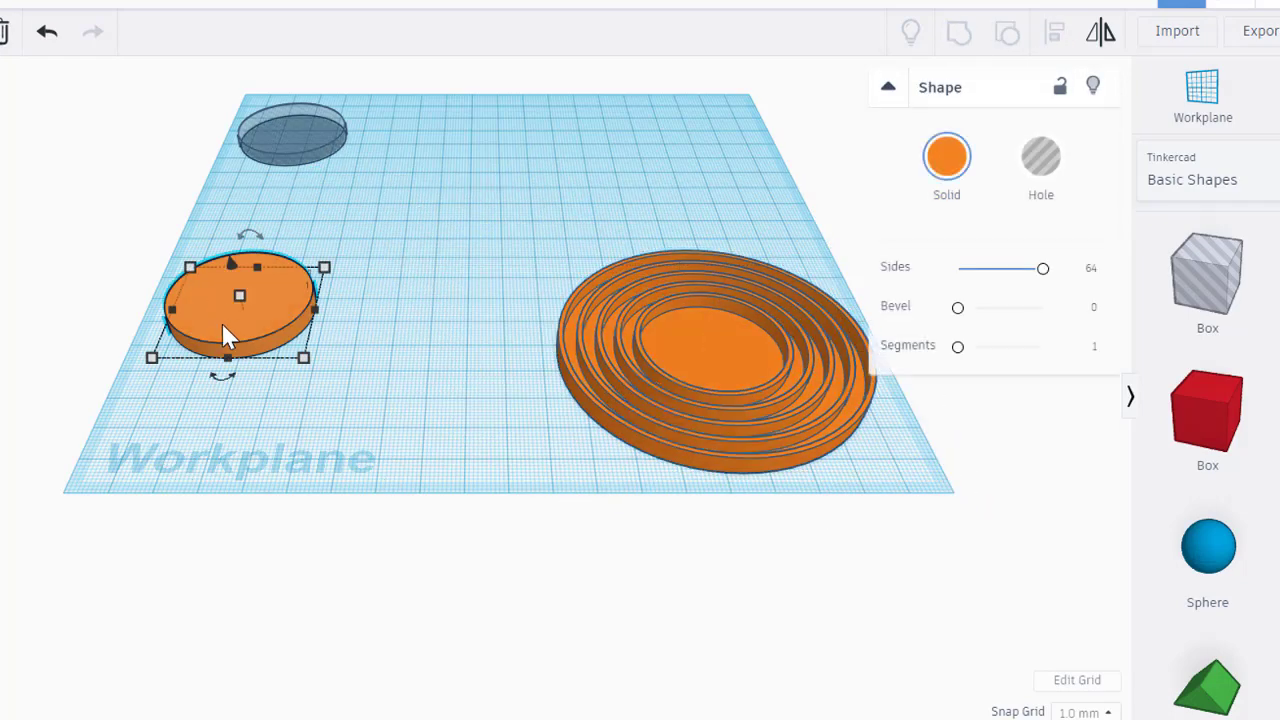
{"action": "left_click", "coordinate": [304, 358]}
{"action": "type", "text": "30"}
{"action": "key", "text": "Tab"}
{"action": "type", "text": "30"}
{"action": "key", "text": "Tab"}
{"action": "key", "text": "Return"}
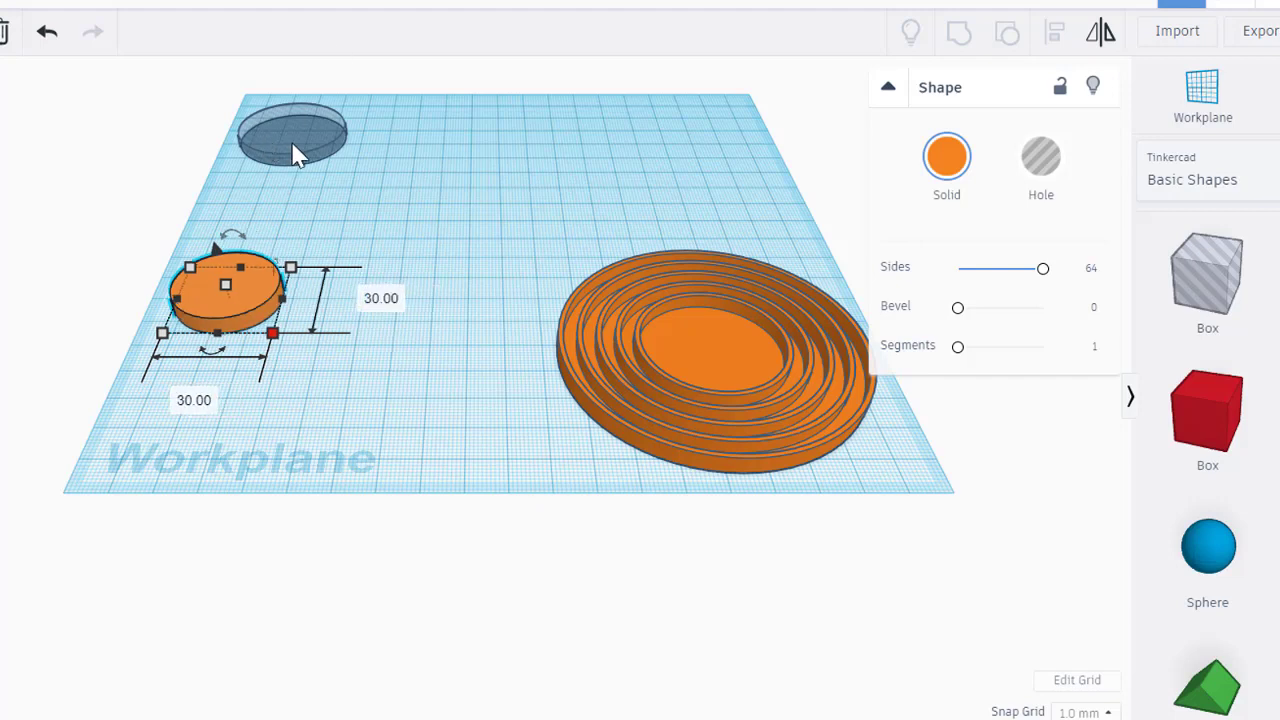
Resize the remaining hole disc to 28 mm in both length and width.
{"action": "left_click", "coordinate": [291, 141]}
{"action": "left_click", "coordinate": [336, 170]}
{"action": "key", "text": "Tab"}
{"action": "type", "text": "28"}
{"action": "key", "text": "Tab"}
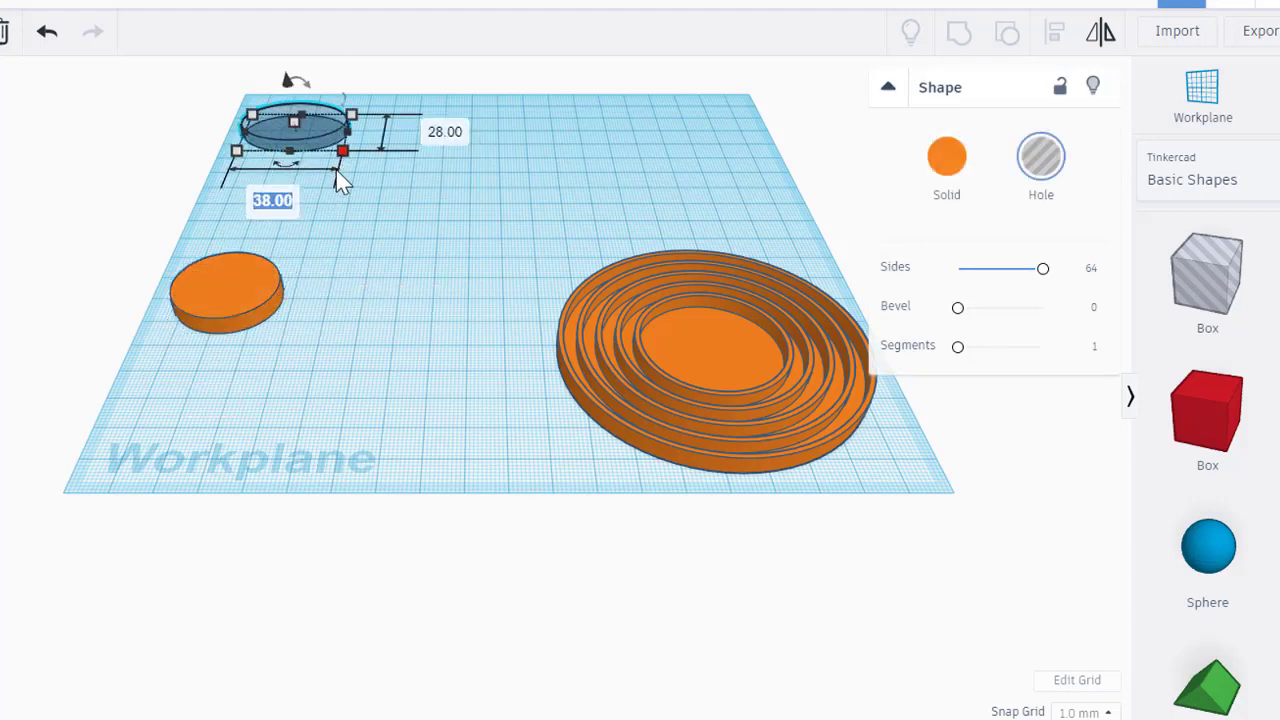
{"action": "type", "text": "28"}
{"action": "key", "text": "Tab"}
{"action": "key", "text": "Return"}
Duplicate the 28 mm hole disc and the 30 mm solid disc.
{"action": "left_click", "coordinate": [285, 121]}
{"action": "key", "text": "ctrl+c"}
{"action": "key", "text": "ctrl+v"}
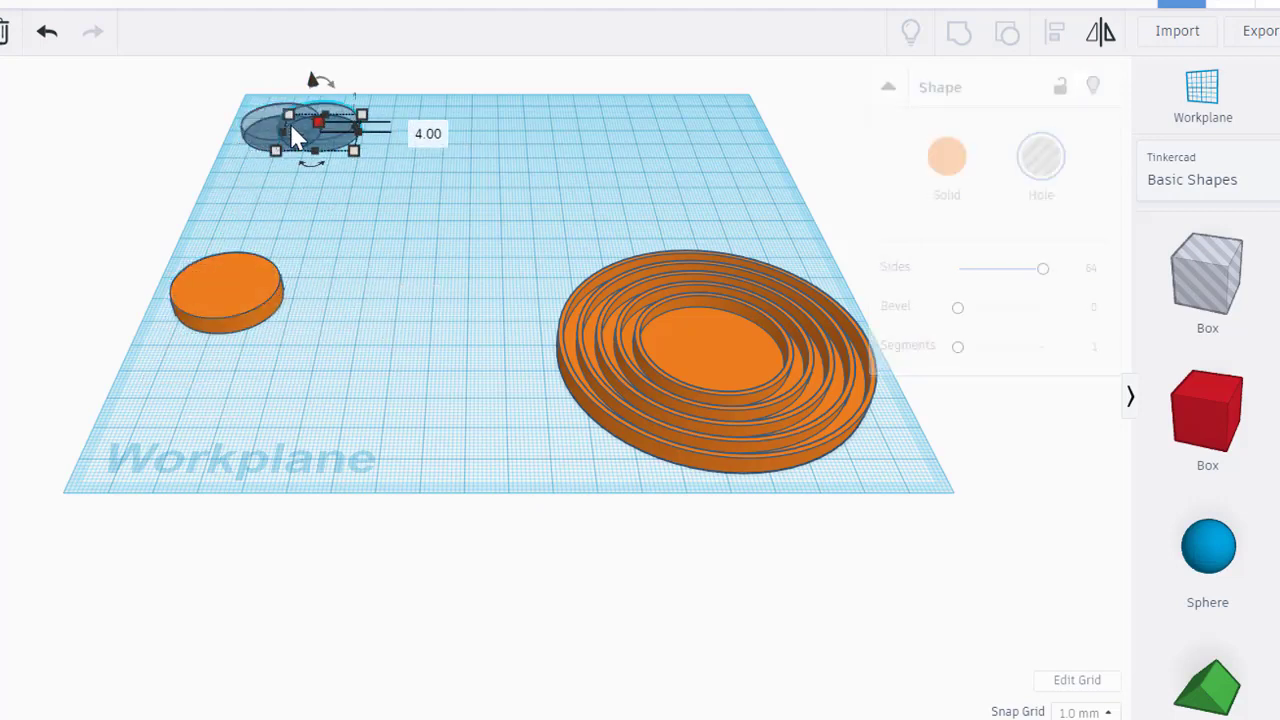
{"action": "left_click", "coordinate": [210, 294]}
{"action": "key", "text": "ctrl+c"}
{"action": "key", "text": "ctrl+v"}
Align the copied 30 mm solid and 28 mm hole on one centre with flush tops, and group them into a recessed disc.
{"action": "left_click", "coordinate": [345, 126], "text": "shift"}
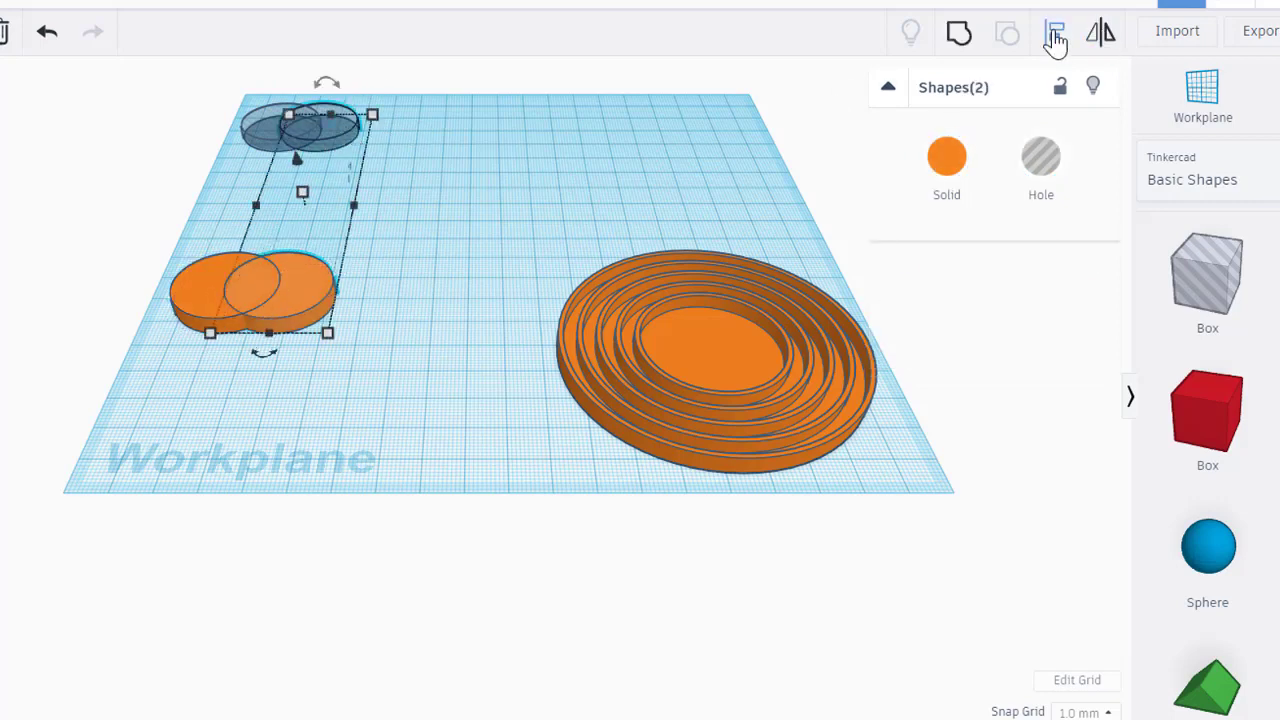
{"action": "left_click", "coordinate": [1055, 37]}
{"action": "left_click", "coordinate": [233, 207]}
{"action": "left_click", "coordinate": [371, 219]}
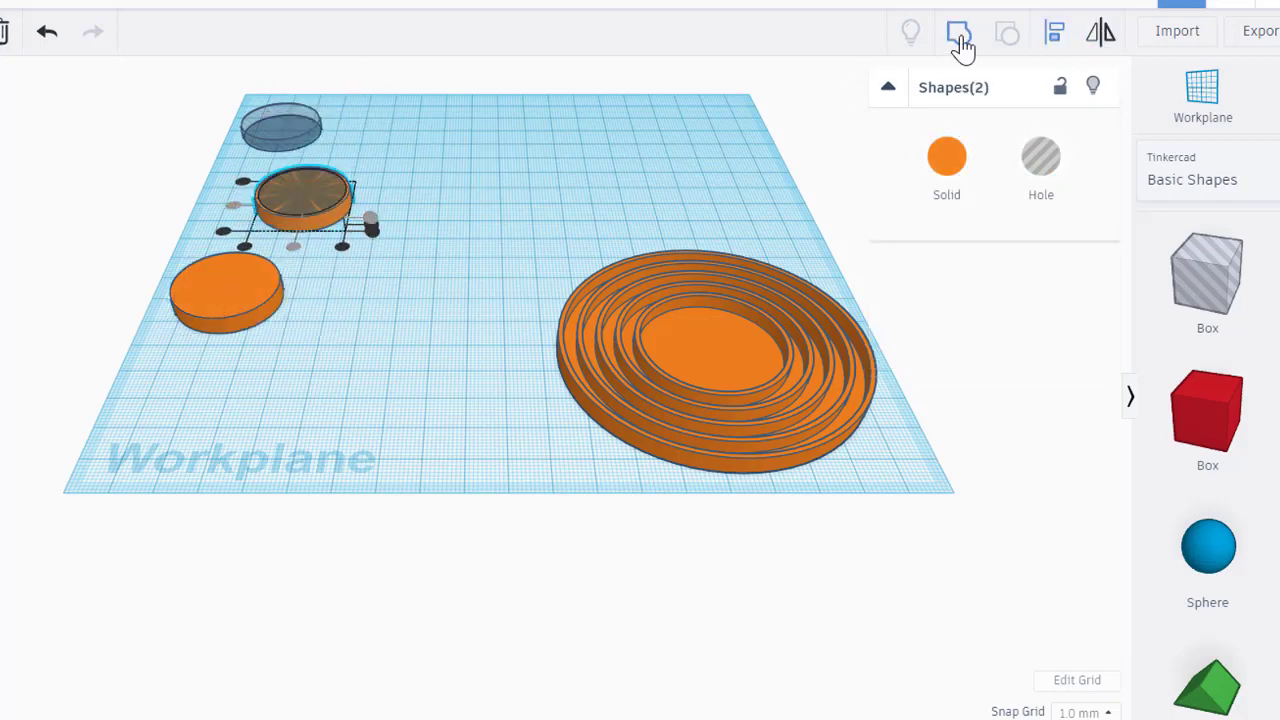
{"action": "left_click", "coordinate": [959, 32]}
Group the 30 mm recessed disc concentrically with the larger rings and move the group to the workplane's front right.
{"action": "left_click", "coordinate": [746, 286], "text": "shift"}
{"action": "key", "text": "l"}
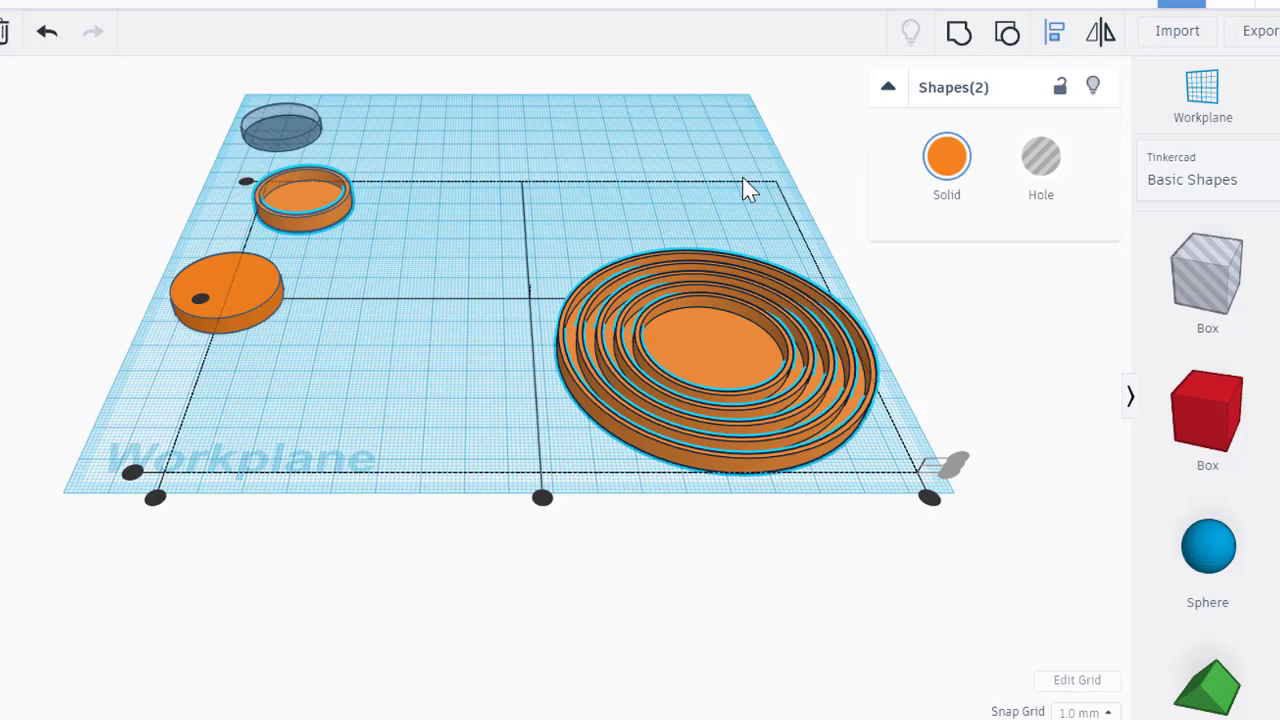
{"action": "left_click", "coordinate": [200, 300]}
{"action": "left_click", "coordinate": [534, 424]}
{"action": "key", "text": "ctrl+g"}
{"action": "left_click_drag", "start_coordinate": [524, 301], "coordinate": [717, 356]}
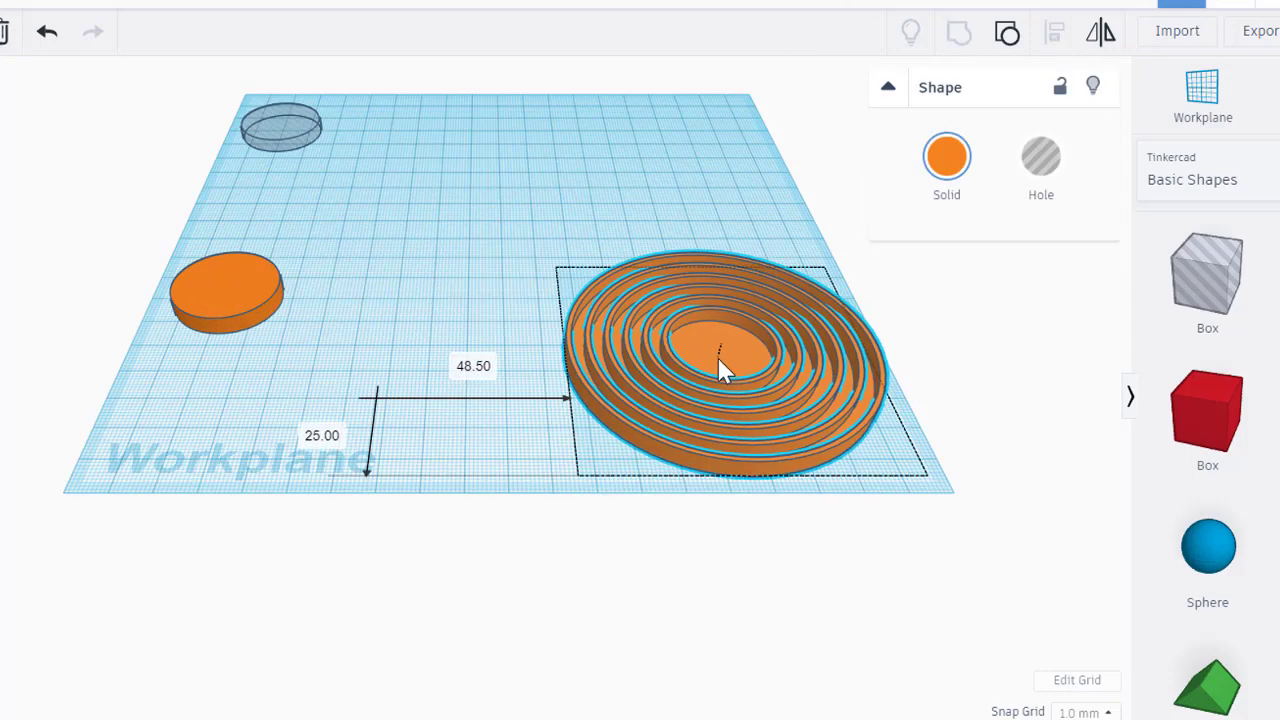
Resize the remaining solid orange disc to 20 mm in both length and width.
{"action": "left_click", "coordinate": [226, 295]}
{"action": "type", "text": "20"}
{"action": "key", "text": "Tab"}
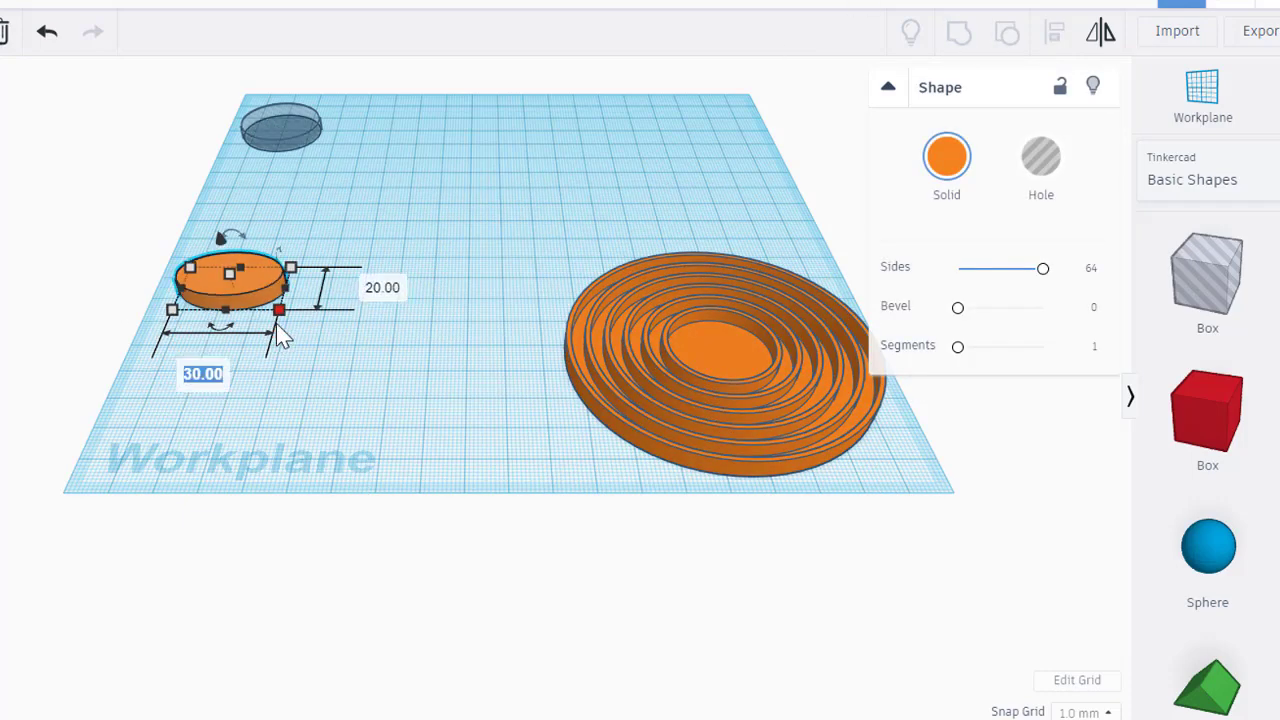
{"action": "type", "text": "20"}
{"action": "key", "text": "Tab"}
Resize the remaining hole disc to 18 mm in both length and width.
{"action": "left_click", "coordinate": [283, 124]}
{"action": "left_click", "coordinate": [318, 149]}
{"action": "key", "text": "Tab"}
{"action": "type", "text": "18"}
{"action": "key", "text": "Tab"}
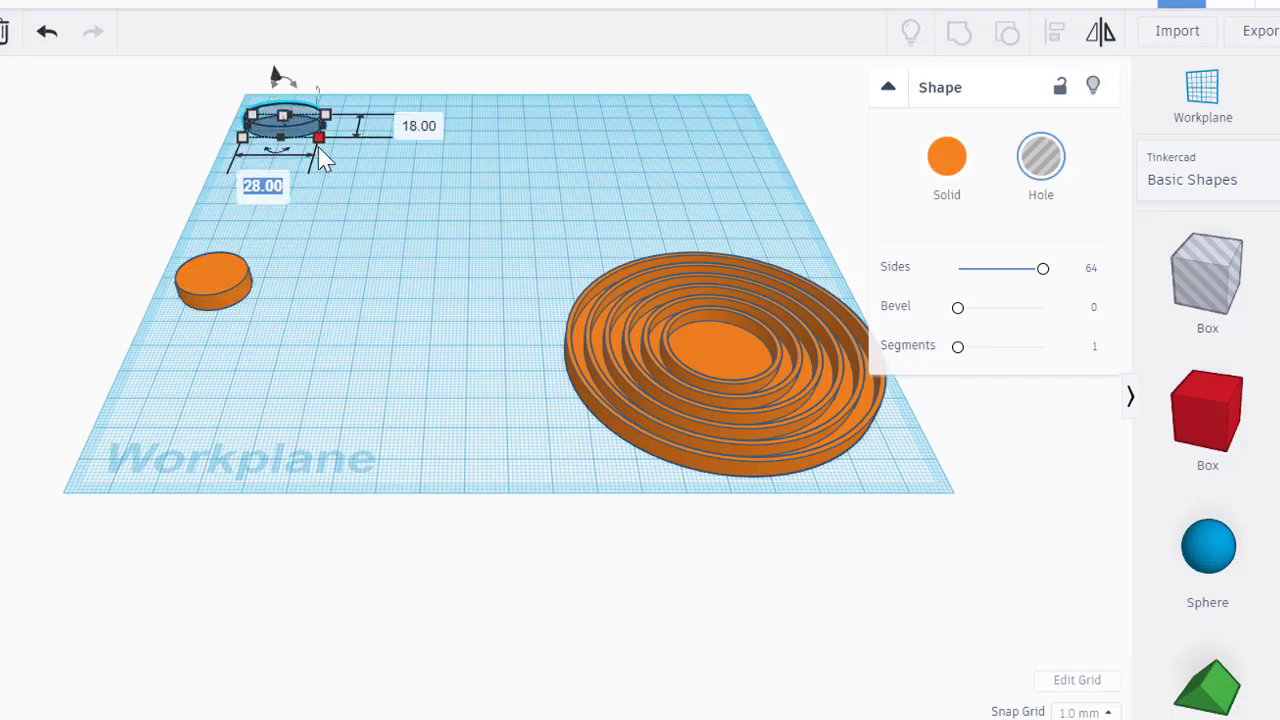
{"action": "type", "text": "18"}
{"action": "key", "text": "Return"}
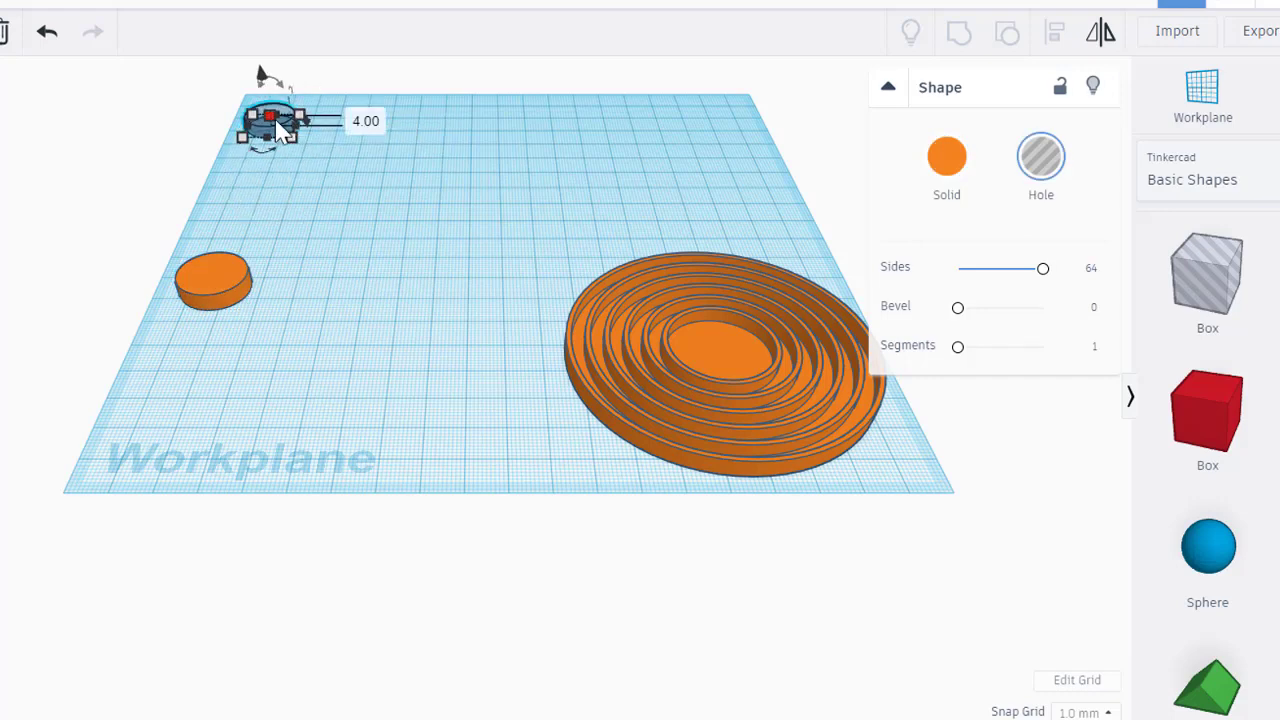
Align copies of the 20 mm solid and 18 mm hole on one centre with flush tops, and group them into a recessed disc.
{"action": "left_click", "coordinate": [224, 279]}
{"action": "left_click", "coordinate": [313, 119], "text": "shift"}
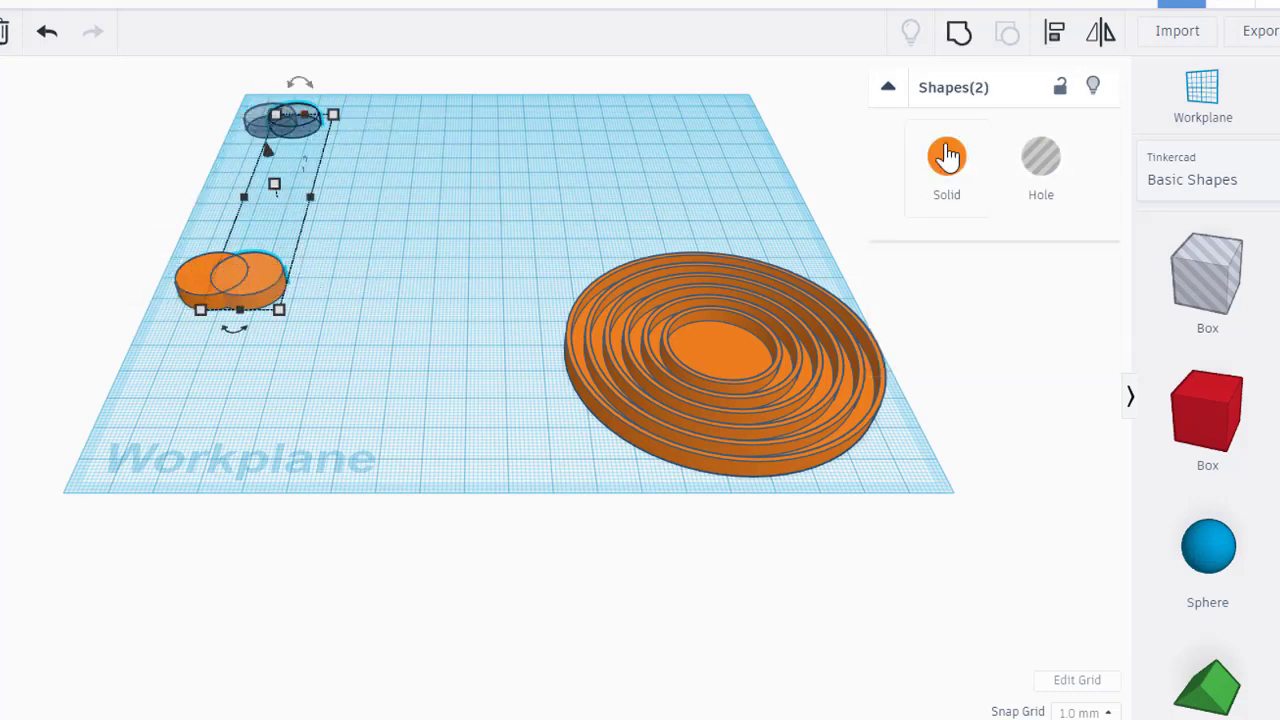
{"action": "left_click", "coordinate": [1053, 34]}
{"action": "left_click", "coordinate": [218, 197]}
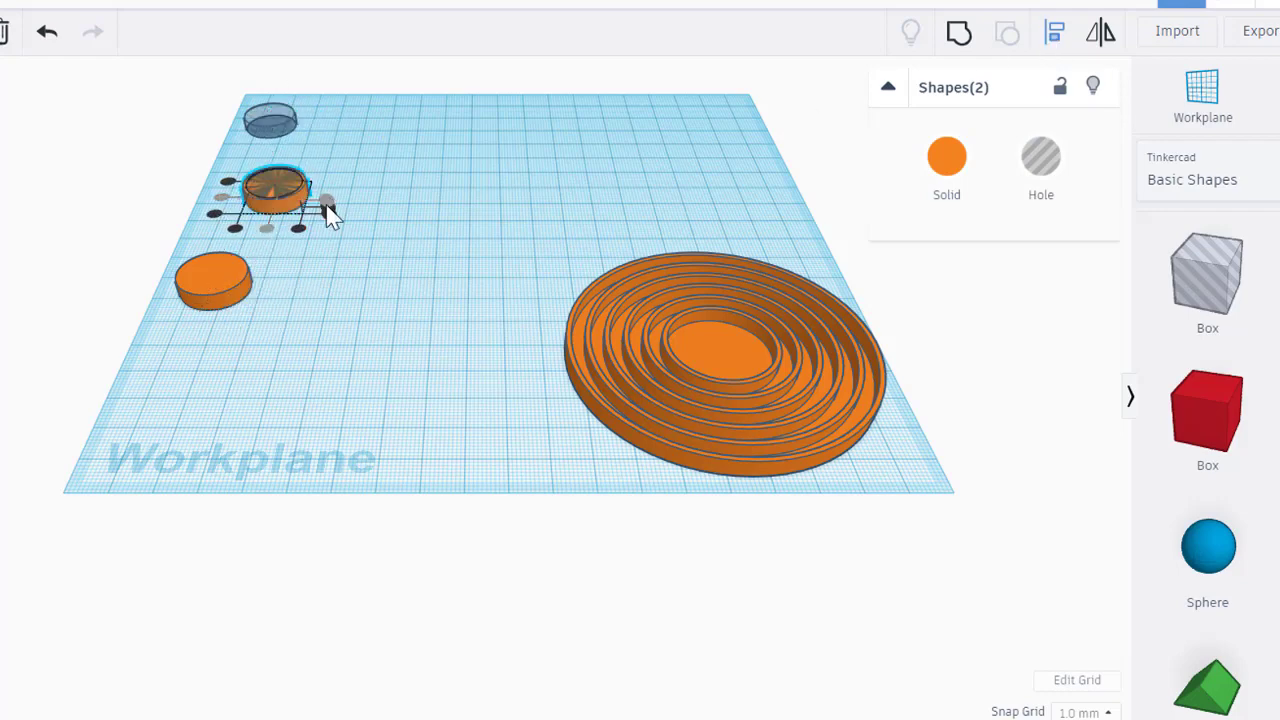
{"action": "key", "text": "ctrl+g"}
Centre the 20 mm recessed disc inside the larger rings and group them together.
{"action": "left_click", "coordinate": [757, 474], "text": "shift"}
{"action": "key", "text": "l"}
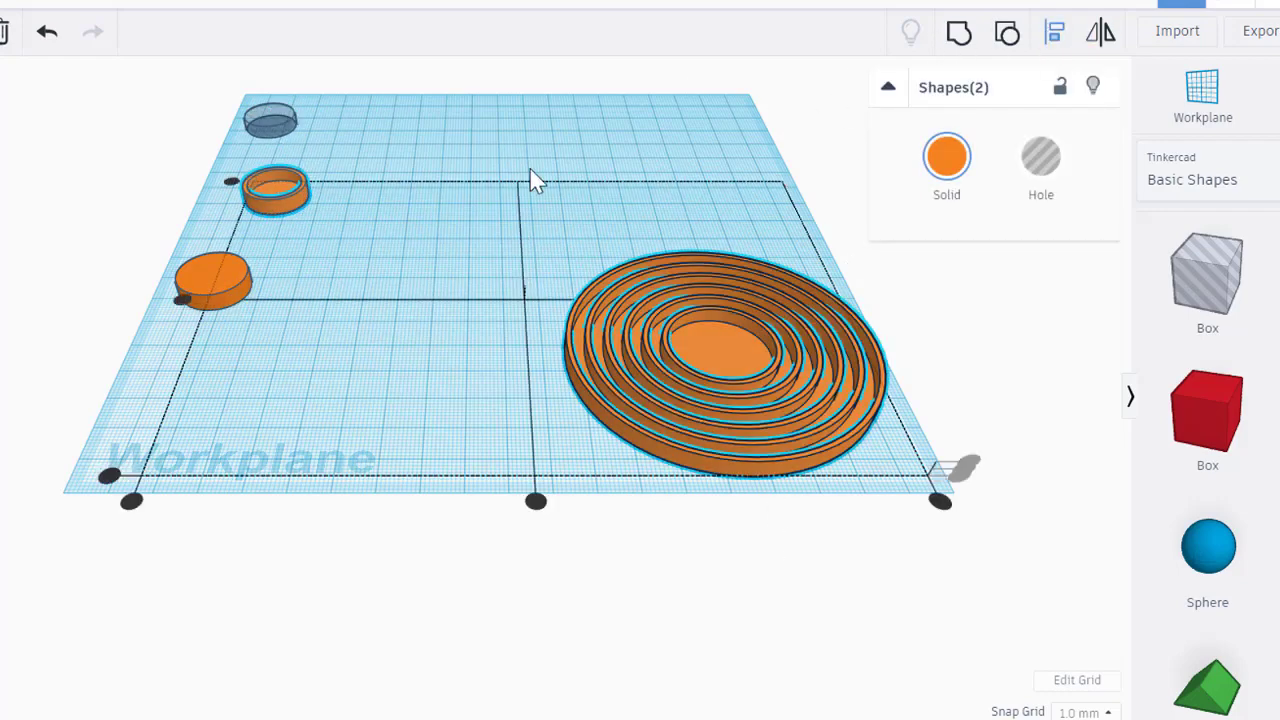
{"action": "left_click", "coordinate": [534, 500]}
{"action": "left_click", "coordinate": [351, 297]}
{"action": "left_click", "coordinate": [954, 37]}
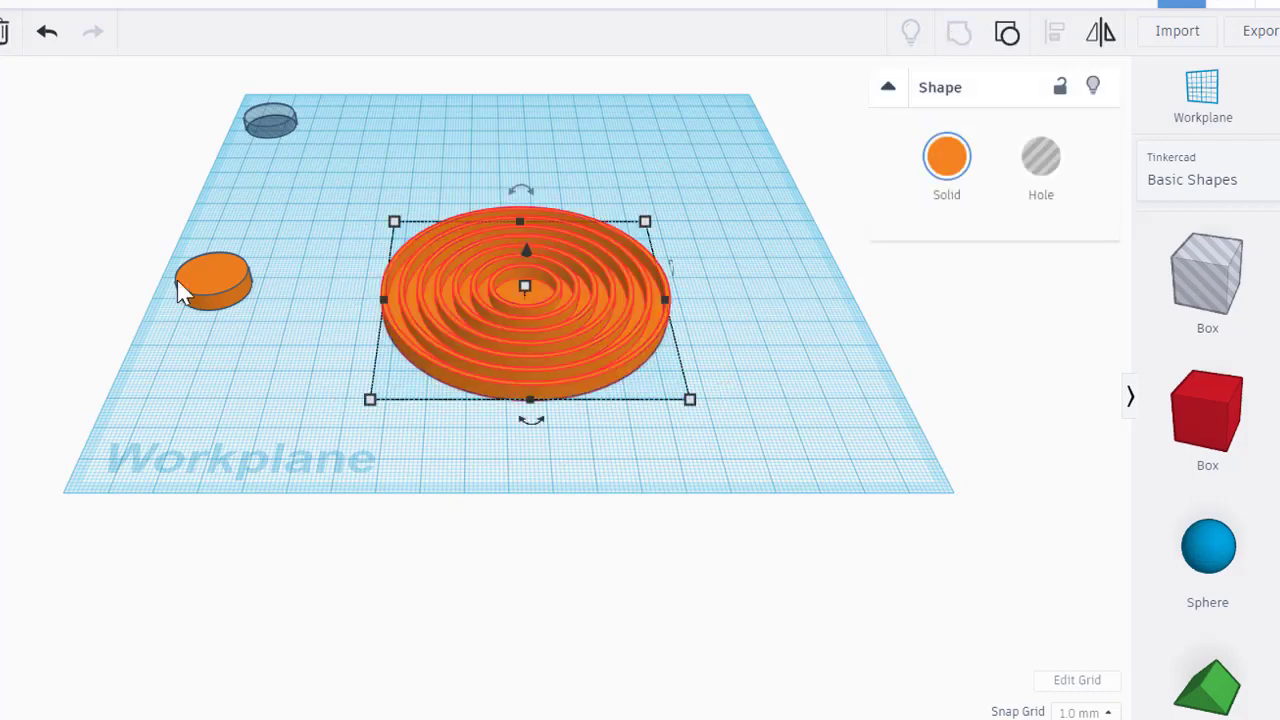
Resize the remaining solid orange disc to 10 mm in both length and width.
{"action": "left_click", "coordinate": [184, 283]}
{"action": "left_click", "coordinate": [247, 308]}
{"action": "key", "text": "Tab"}
{"action": "type", "text": "10"}
{"action": "key", "text": "Tab"}
{"action": "type", "text": "10"}
{"action": "key", "text": "Return"}
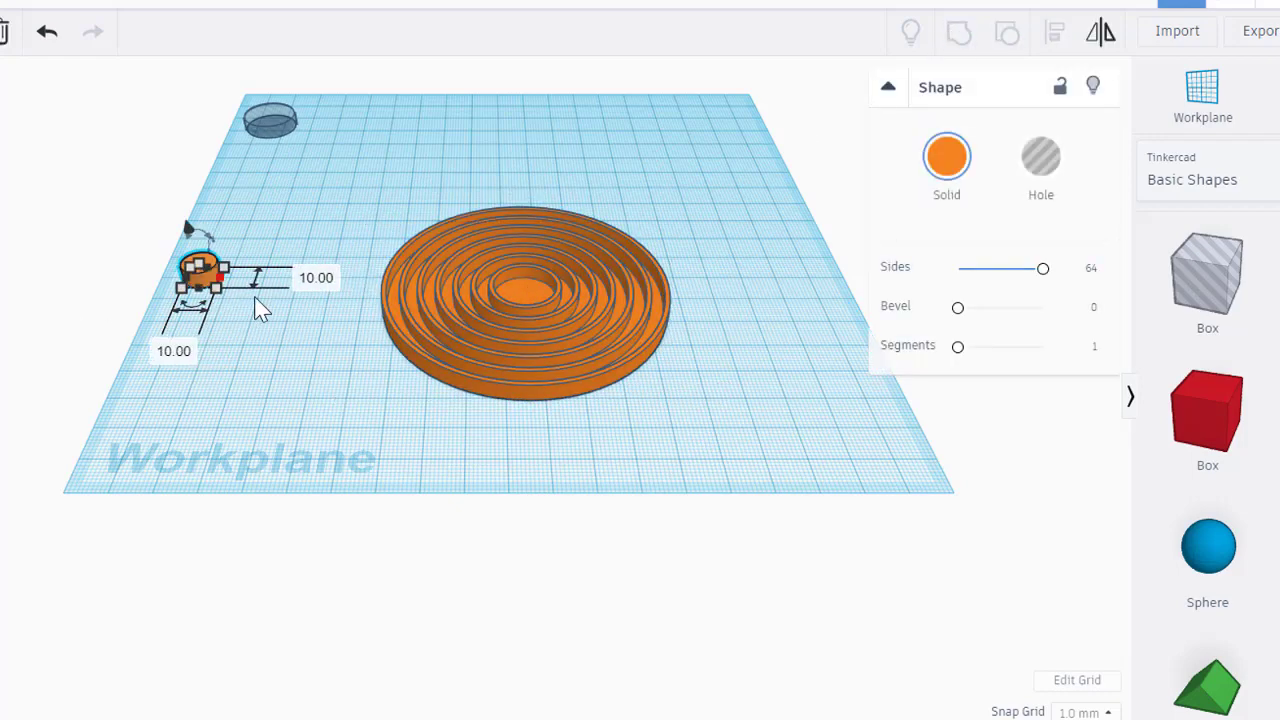
Resize the remaining hole disc to 8 mm in both length and width.
{"action": "left_click", "coordinate": [277, 122]}
{"action": "left_click", "coordinate": [399, 126]}
{"action": "type", "text": "8"}
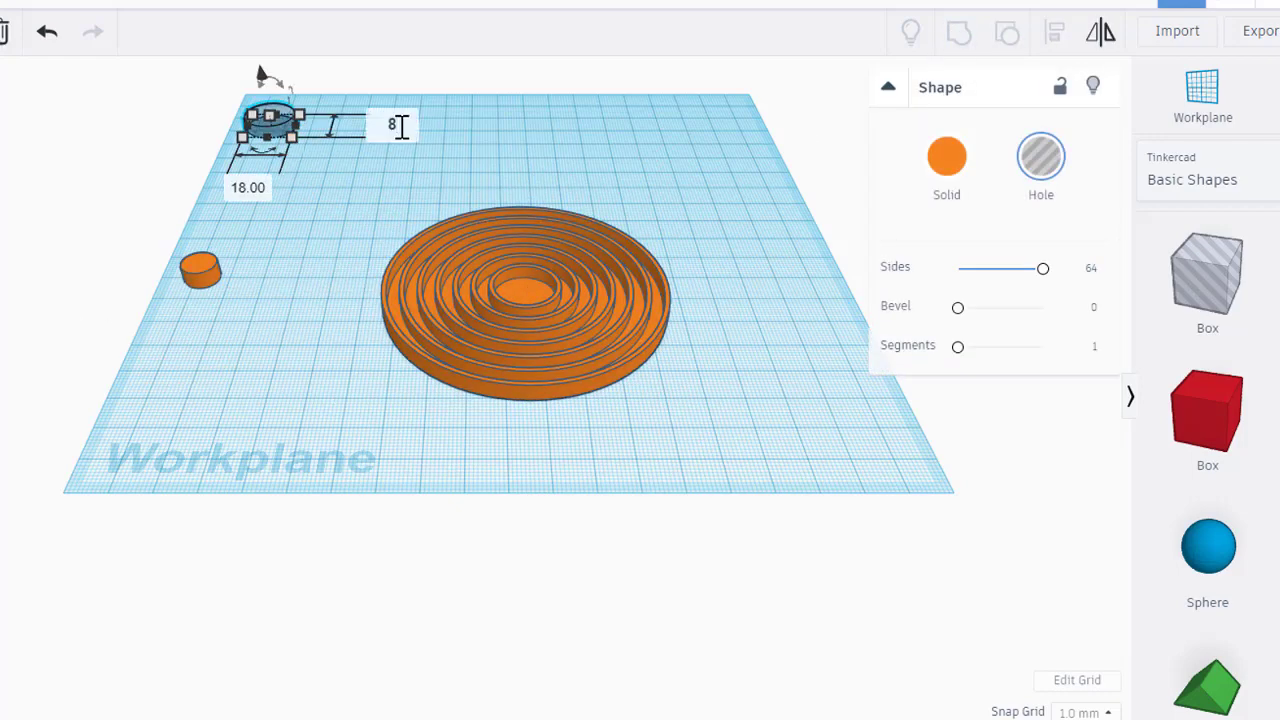
{"action": "key", "text": "Tab"}
{"action": "type", "text": "8"}
{"action": "key", "text": "Return"}
Align the 10 mm solid and 8 mm hole on one centre with flush tops, and group them into a recessed disc.
{"action": "left_click", "coordinate": [206, 270], "text": "shift"}
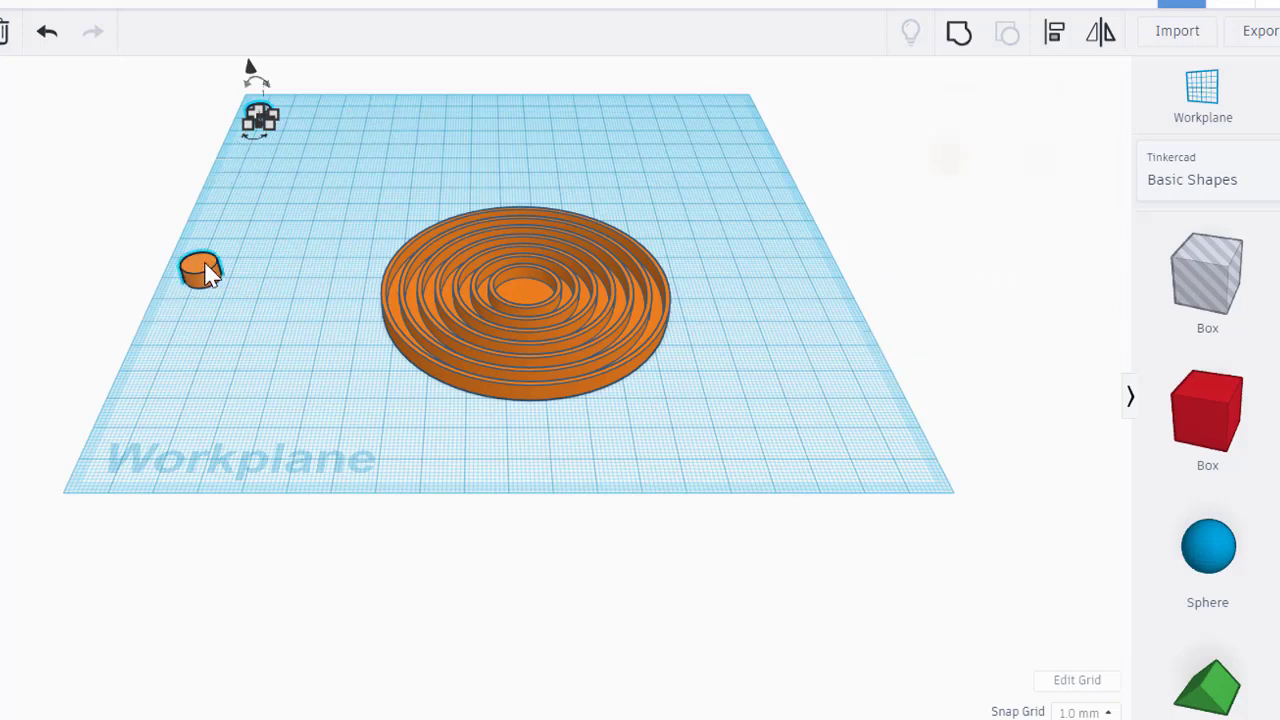
{"action": "left_click", "coordinate": [1058, 36]}
{"action": "left_click", "coordinate": [195, 197]}
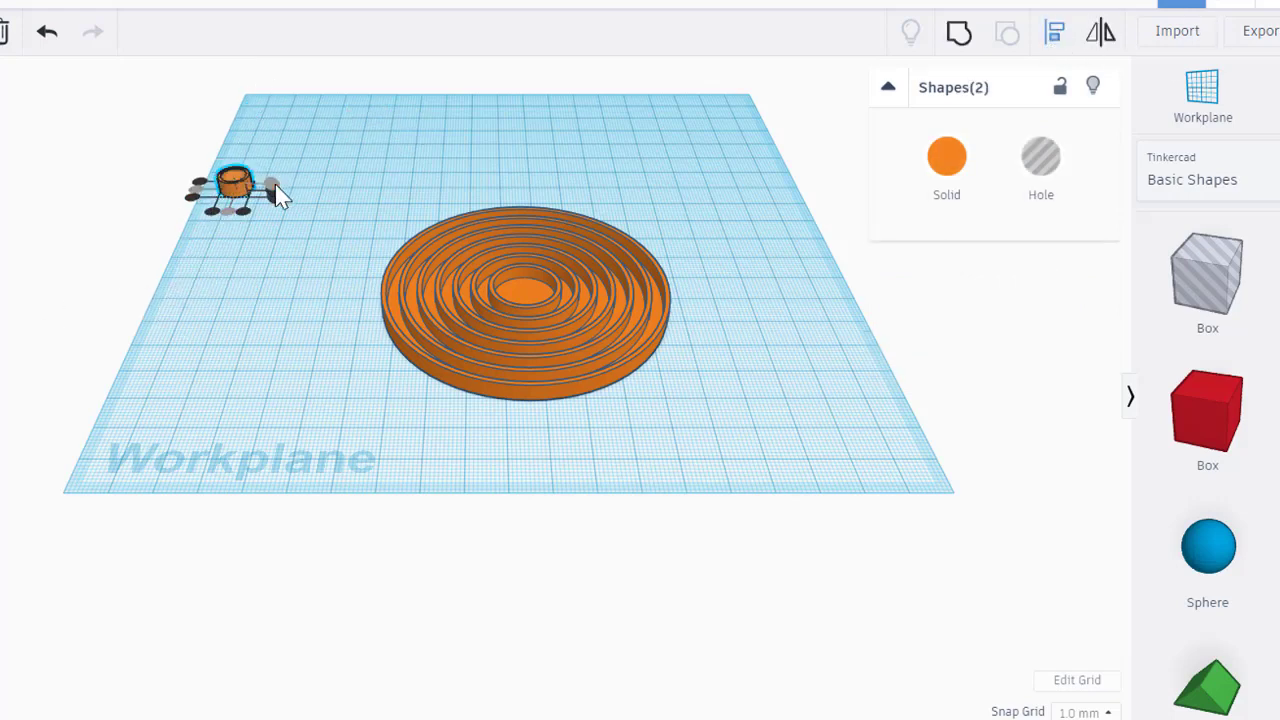
{"action": "left_click", "coordinate": [959, 34]}
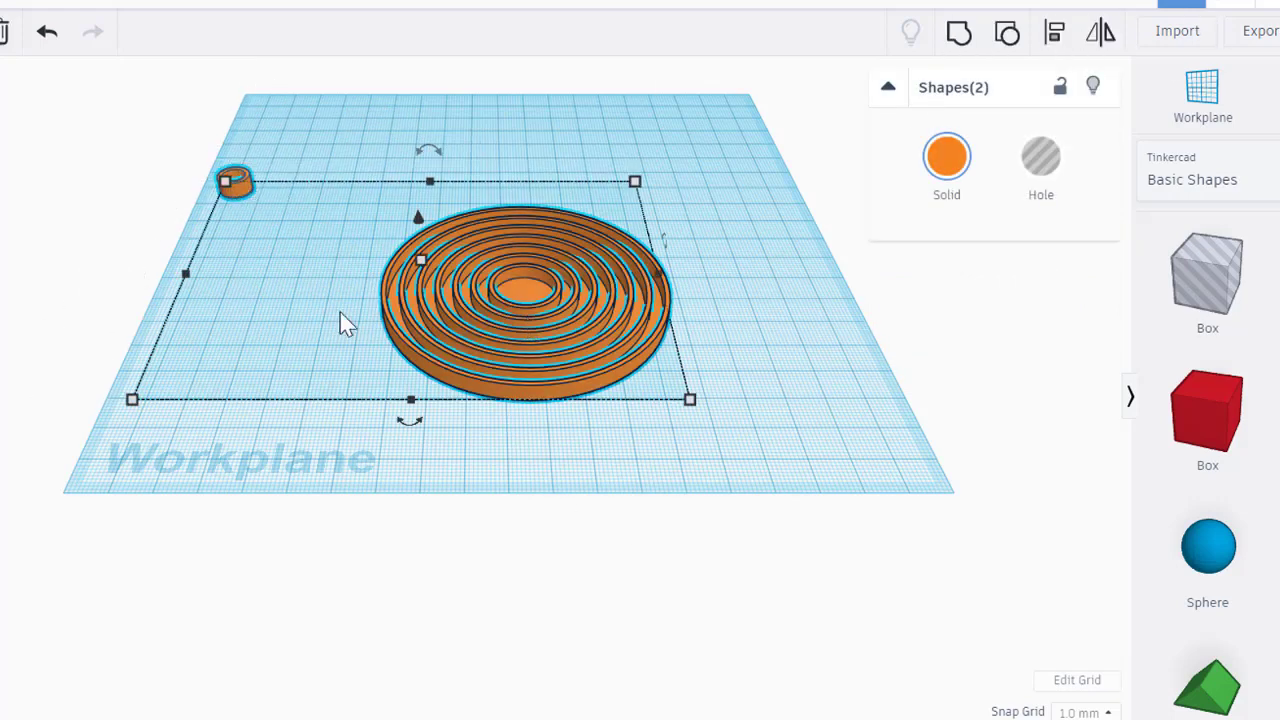
Group the 10 mm recessed disc concentrically with the larger rings and move the group to the workplane's front right.
{"action": "left_click", "coordinate": [1054, 31]}
{"action": "left_click", "coordinate": [412, 390]}
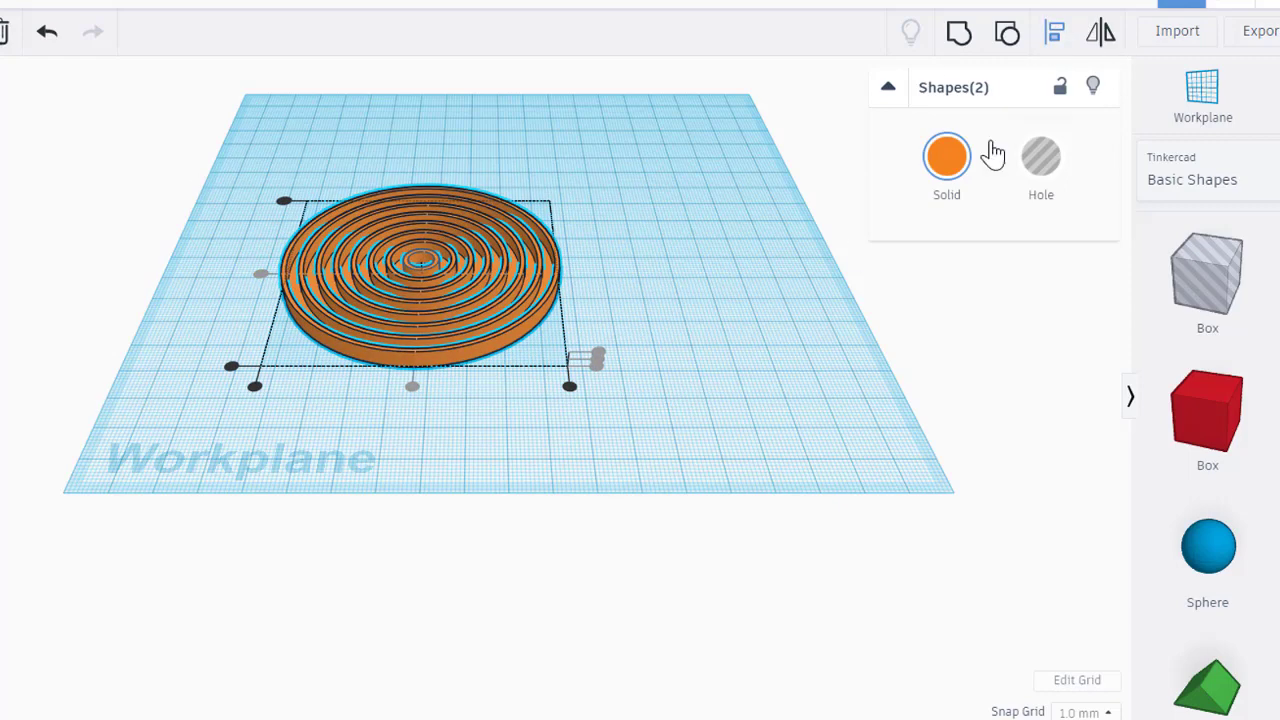
{"action": "left_click", "coordinate": [959, 34]}
{"action": "left_click_drag", "start_coordinate": [435, 320], "coordinate": [722, 410]}
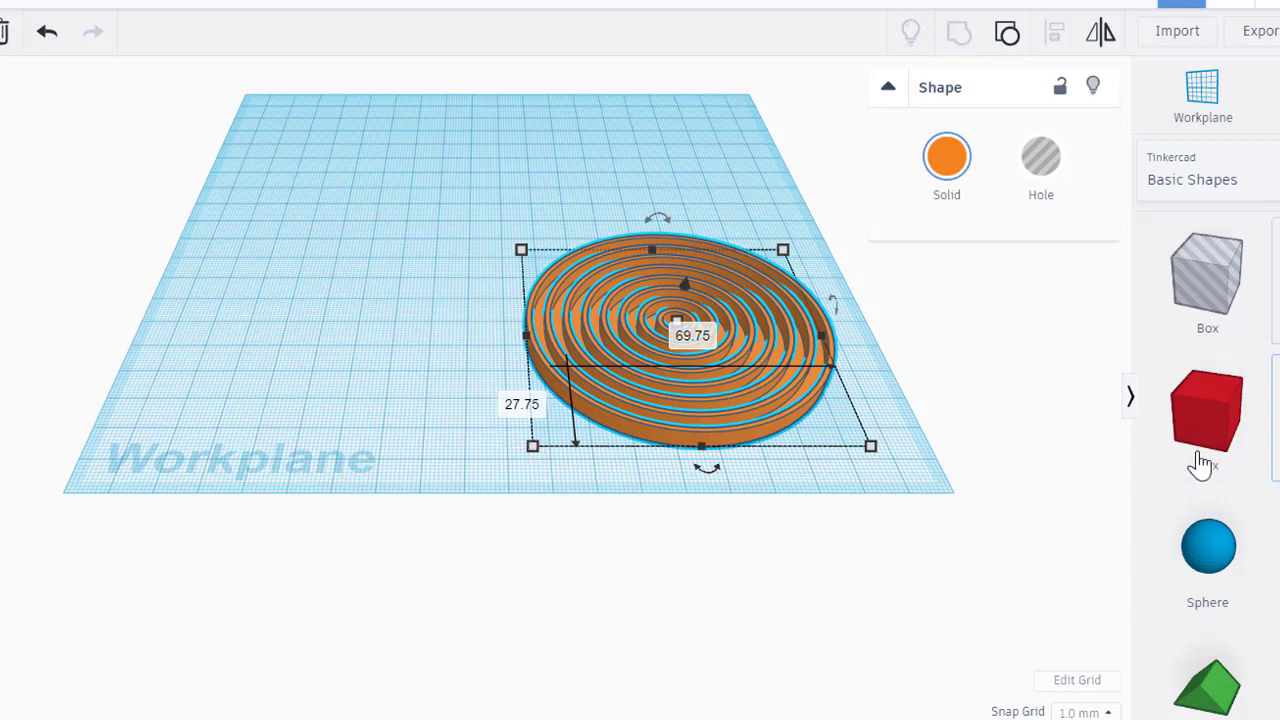
Add a solid red box beside the ring group and size it 80 mm by 80 mm.
{"action": "left_click_drag", "start_coordinate": [1218, 428], "coordinate": [265, 366]}
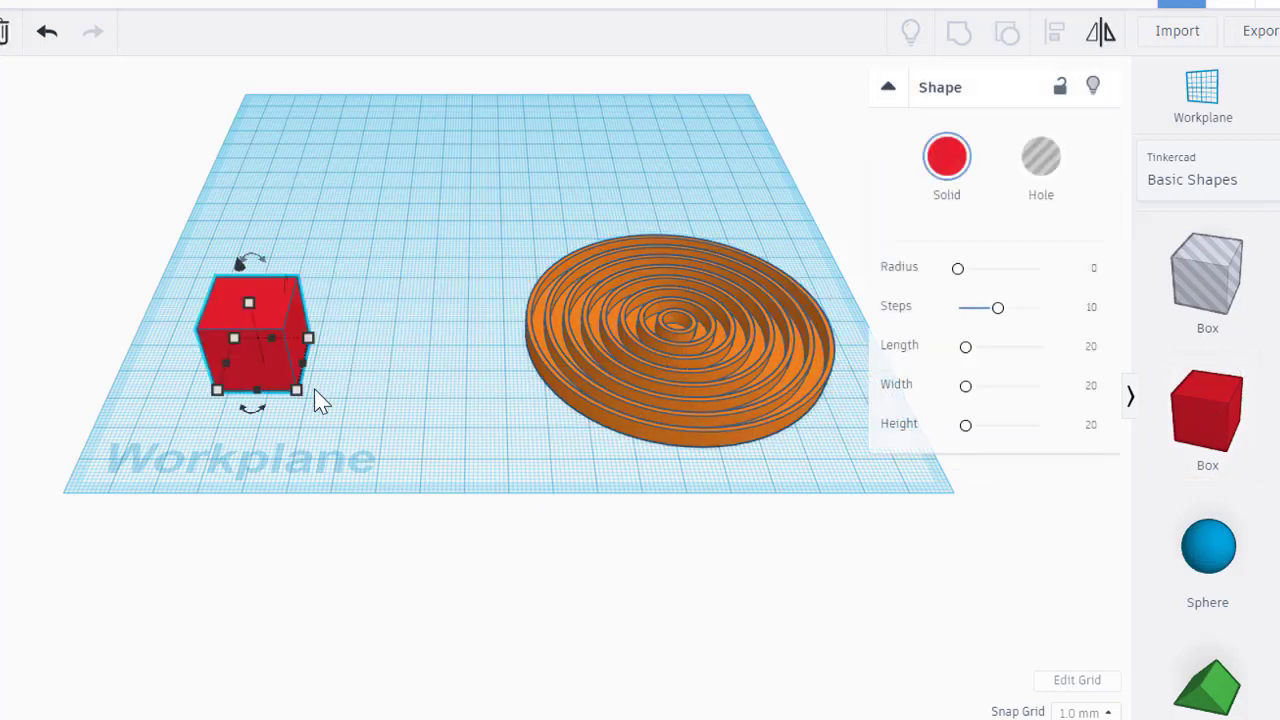
{"action": "key", "text": "Tab"}
{"action": "key", "text": "Tab"}
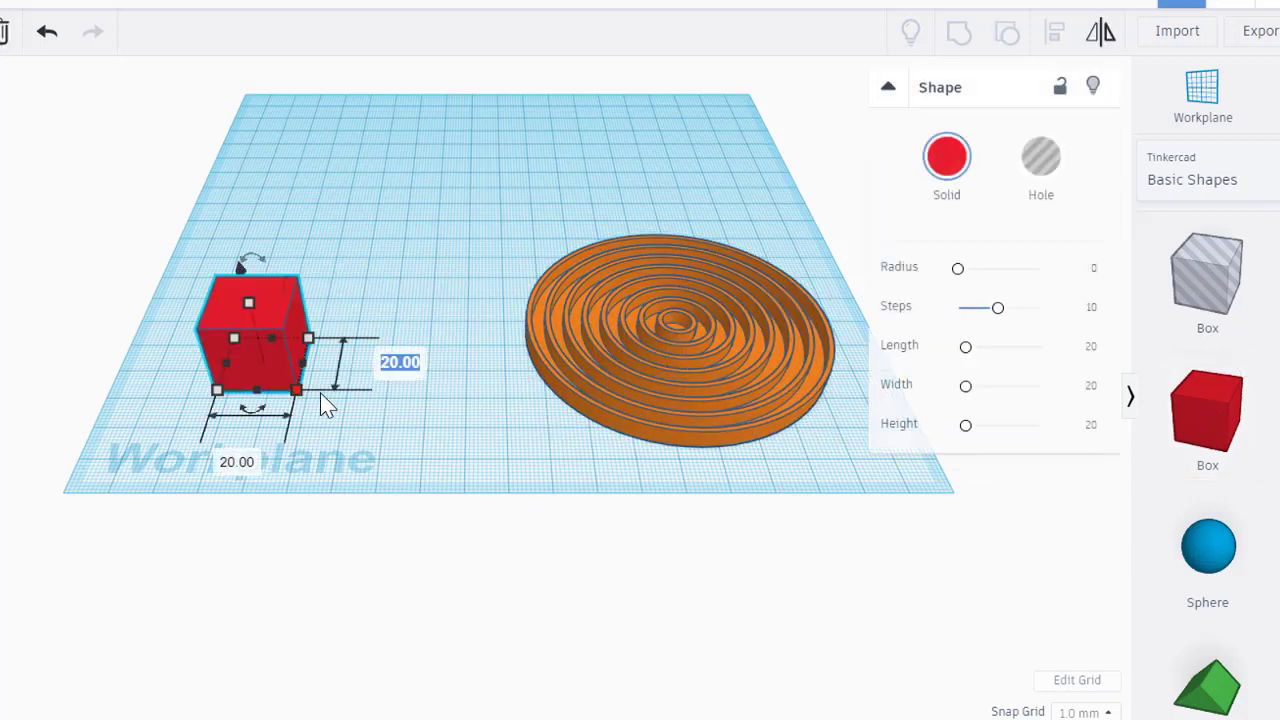
{"action": "type", "text": "80"}
{"action": "key", "text": "Tab"}
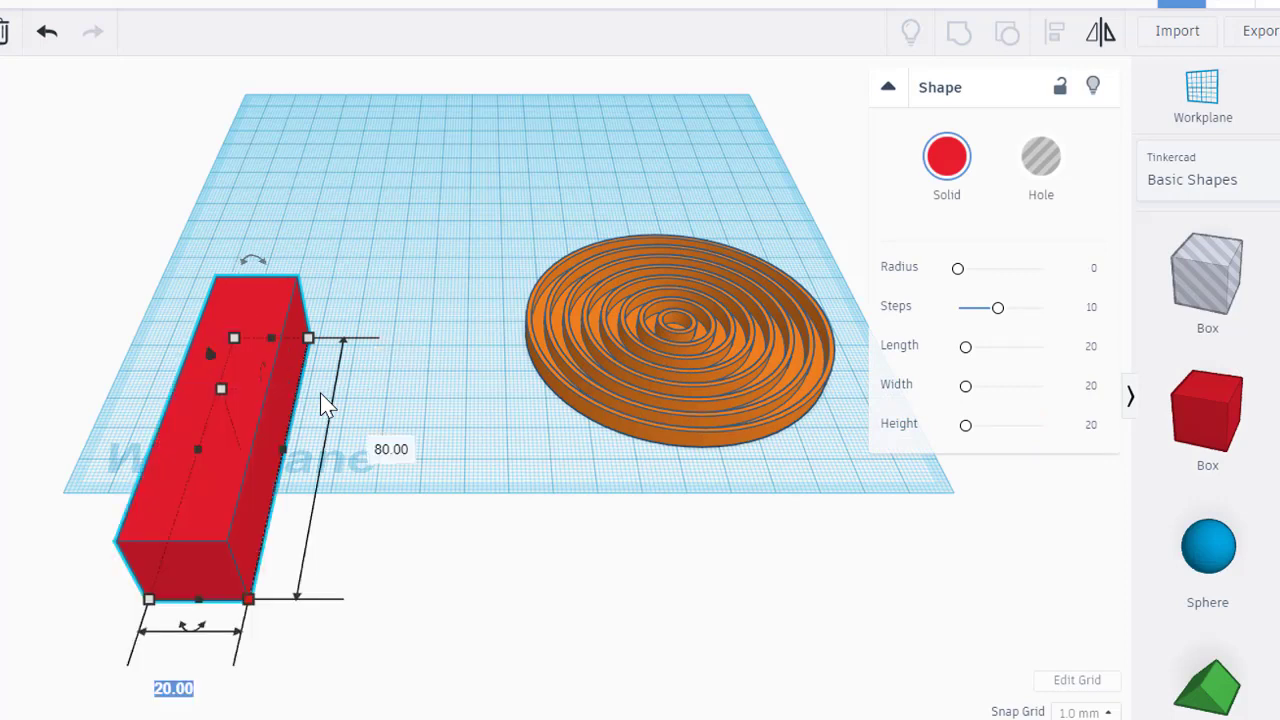
{"action": "type", "text": "80"}
{"action": "key", "text": "Return"}
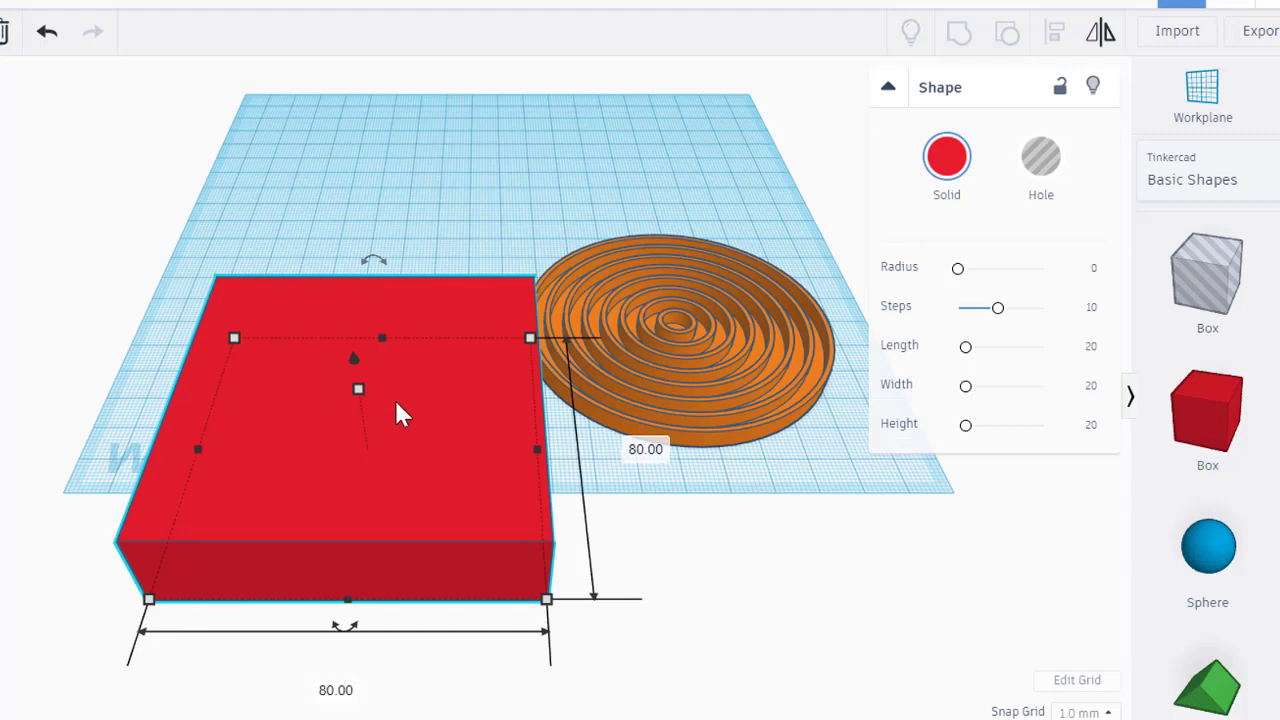
Set the red box's height to 5 mm and move the plate clear of the ring group.
{"action": "mouse_move", "coordinate": [358, 392]}
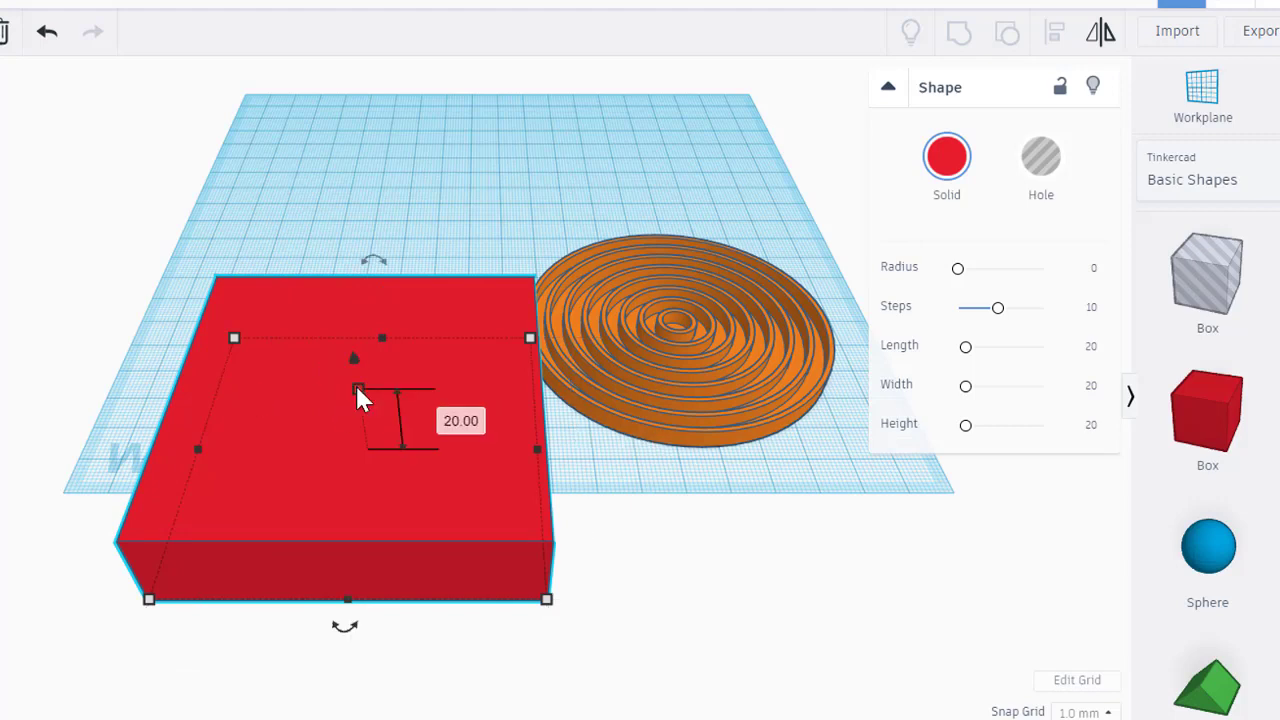
{"action": "left_click", "coordinate": [452, 424]}
{"action": "type", "text": "5"}
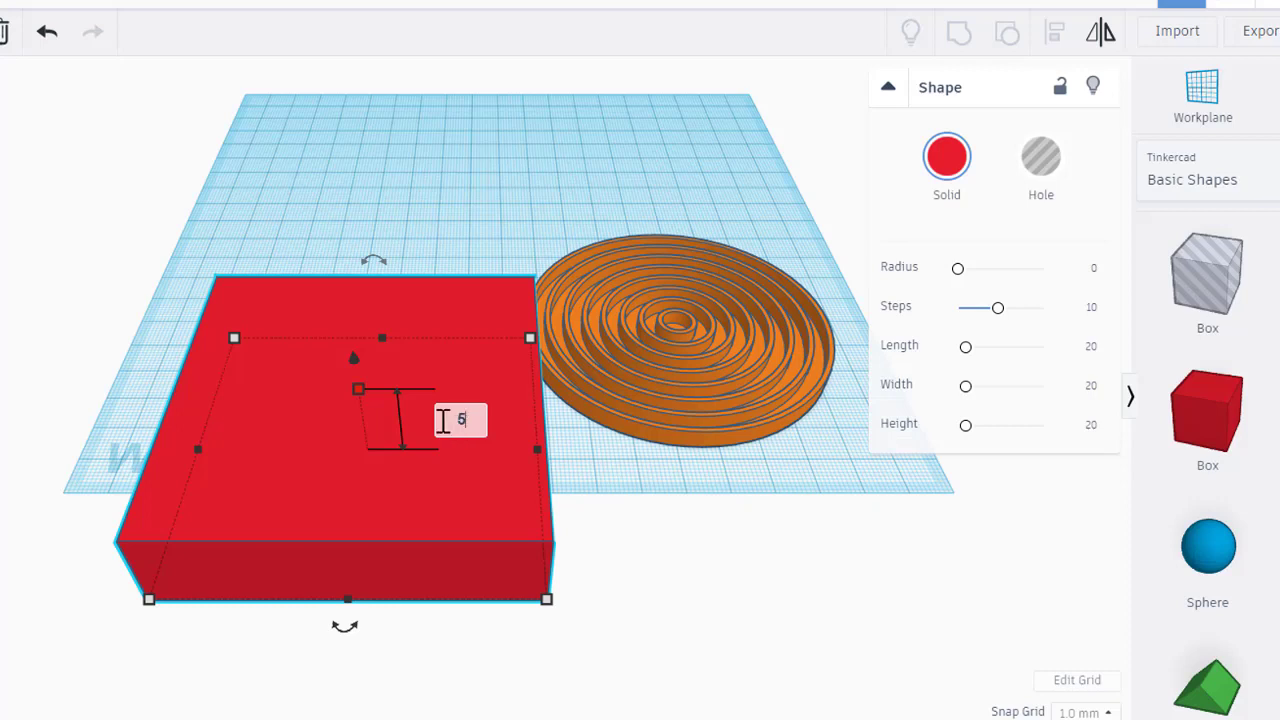
{"action": "key", "text": "Return"}
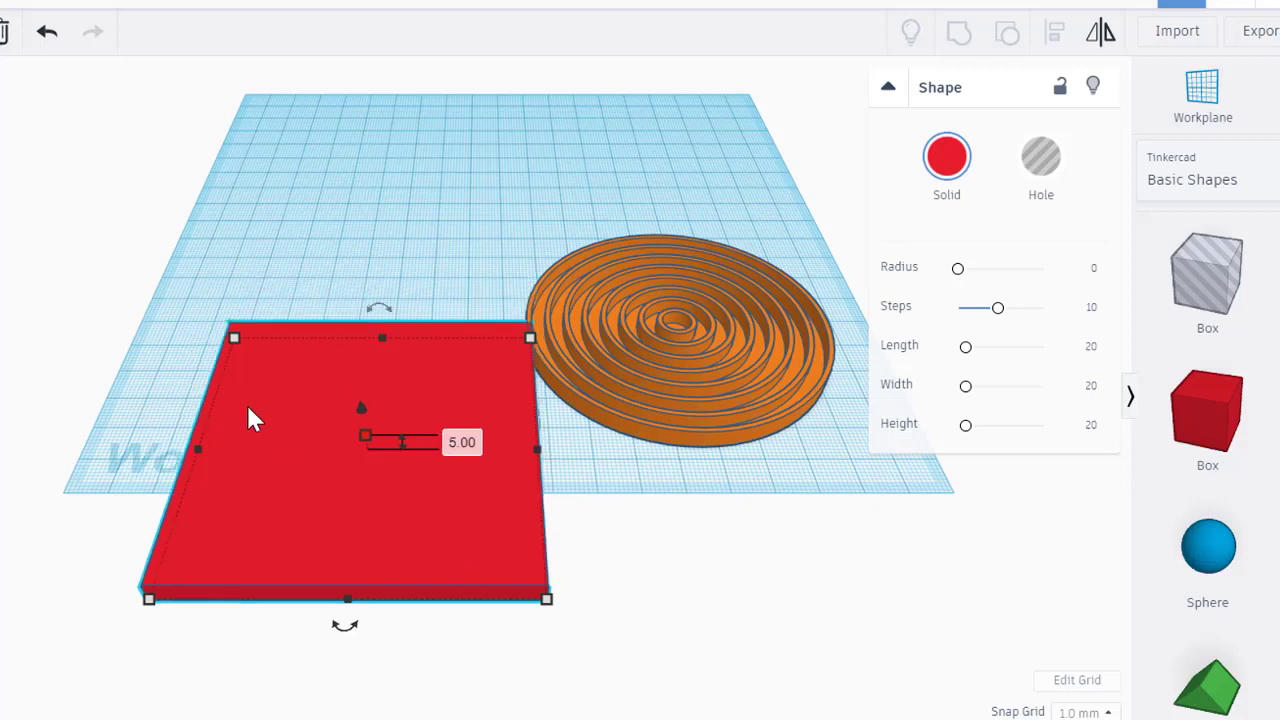
{"action": "left_click_drag", "start_coordinate": [253, 418], "coordinate": [246, 454]}
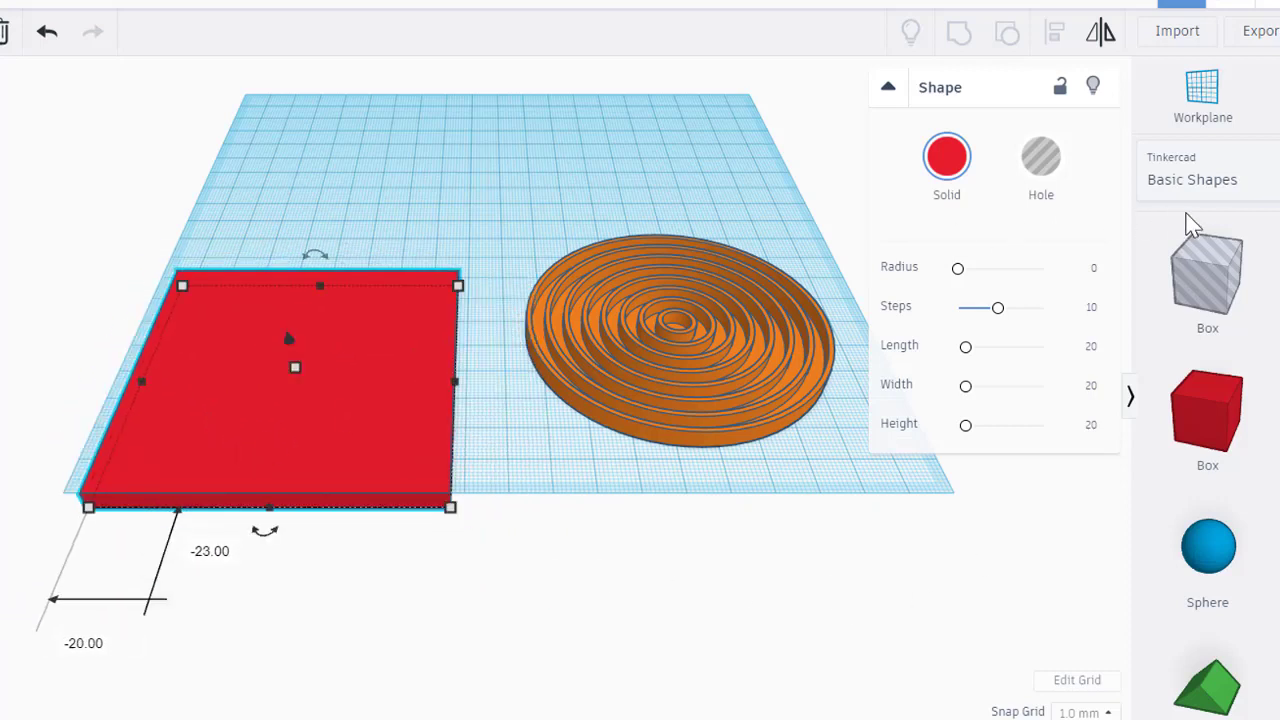
Add a hole box behind the red plate and size it 78 mm by 78 mm.
{"action": "left_click_drag", "start_coordinate": [1203, 278], "coordinate": [318, 180]}
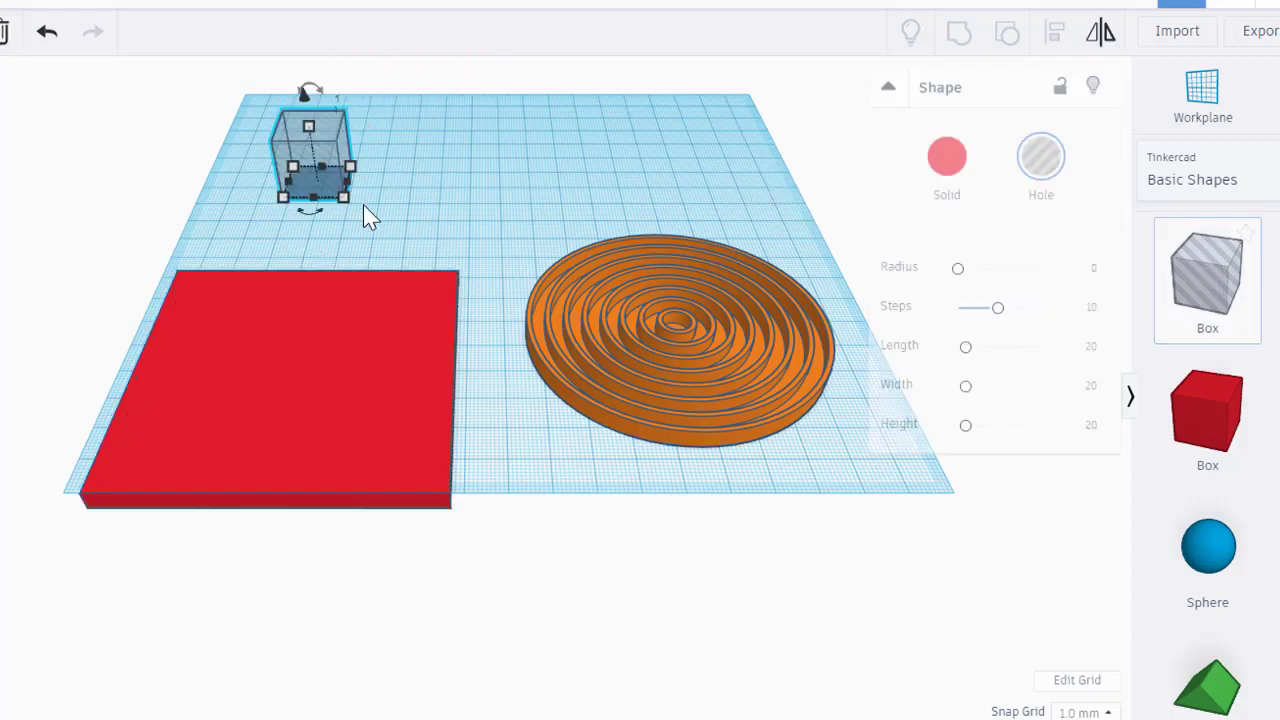
{"action": "mouse_move", "coordinate": [344, 200]}
{"action": "left_click", "coordinate": [445, 181]}
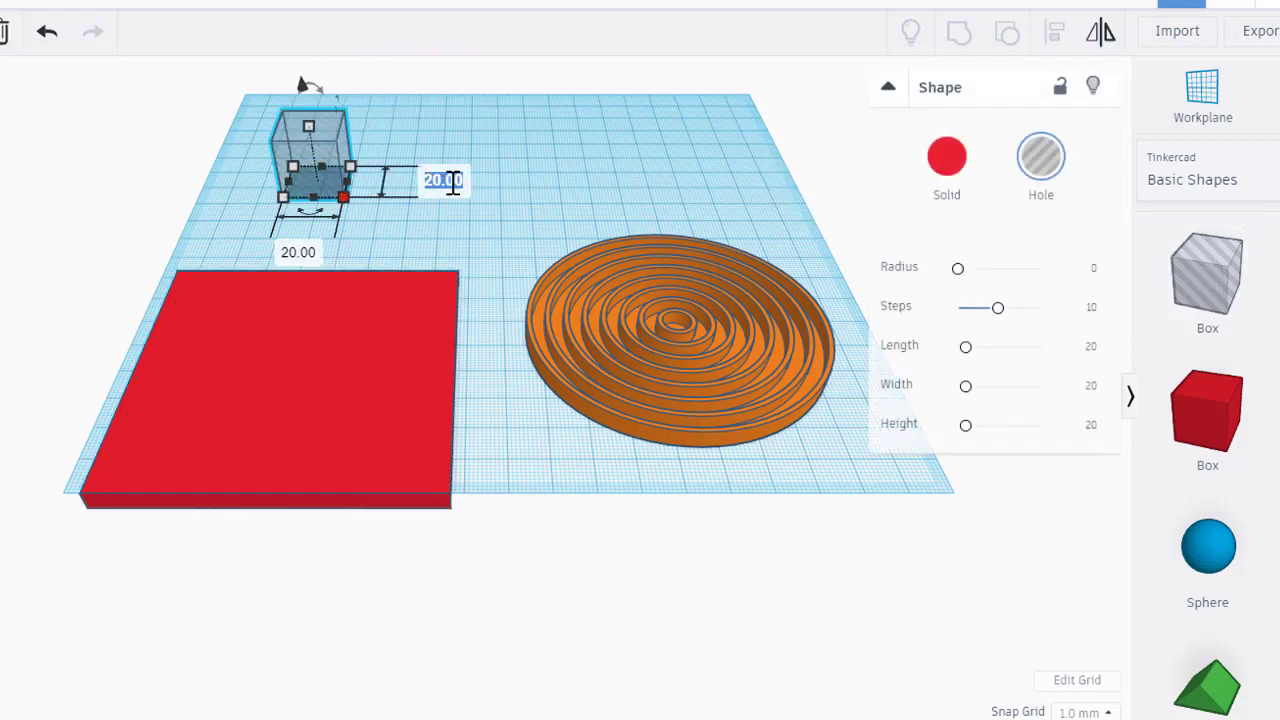
{"action": "type", "text": "78"}
{"action": "key", "text": "Tab"}
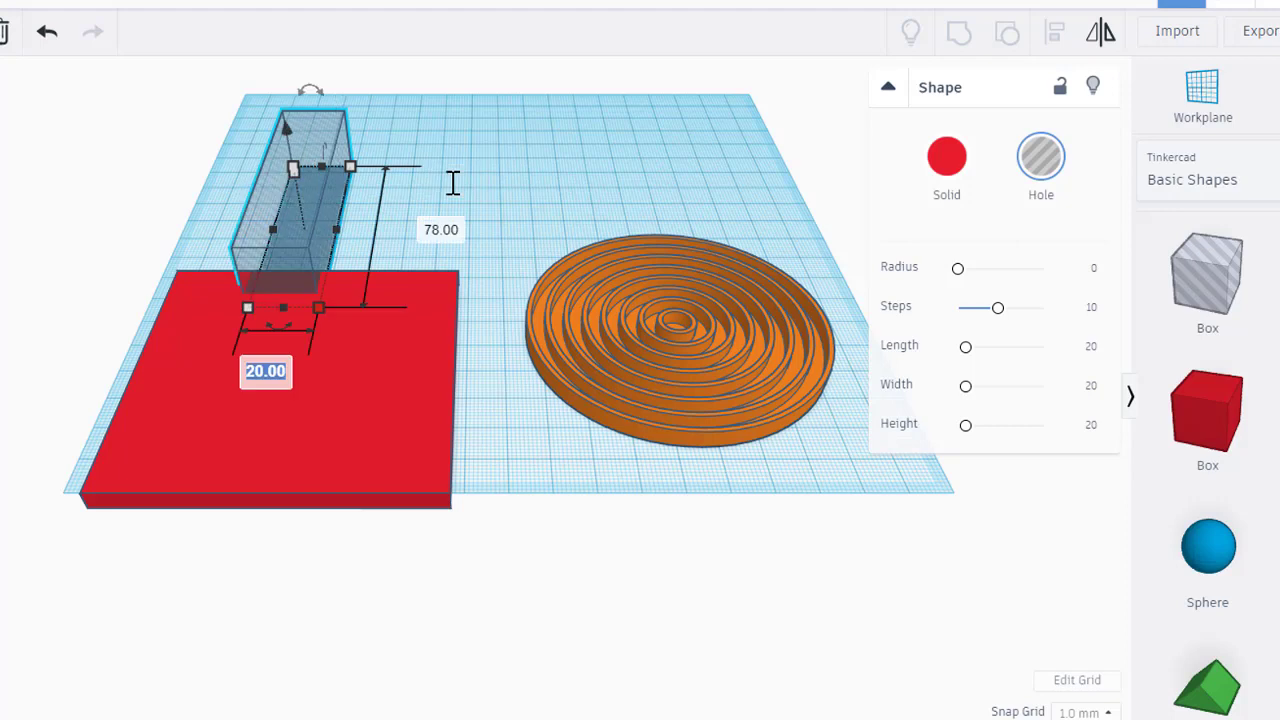
{"action": "type", "text": "78"}
{"action": "key", "text": "Tab"}
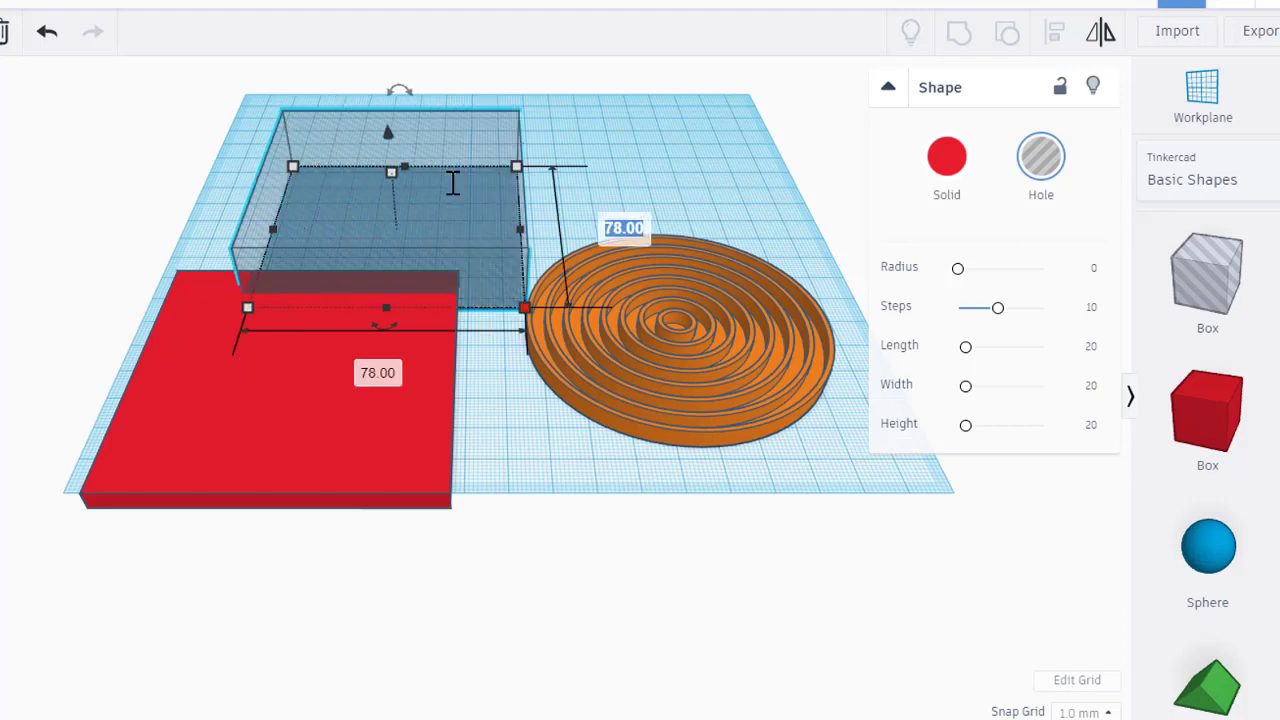
Set the 78 mm square hole box's height to 4 mm.
{"action": "left_click", "coordinate": [394, 171]}
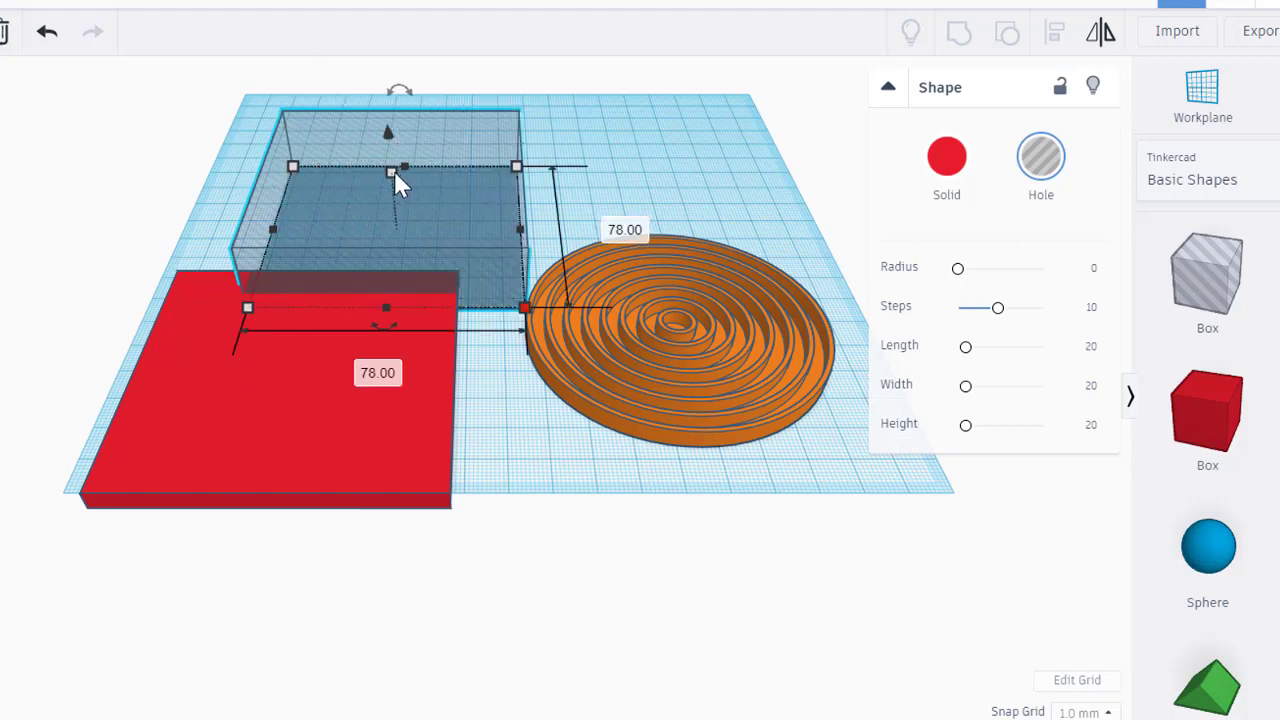
{"action": "left_click", "coordinate": [490, 201]}
{"action": "type", "text": "4"}
{"action": "key", "text": "Return"}
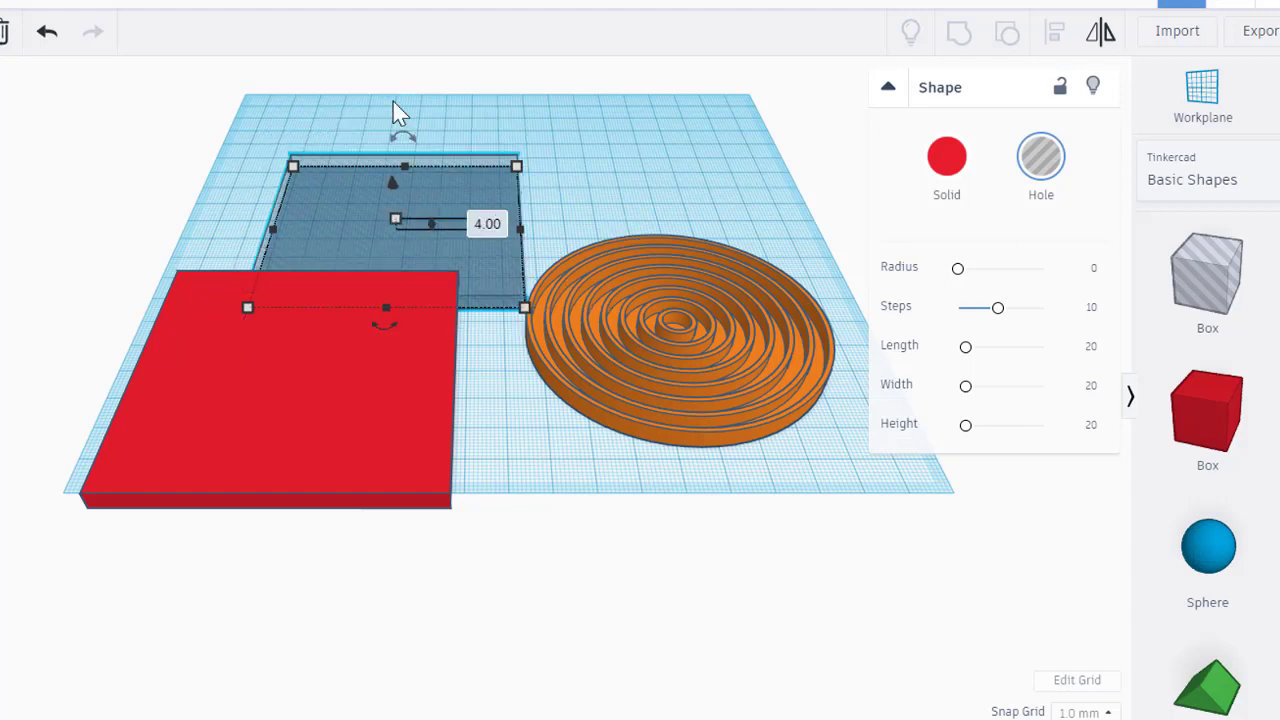
Align the red plate and the hole box on one centre with flush tops, and group them into a shallow square tray.
{"action": "left_click", "coordinate": [304, 421], "text": "shift"}
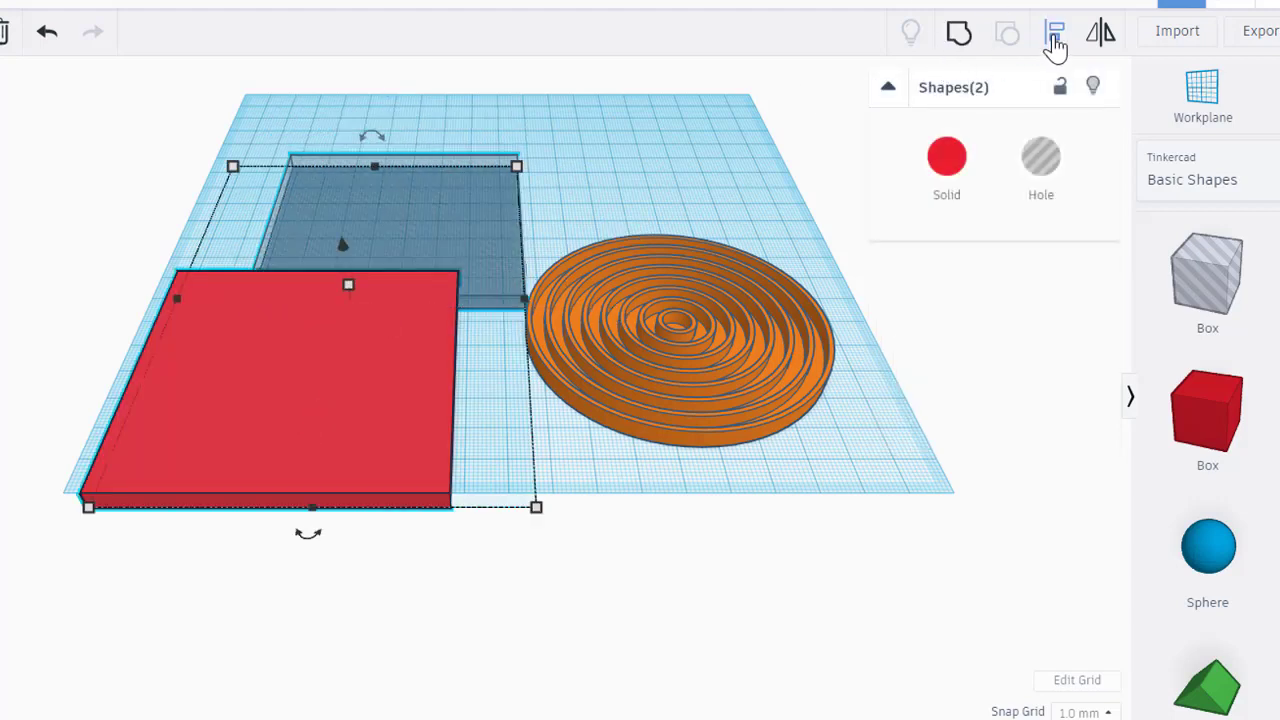
{"action": "left_click", "coordinate": [1054, 32]}
{"action": "left_click", "coordinate": [307, 537]}
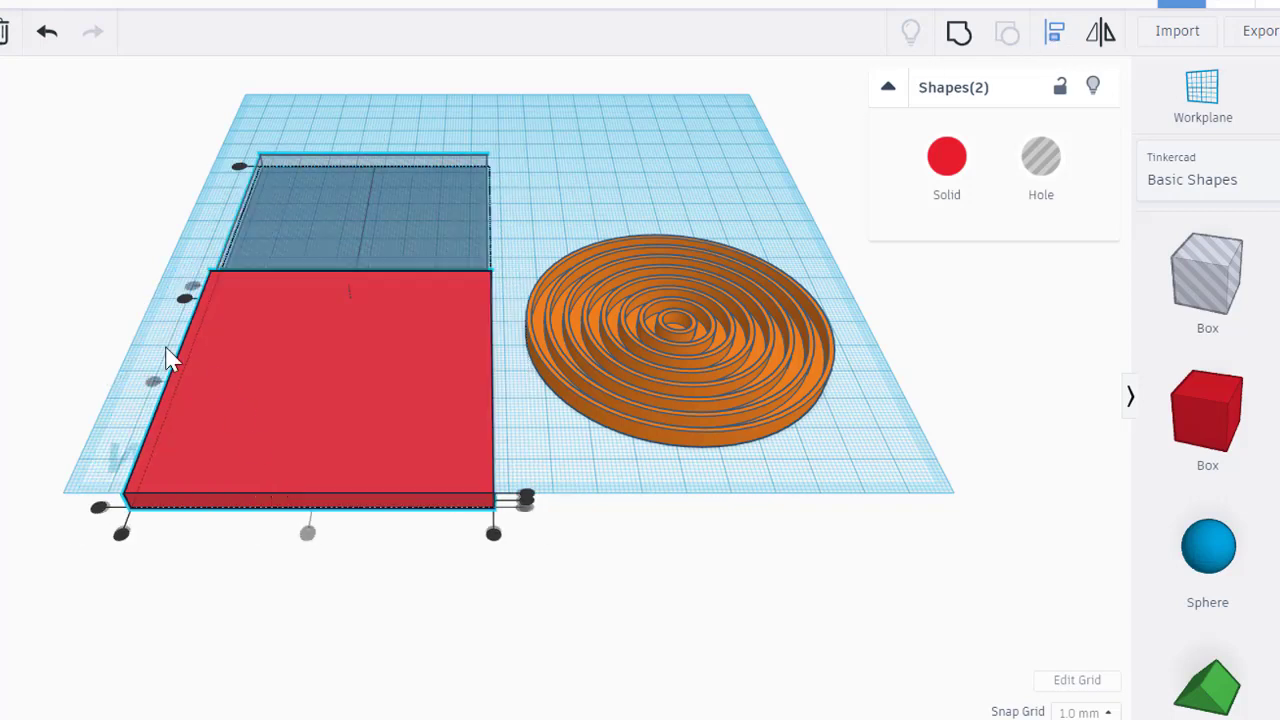
{"action": "left_click", "coordinate": [184, 301]}
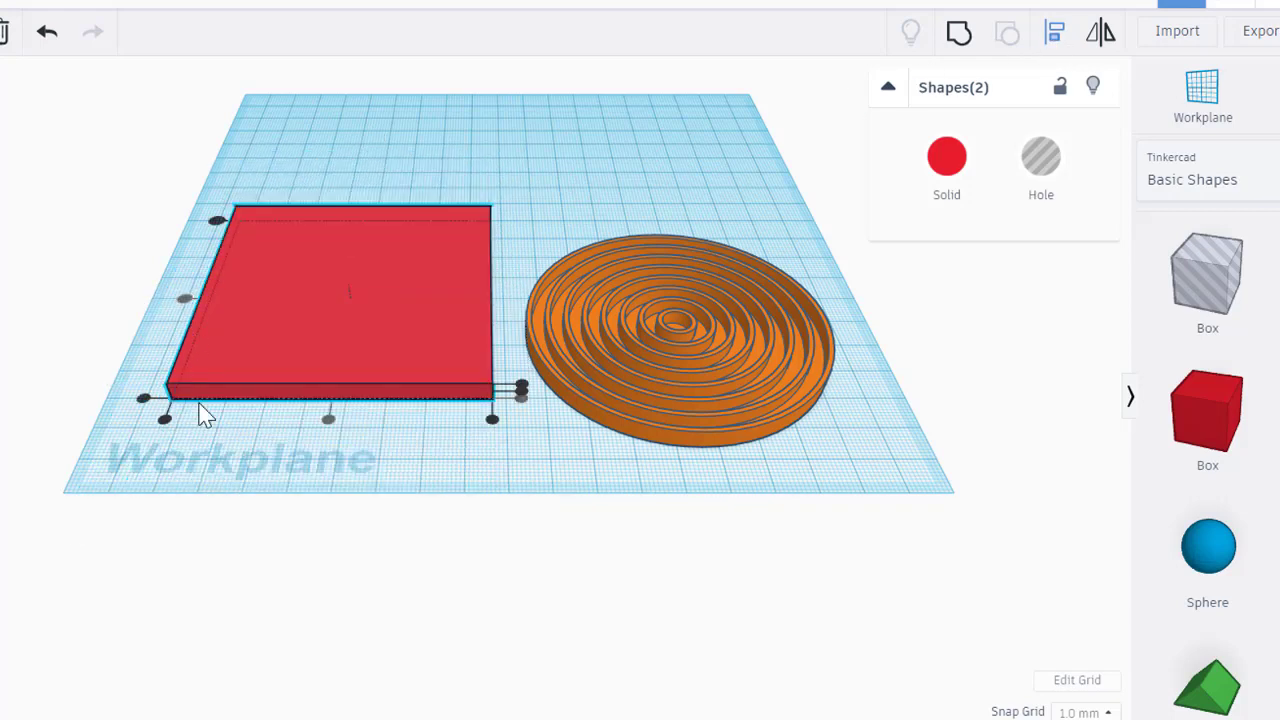
{"action": "left_click", "coordinate": [522, 395]}
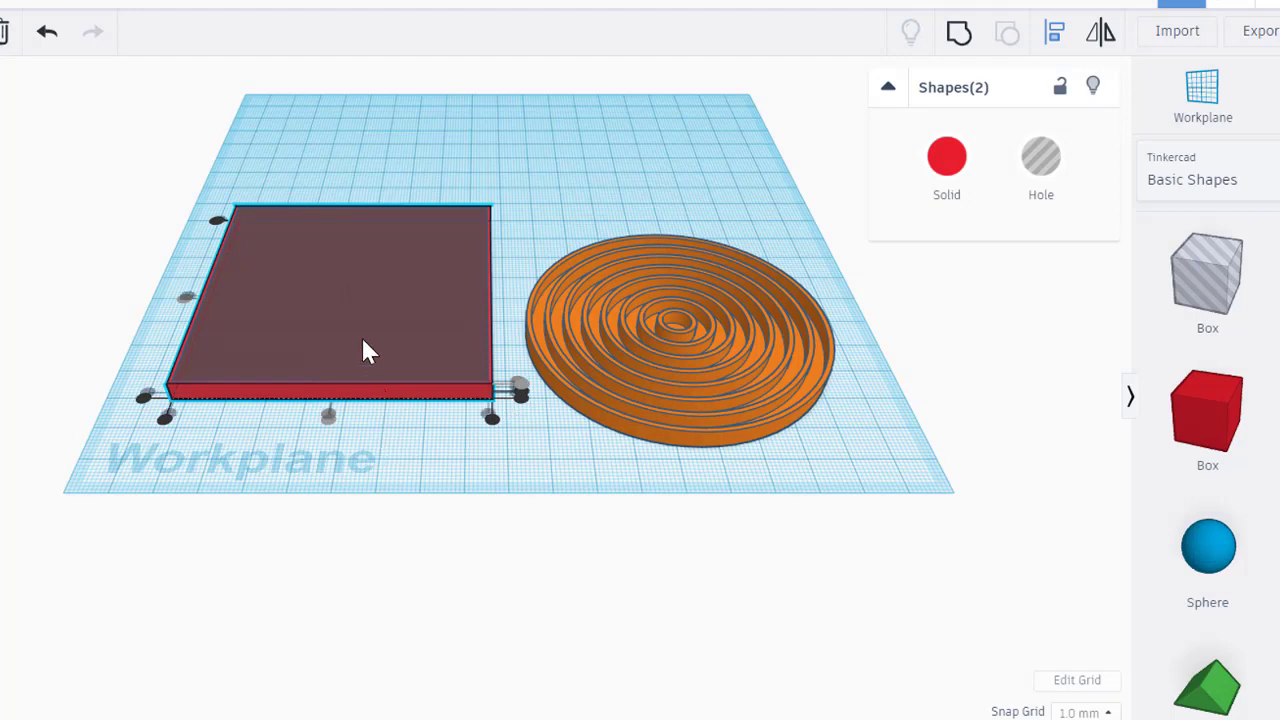
{"action": "left_click", "coordinate": [962, 36]}
{"action": "left_click", "coordinate": [865, 103]}
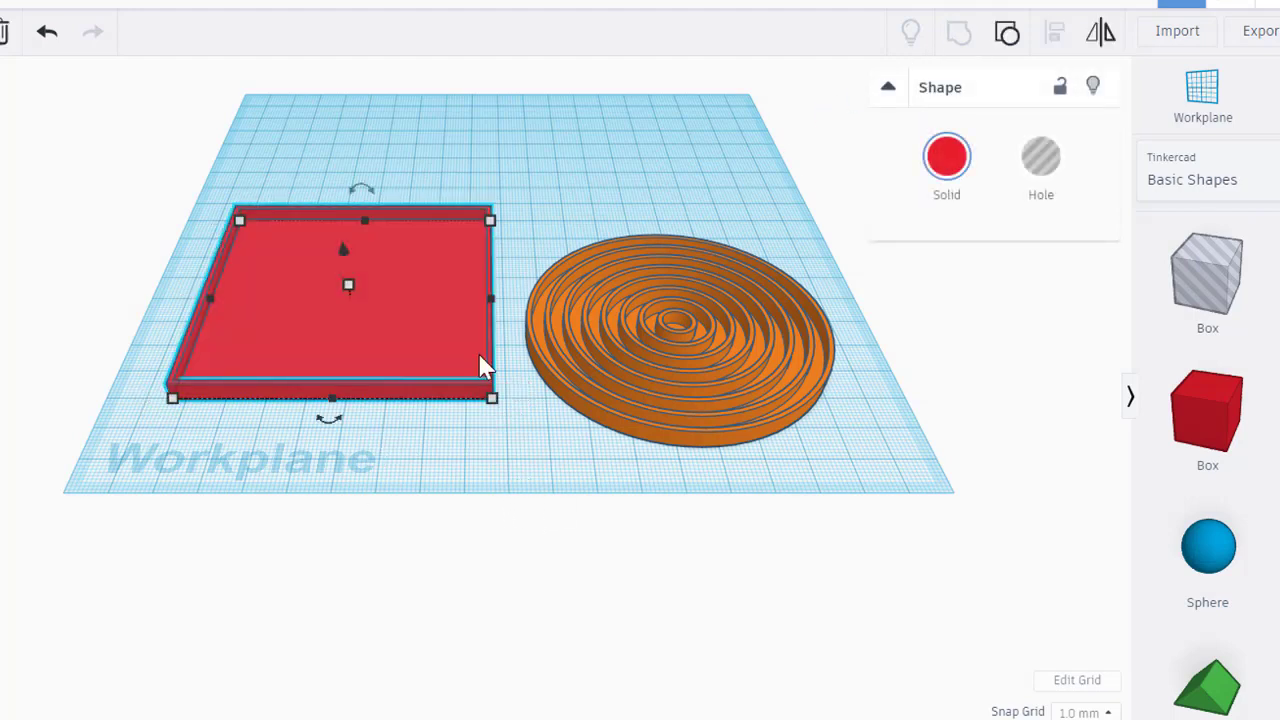
Centre the concentric ring group inside the red square tray along both horizontal axes and group them into one shape.
{"action": "left_click", "coordinate": [681, 319], "text": "shift"}
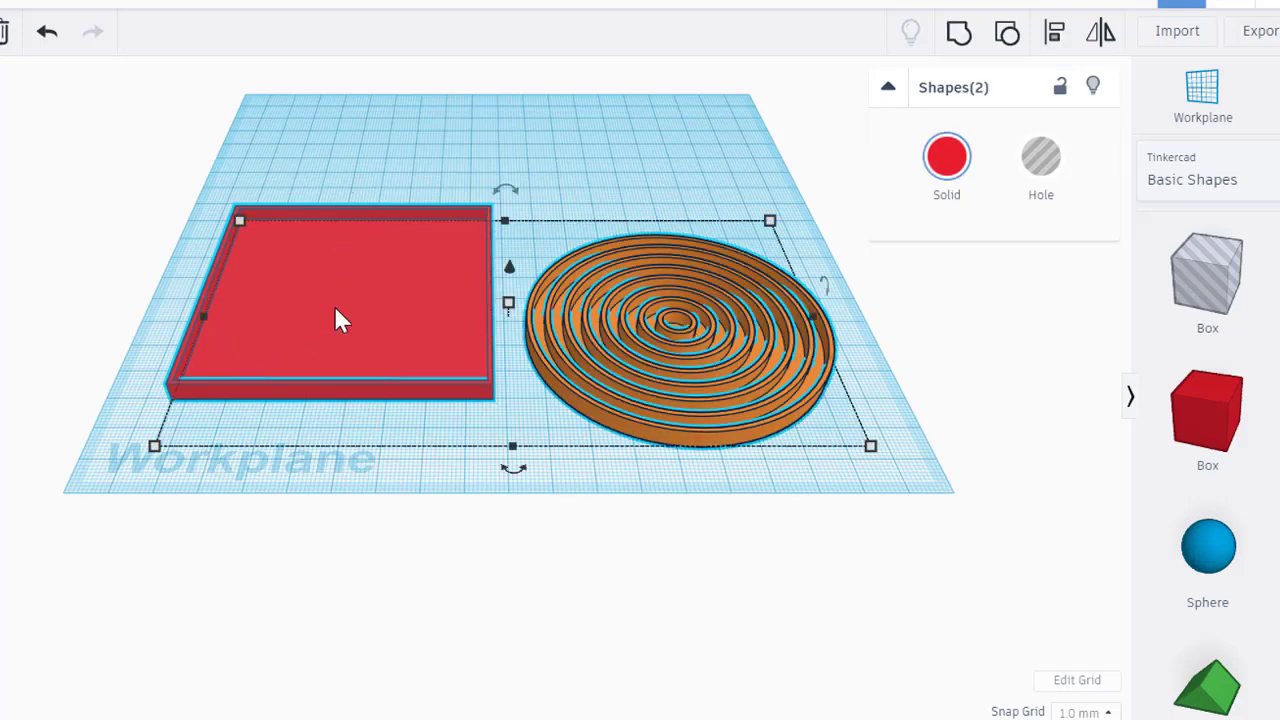
{"action": "left_click", "coordinate": [1054, 32]}
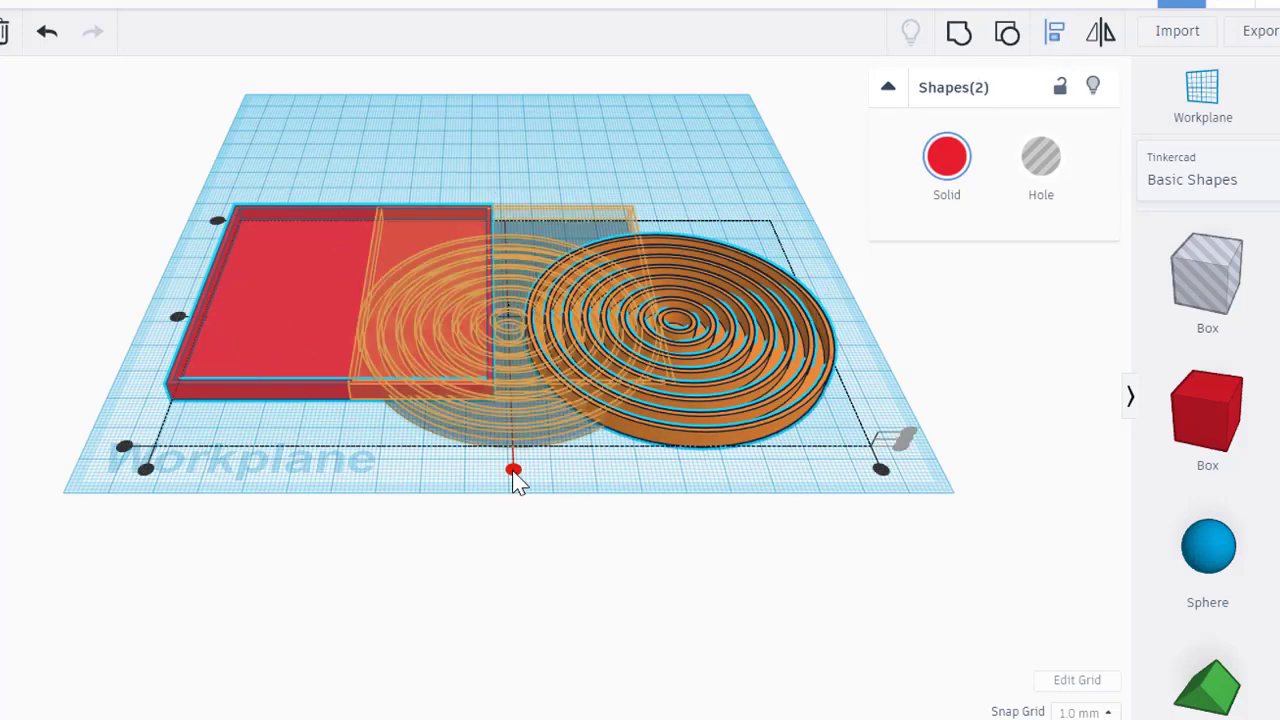
{"action": "left_click", "coordinate": [513, 471]}
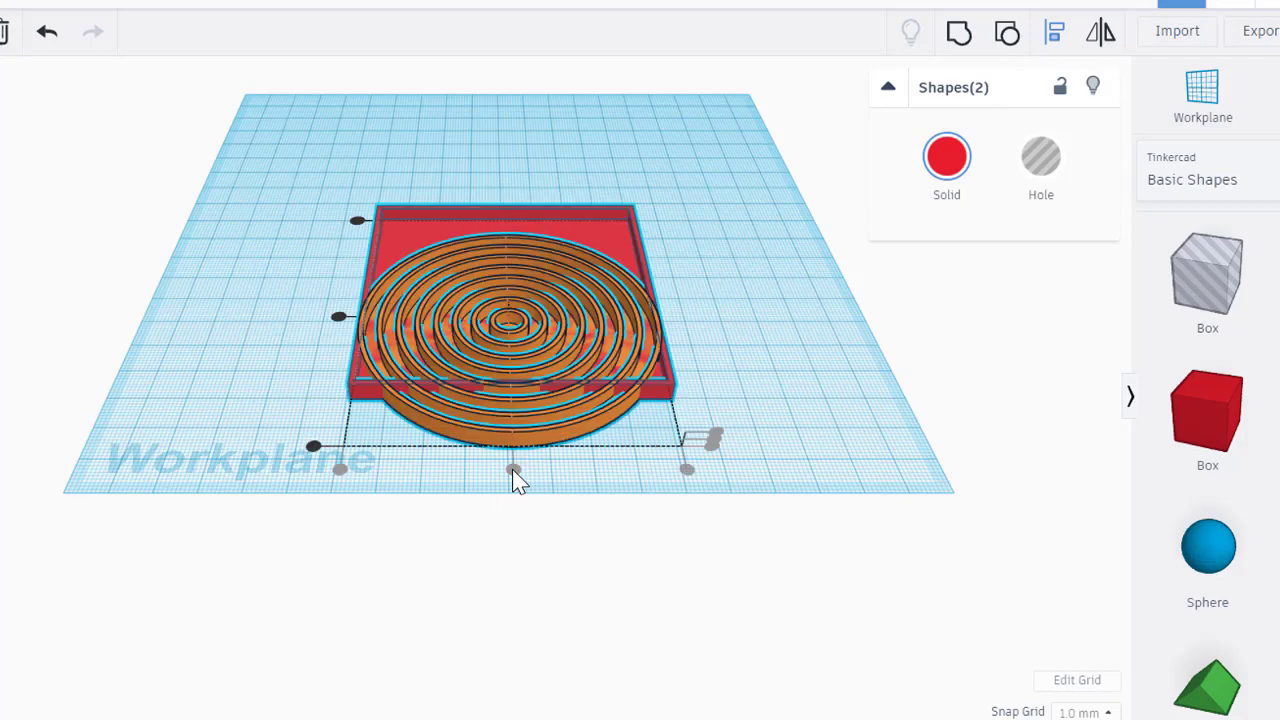
{"action": "left_click", "coordinate": [338, 318]}
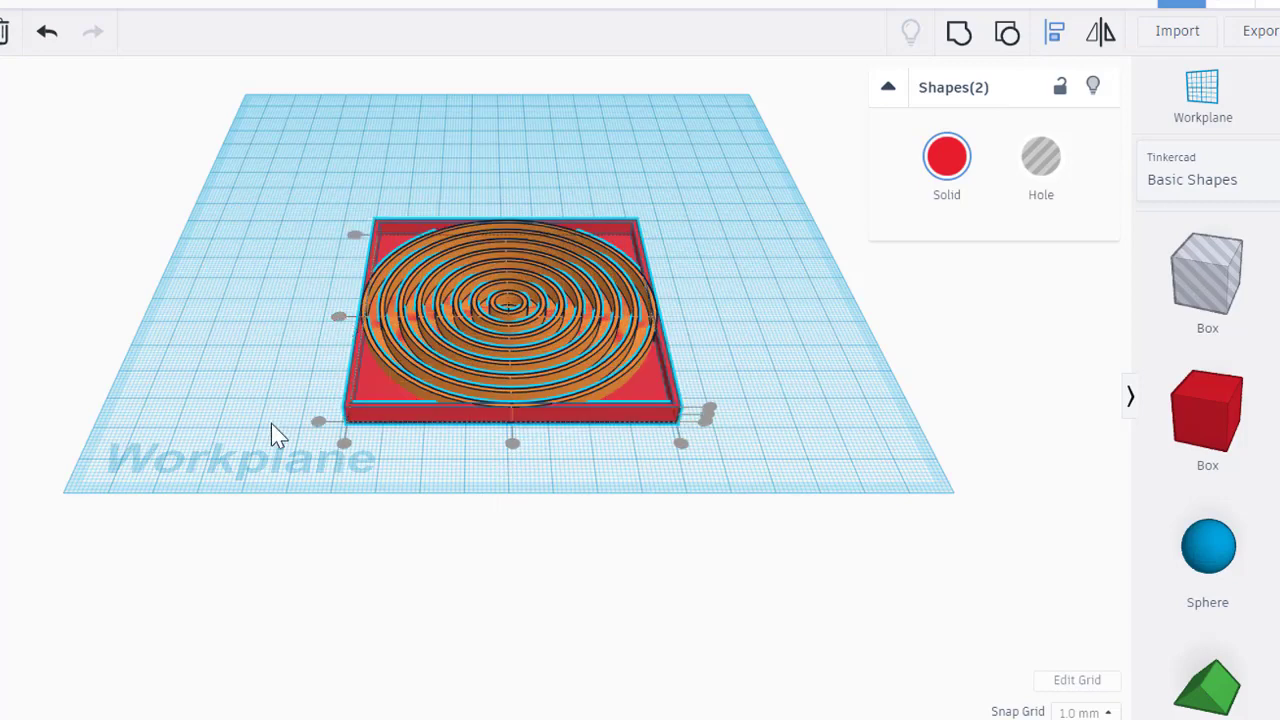
{"action": "left_click", "coordinate": [948, 37]}
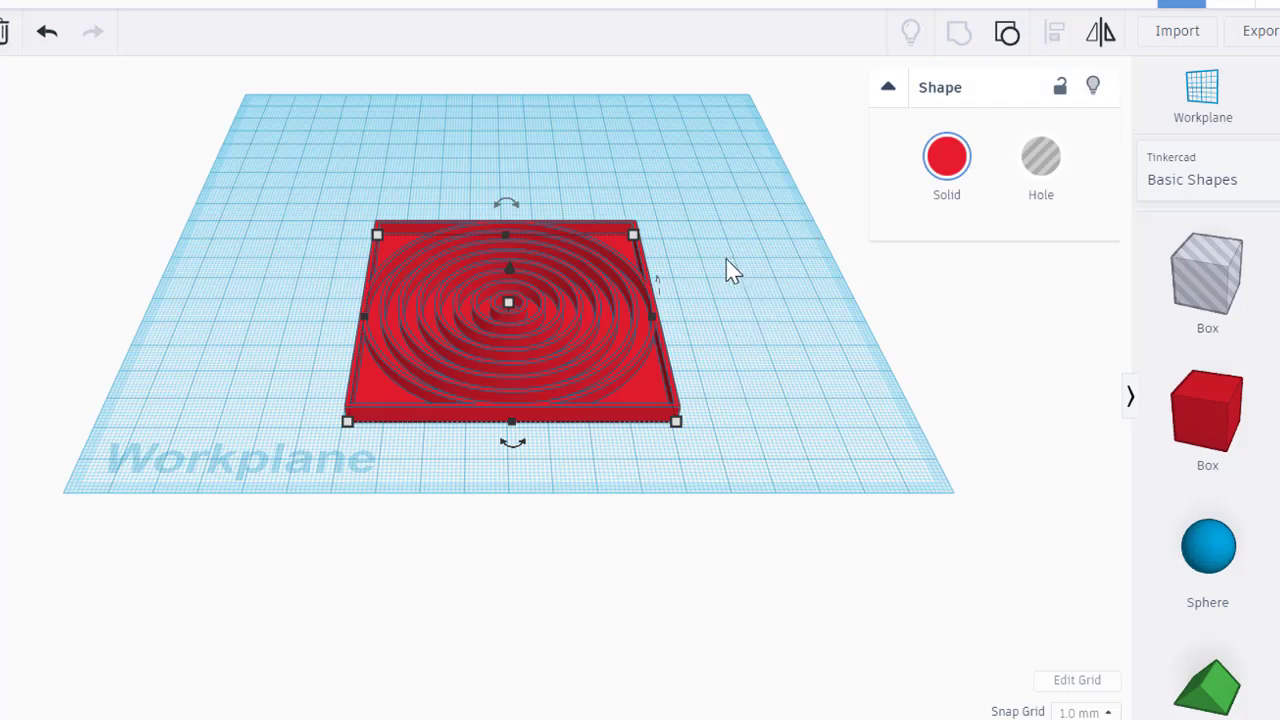
Add a hole box beside the red tray and size its footprint to 4 mm by 4 mm.
{"action": "middle_click_drag", "start_coordinate": [726, 259], "coordinate": [695, 228]}
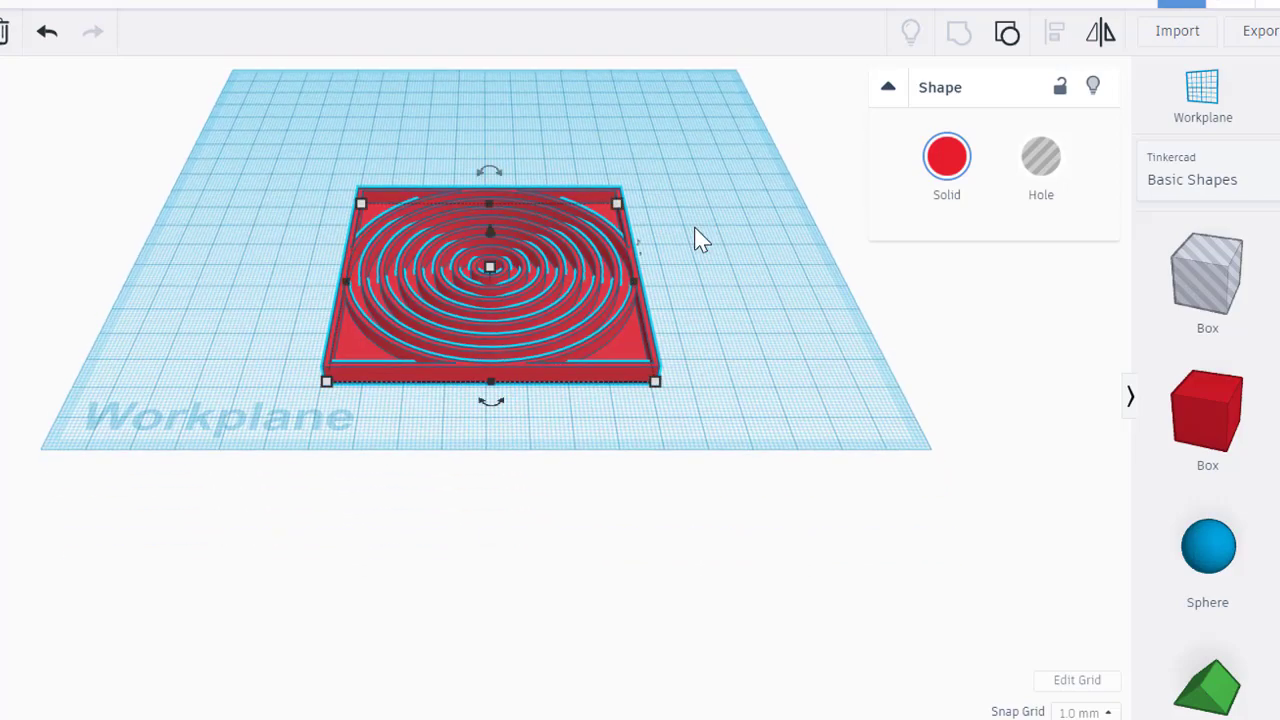
{"action": "right_click_drag", "start_coordinate": [699, 228], "coordinate": [705, 284]}
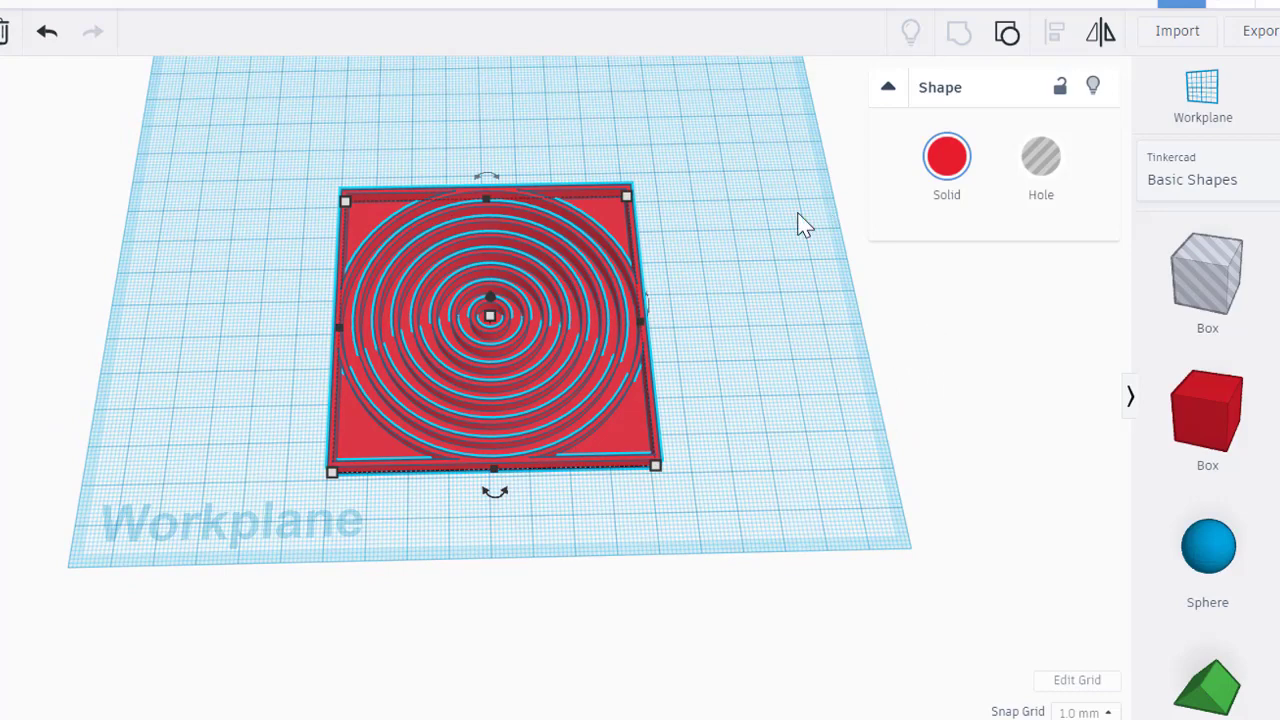
{"action": "left_click_drag", "start_coordinate": [1243, 287], "coordinate": [747, 324]}
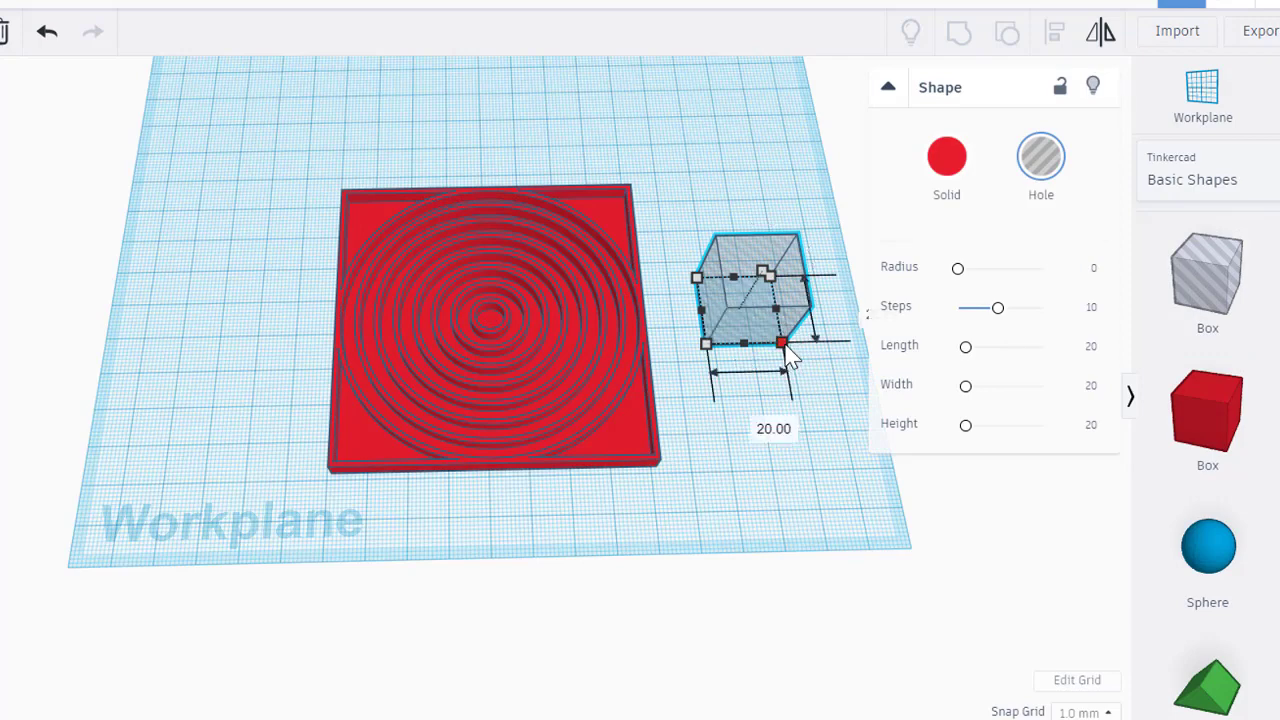
{"action": "left_click", "coordinate": [855, 305]}
{"action": "type", "text": "4"}
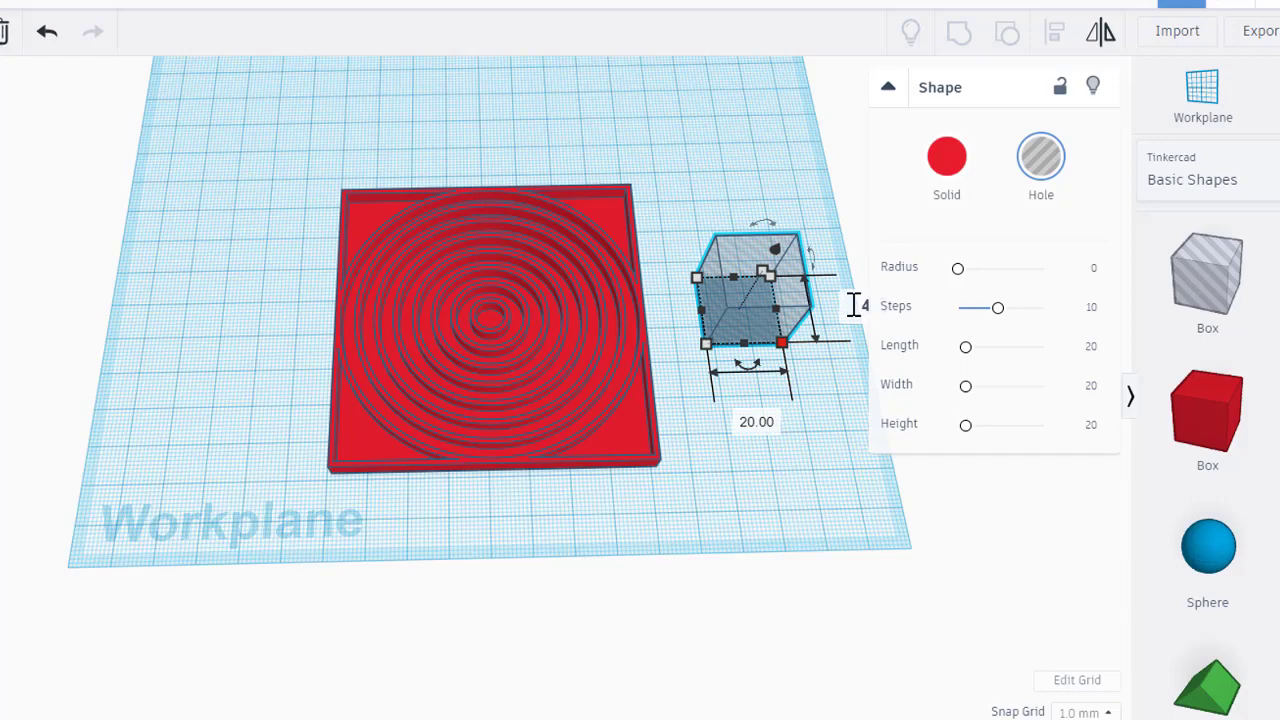
{"action": "key", "text": "Tab"}
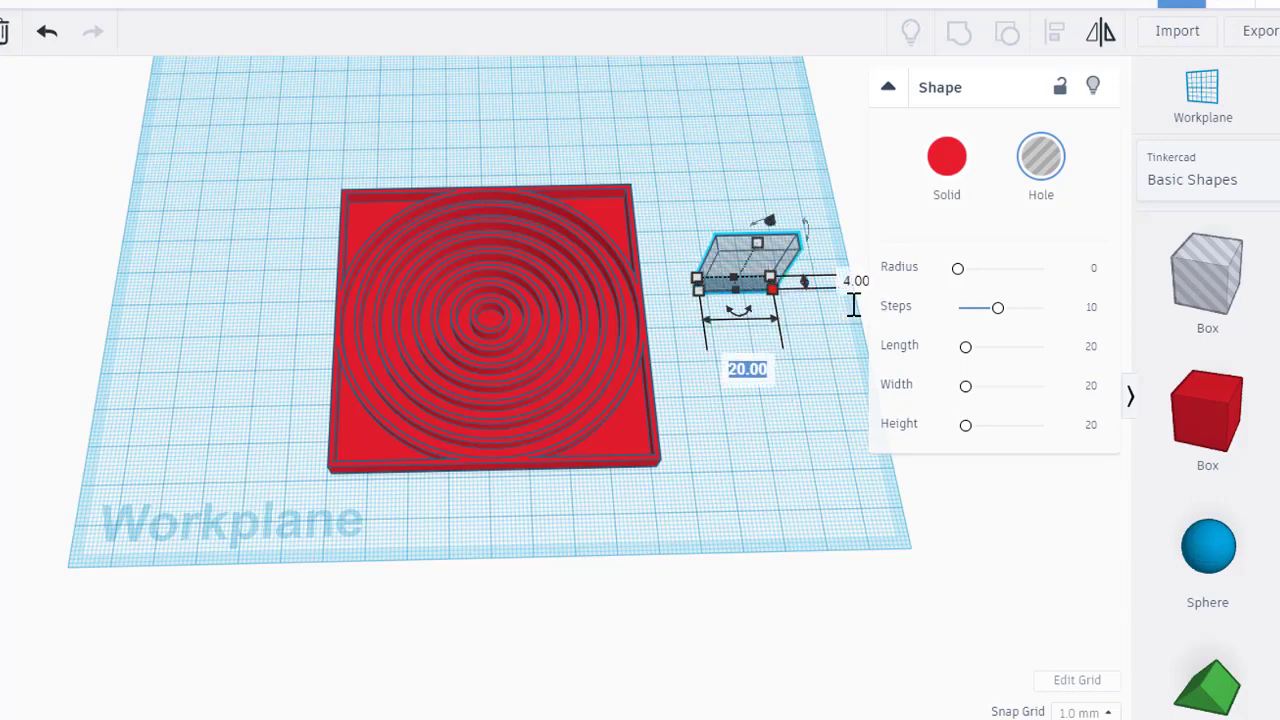
{"action": "type", "text": "4"}
{"action": "key", "text": "Return"}
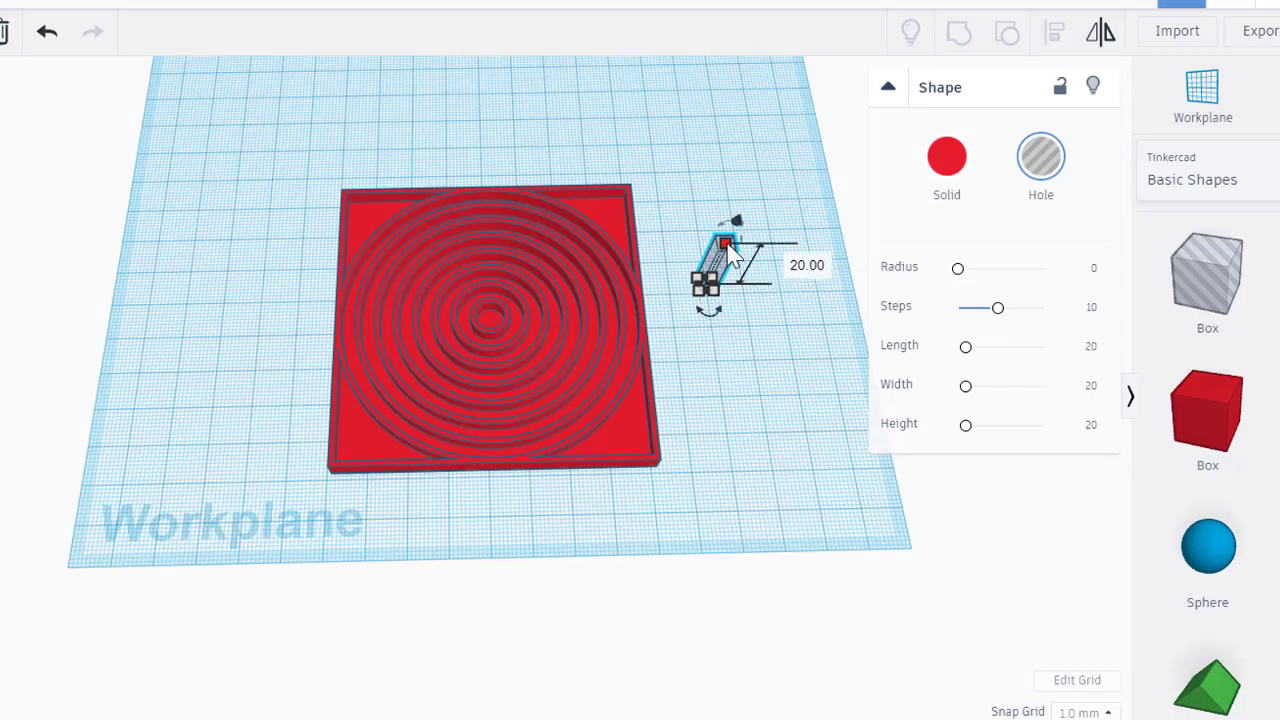
Set the small hole box's height to 6 mm.
{"action": "key", "text": "f"}
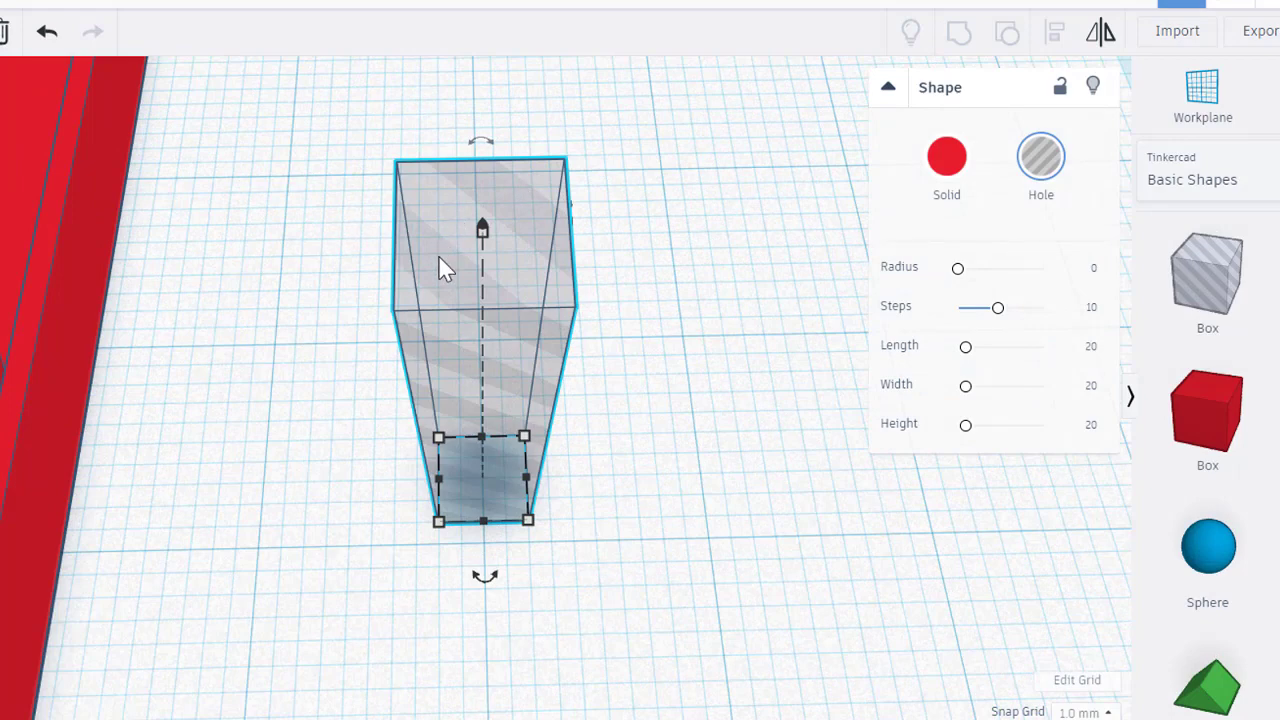
{"action": "key", "text": "Tab"}
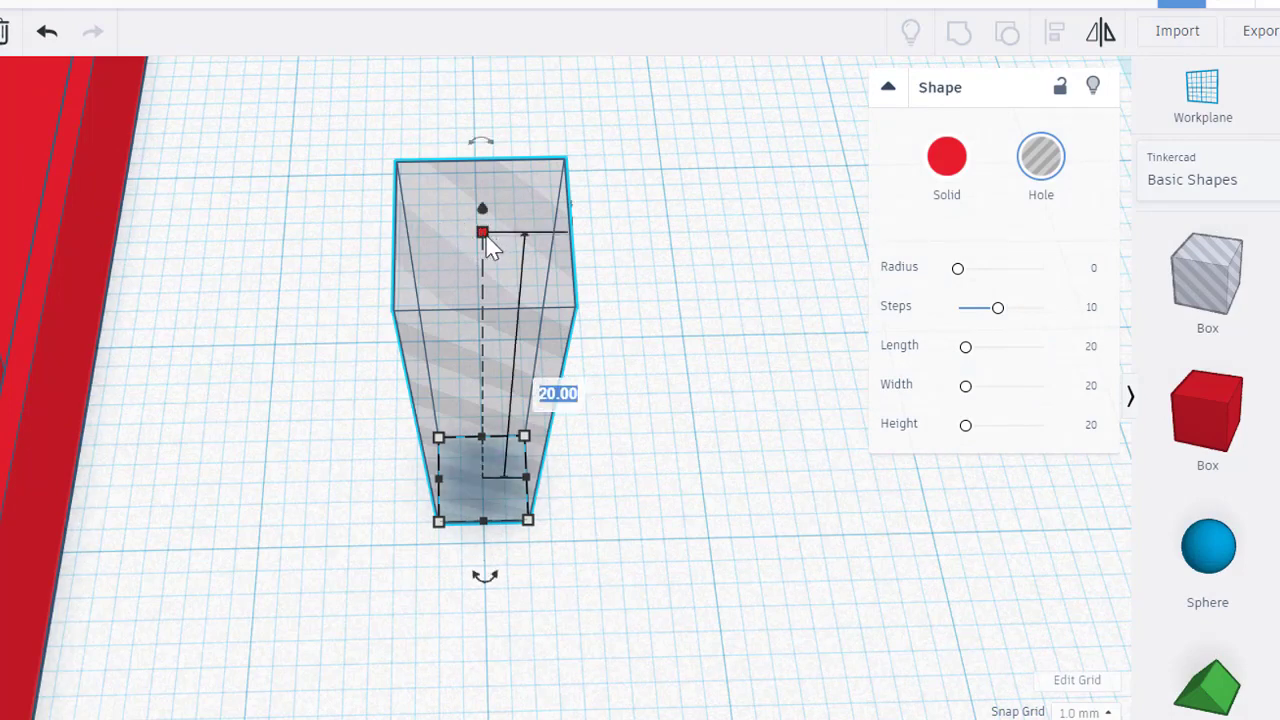
{"action": "type", "text": "6"}
{"action": "key", "text": "Return"}
{"action": "scroll", "coordinate": [362, 508], "scroll_direction": "down", "scroll_amount": 6}
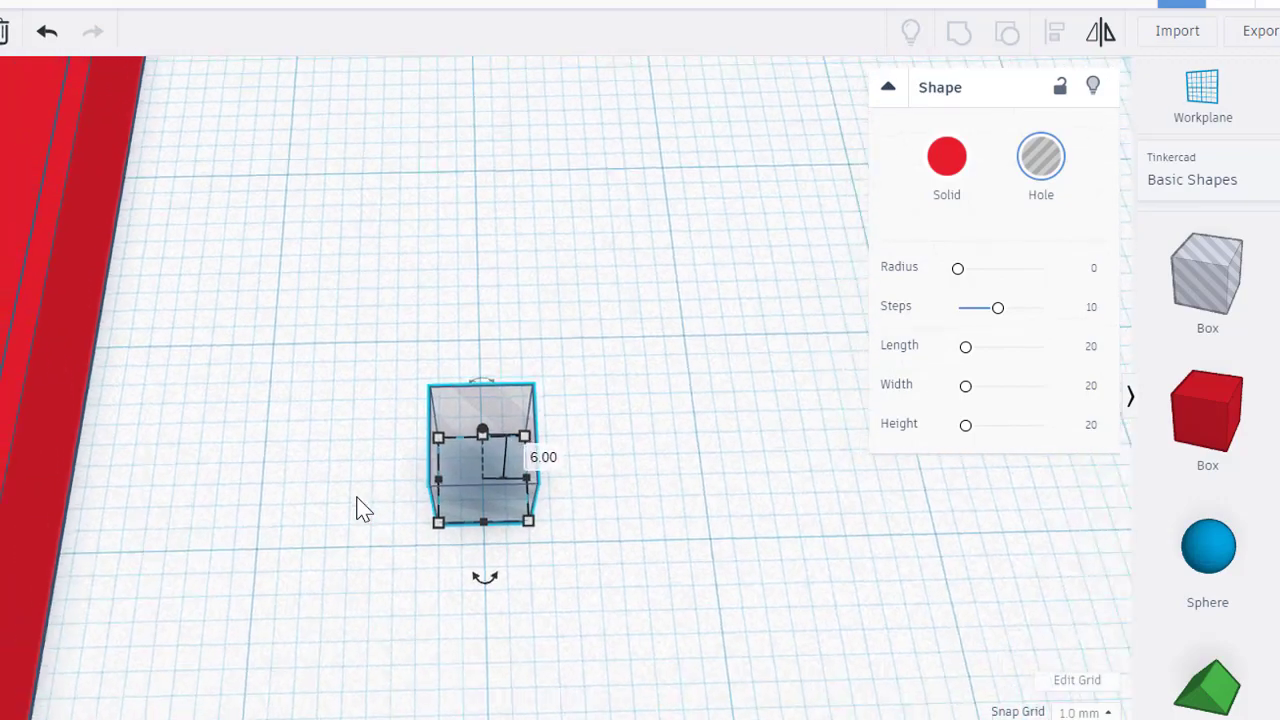
{"action": "scroll", "coordinate": [354, 518], "scroll_direction": "down", "scroll_amount": 3}
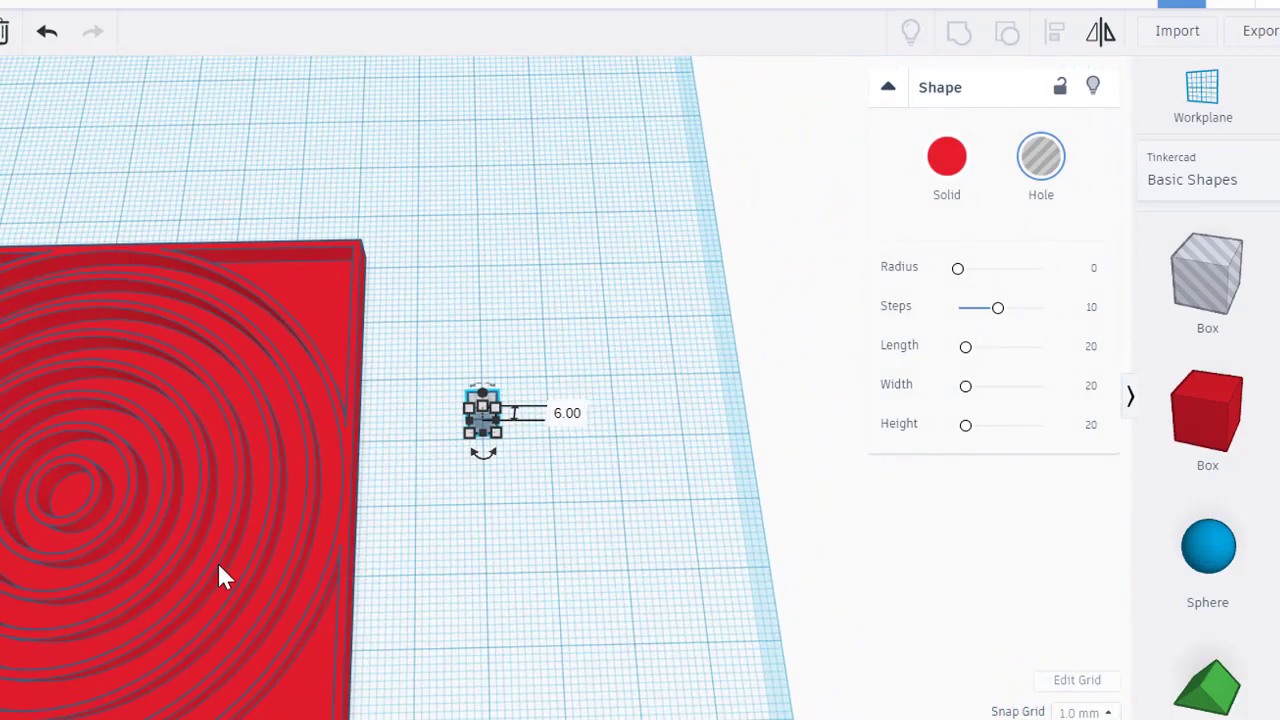
{"action": "middle_click_drag", "start_coordinate": [217, 561], "coordinate": [593, 430]}
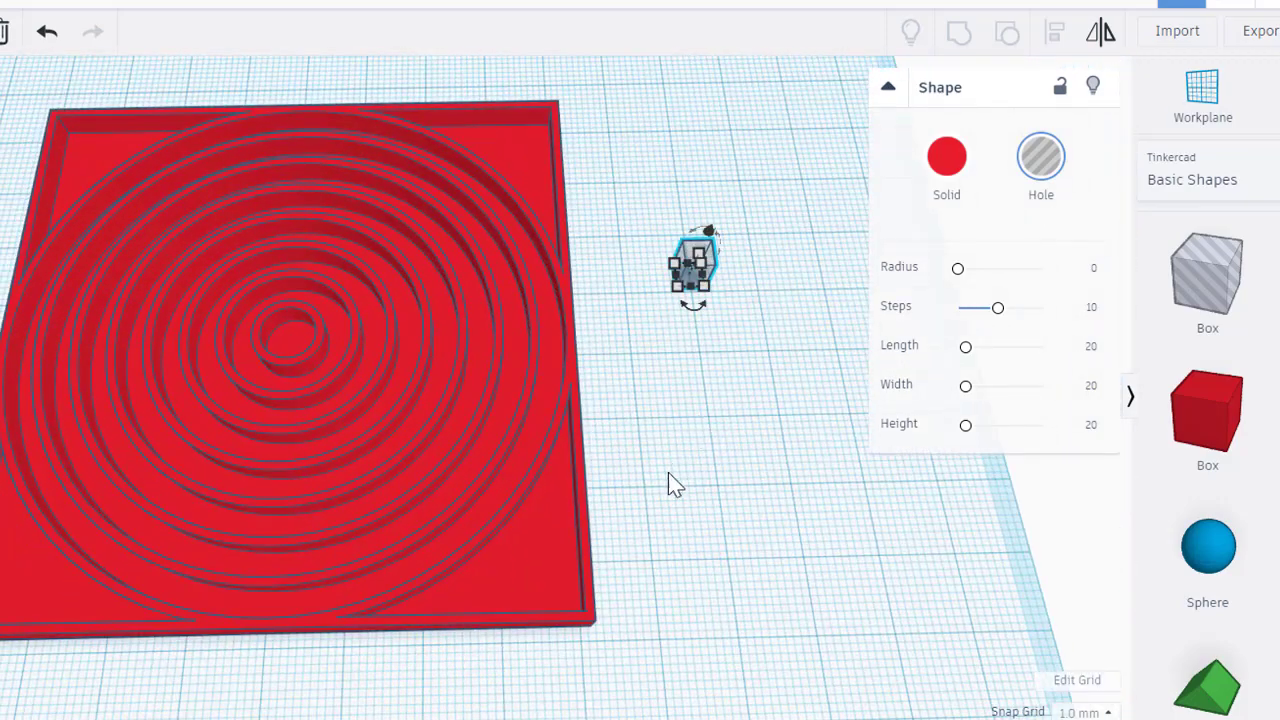
{"action": "middle_click_drag", "start_coordinate": [408, 452], "coordinate": [652, 510]}
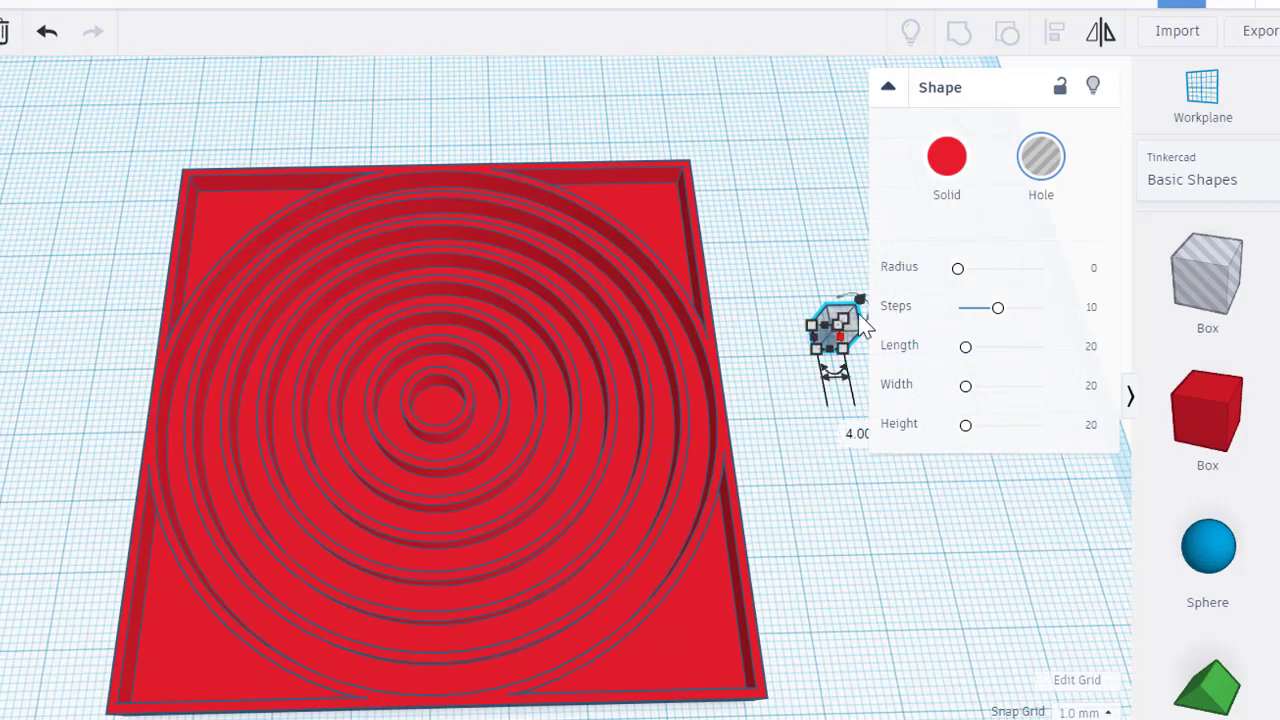
Shift the small hole box by 1 mm along both horizontal axes and collapse its shape settings.
{"action": "left_click_drag", "start_coordinate": [861, 299], "coordinate": [868, 306]}
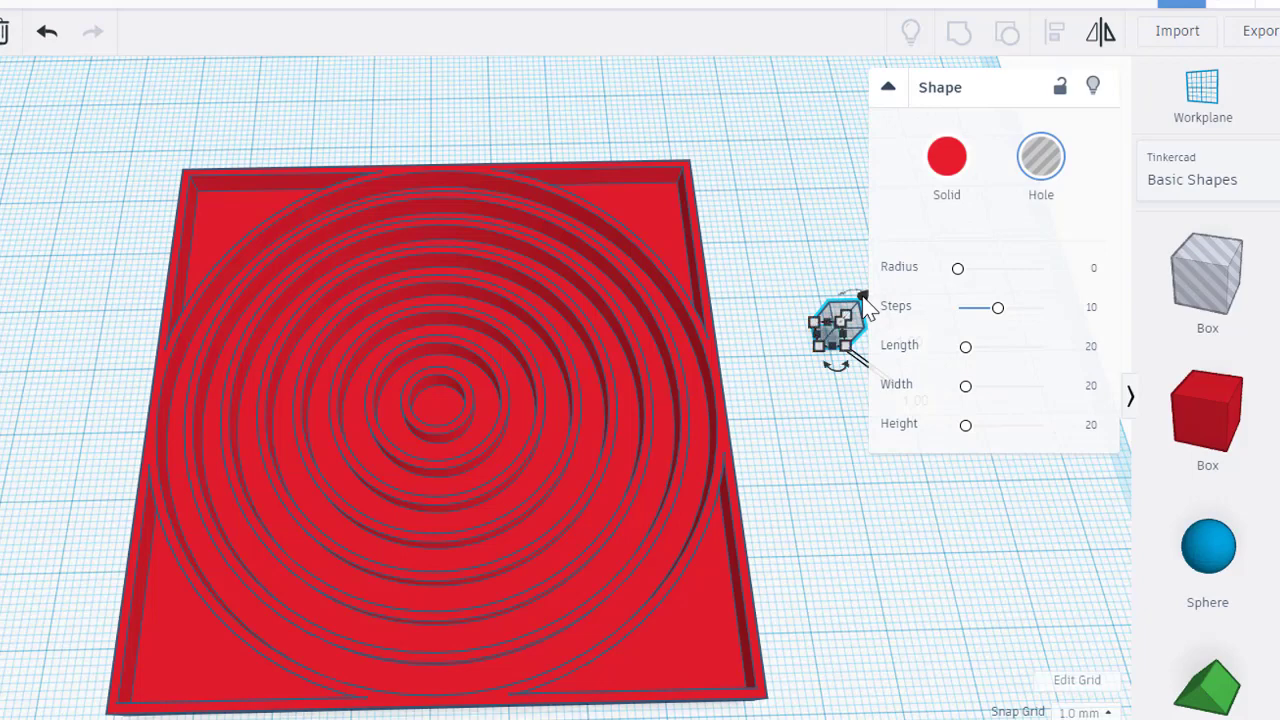
{"action": "left_click", "coordinate": [888, 90]}
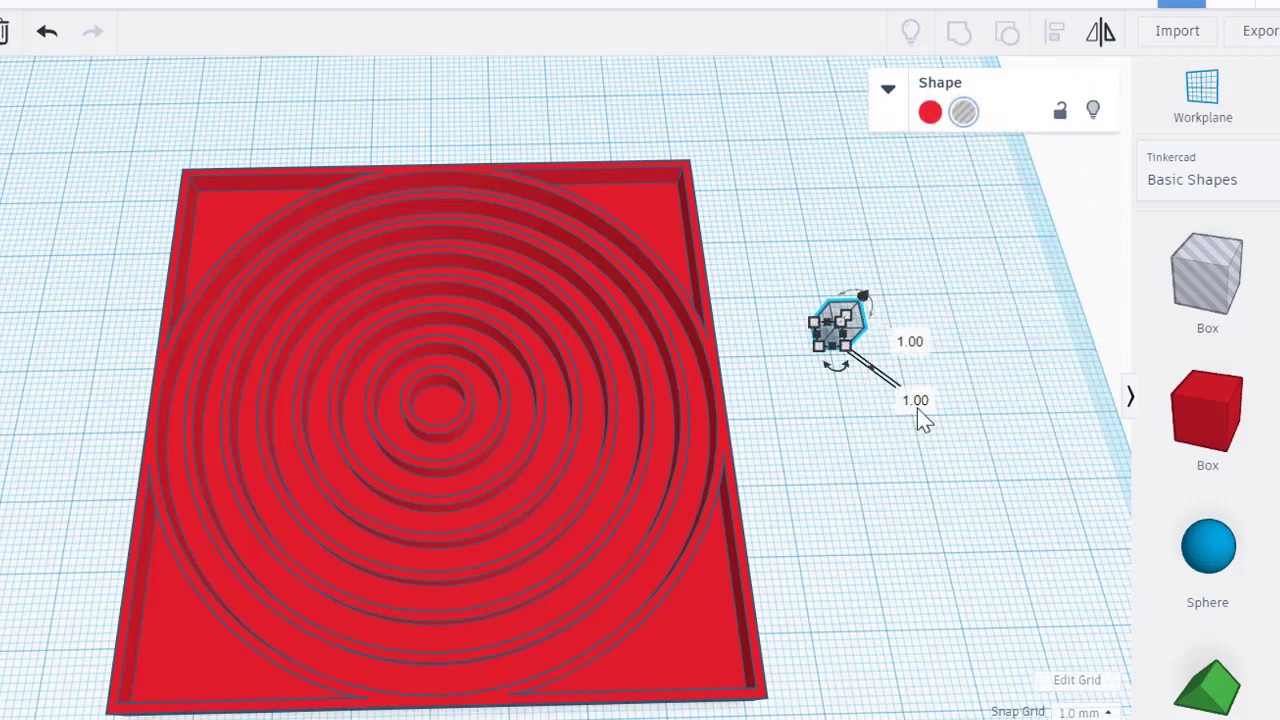
{"action": "left_click", "coordinate": [830, 410]}
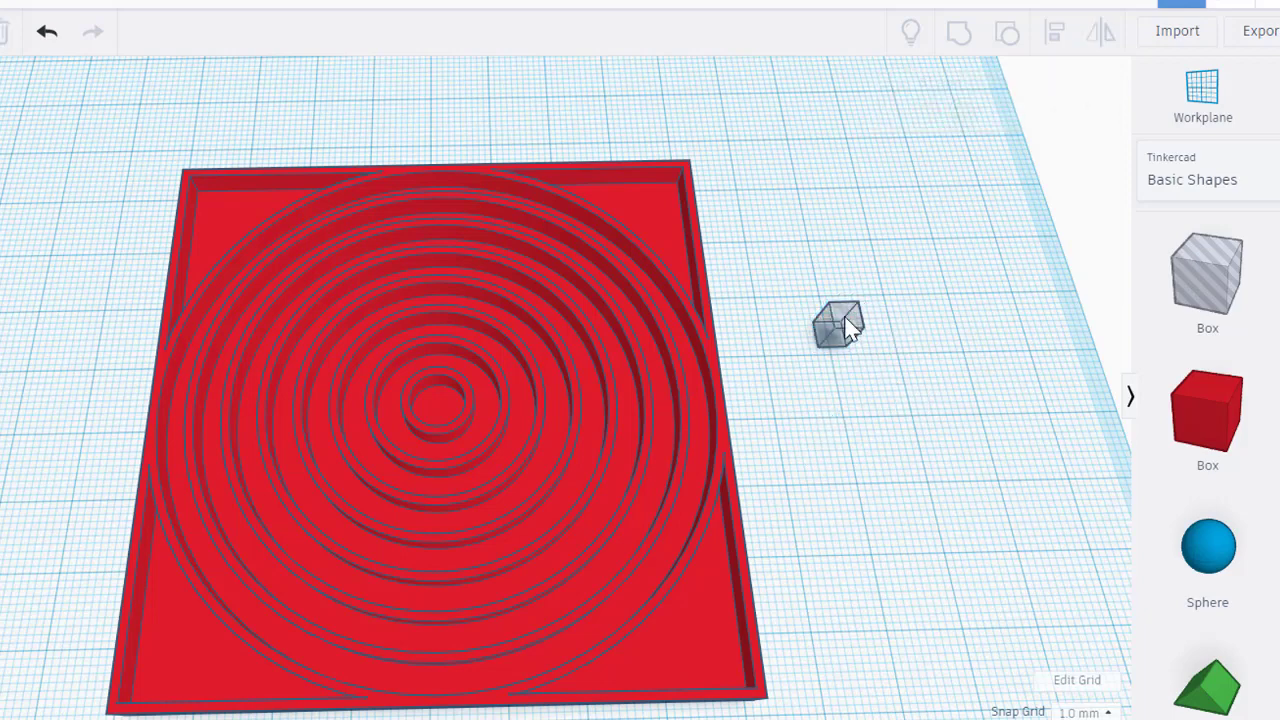
Place two copies of the small hole box, one across the back of the innermost ring and one across the right side of an outer ring.
{"action": "left_click", "coordinate": [847, 318]}
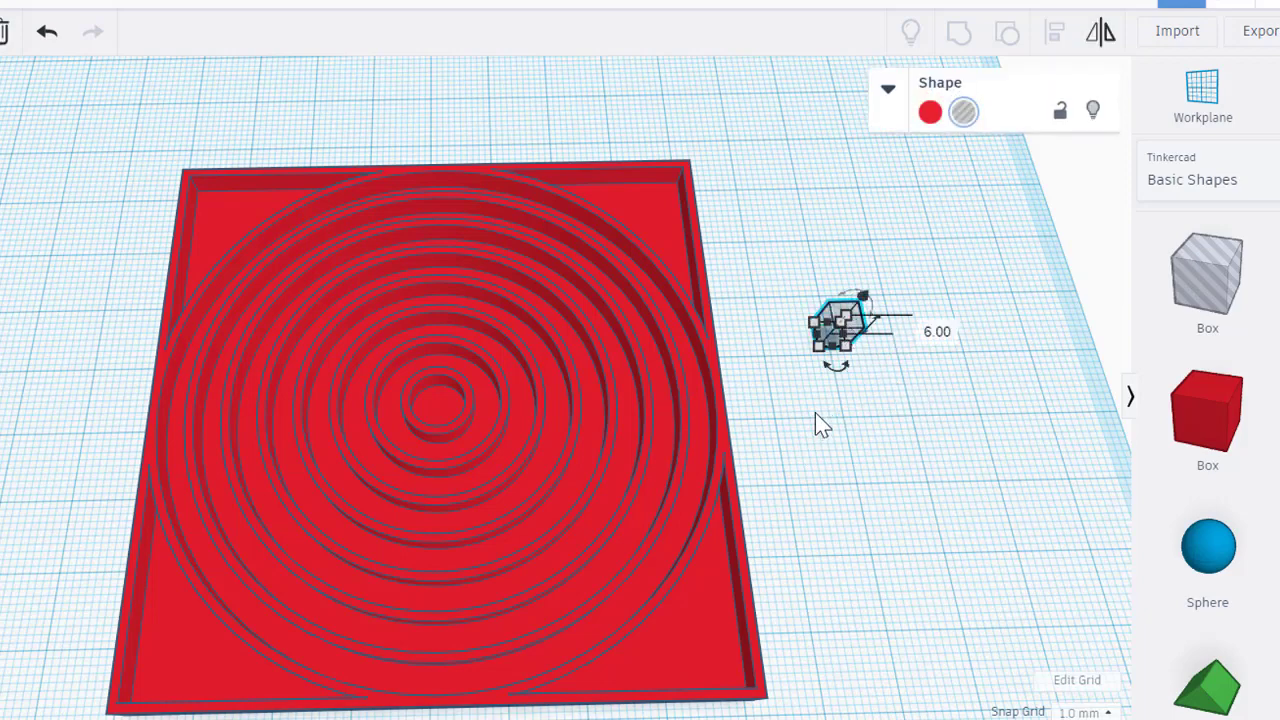
{"action": "key", "text": "ctrl+v"}
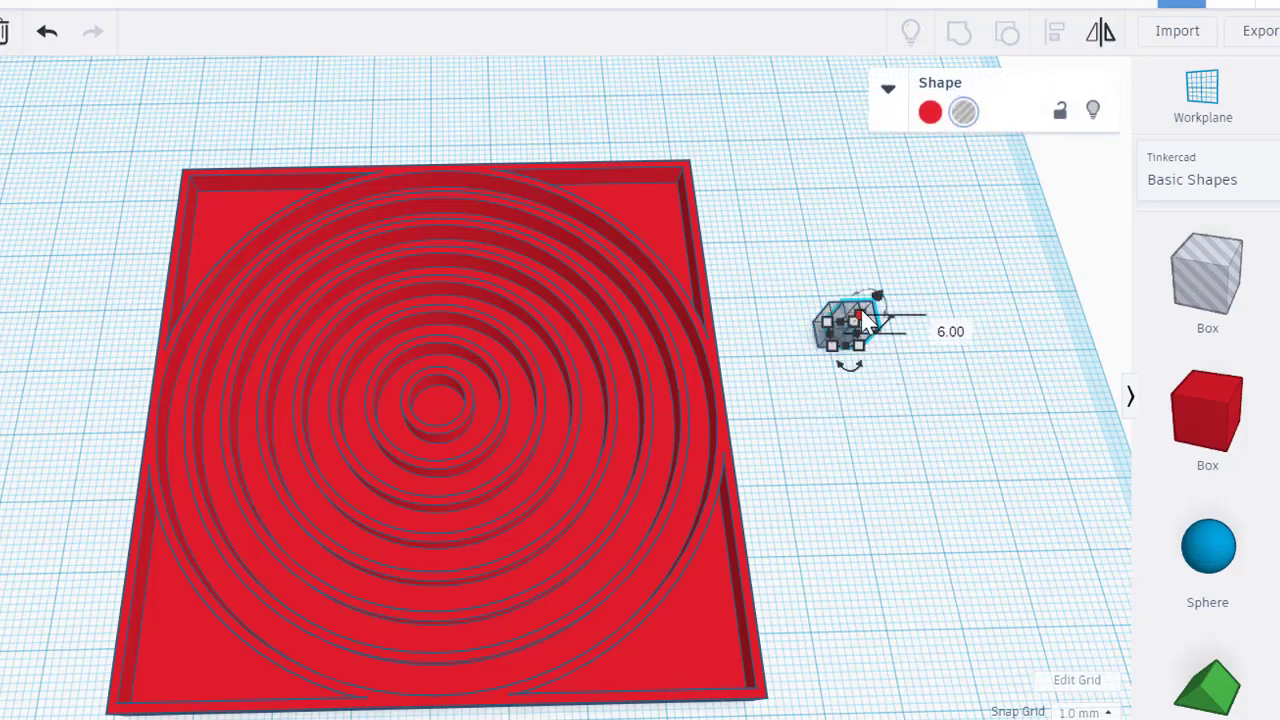
{"action": "left_click_drag", "start_coordinate": [870, 320], "coordinate": [446, 379]}
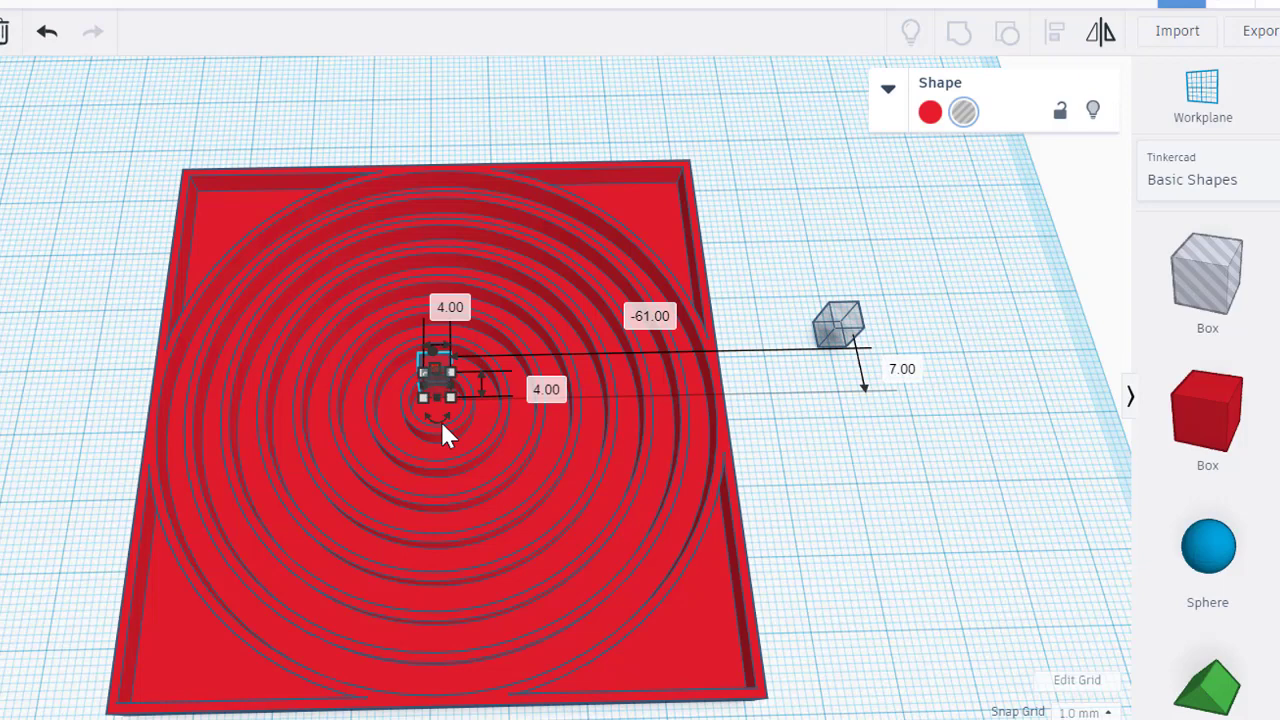
{"action": "left_click", "coordinate": [834, 528]}
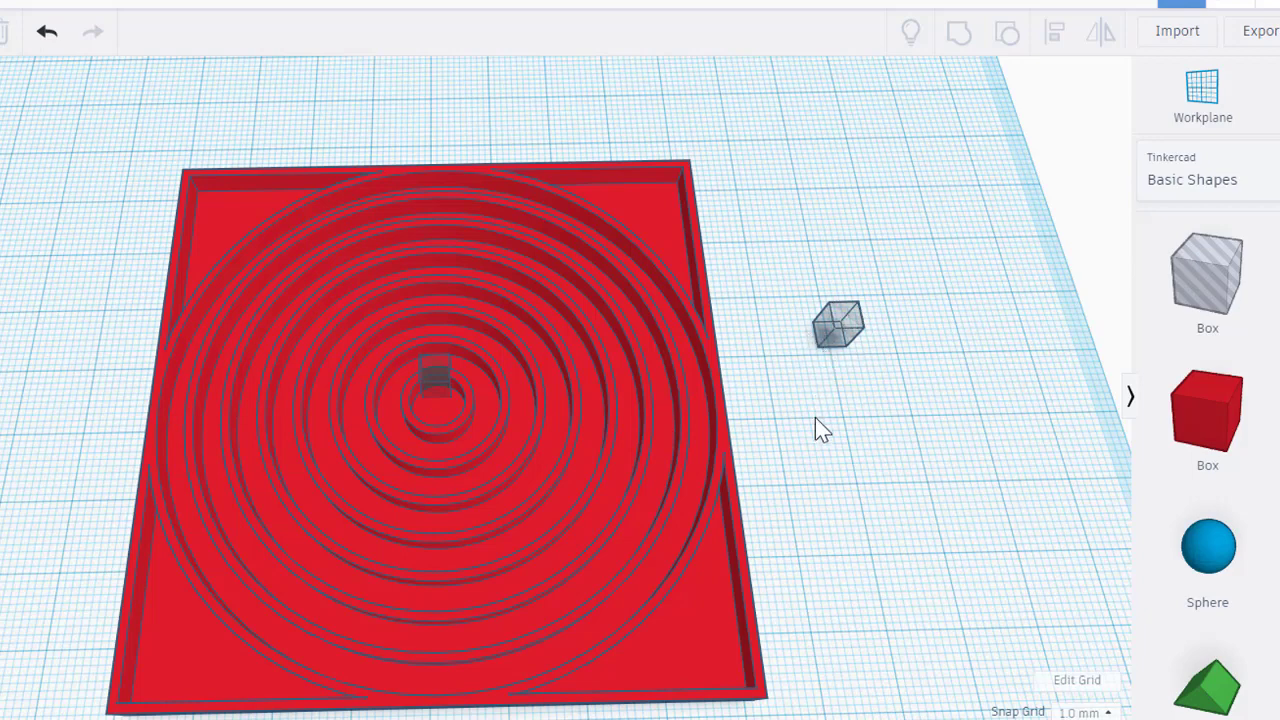
{"action": "left_click", "coordinate": [855, 320]}
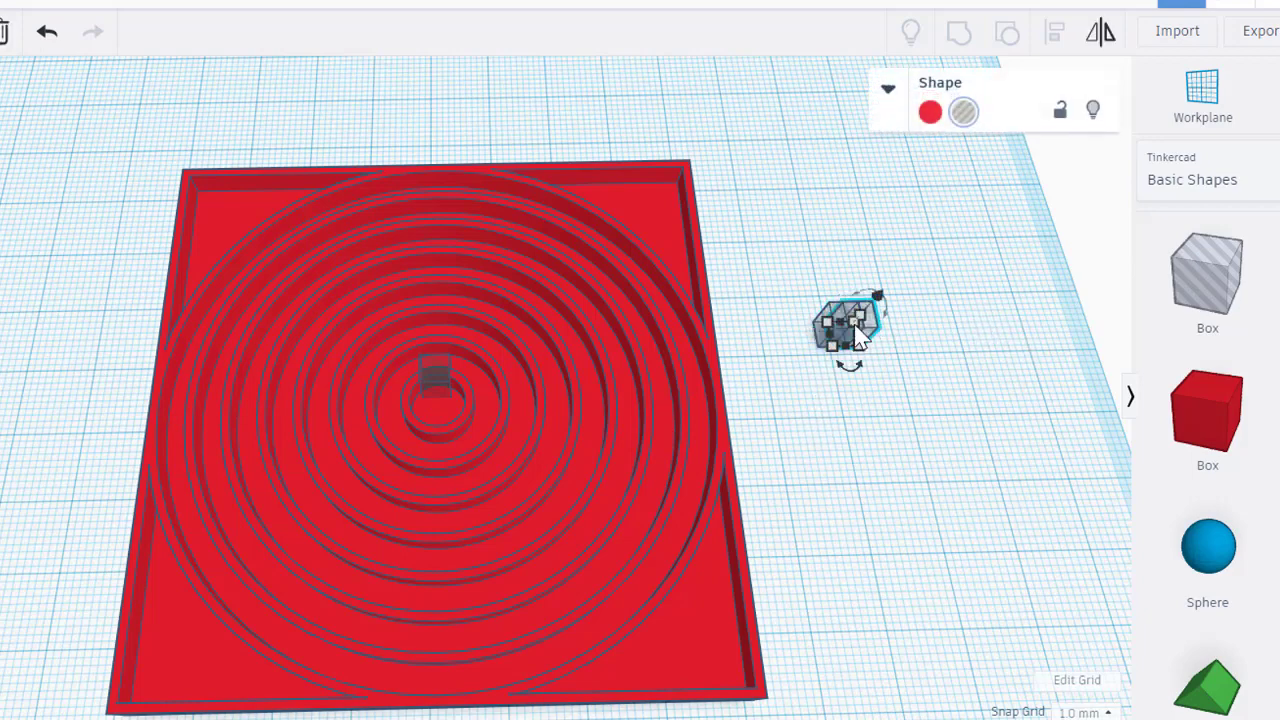
{"action": "left_click_drag", "start_coordinate": [810, 320], "coordinate": [692, 403]}
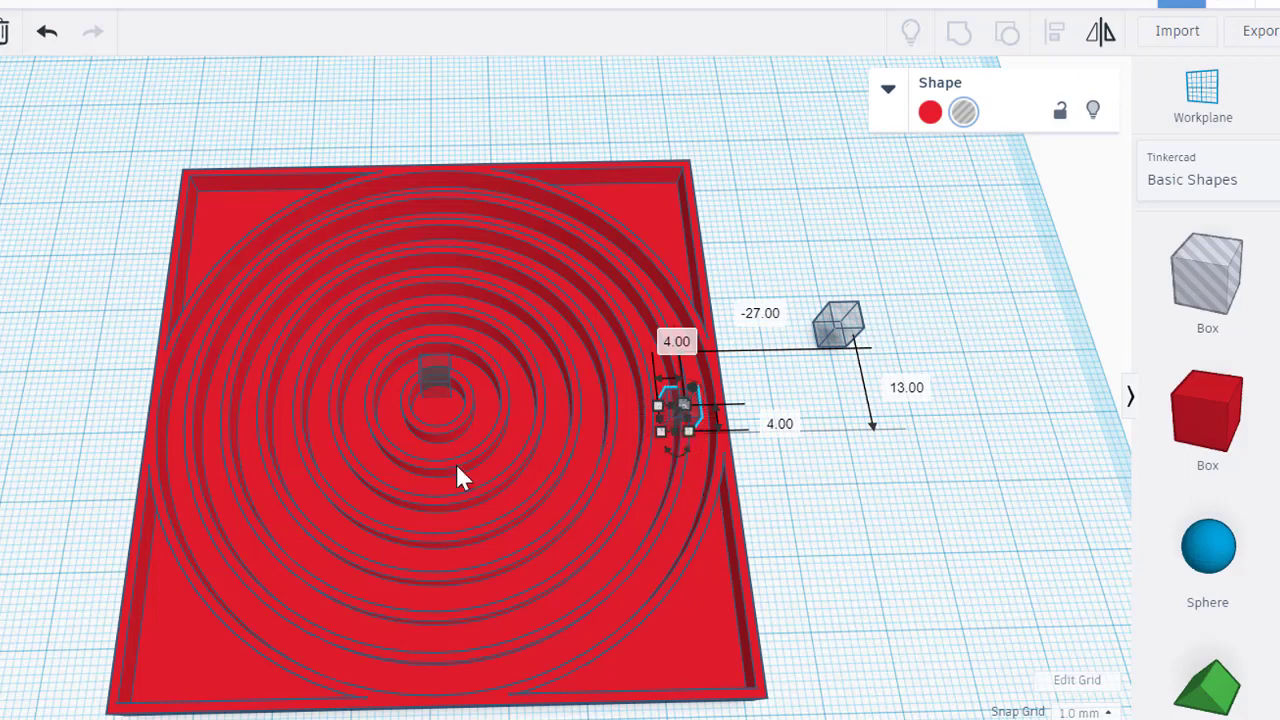
Rotate the spare hole box beside the tray by 45 degrees about the vertical axis.
{"action": "left_click", "coordinate": [846, 328]}
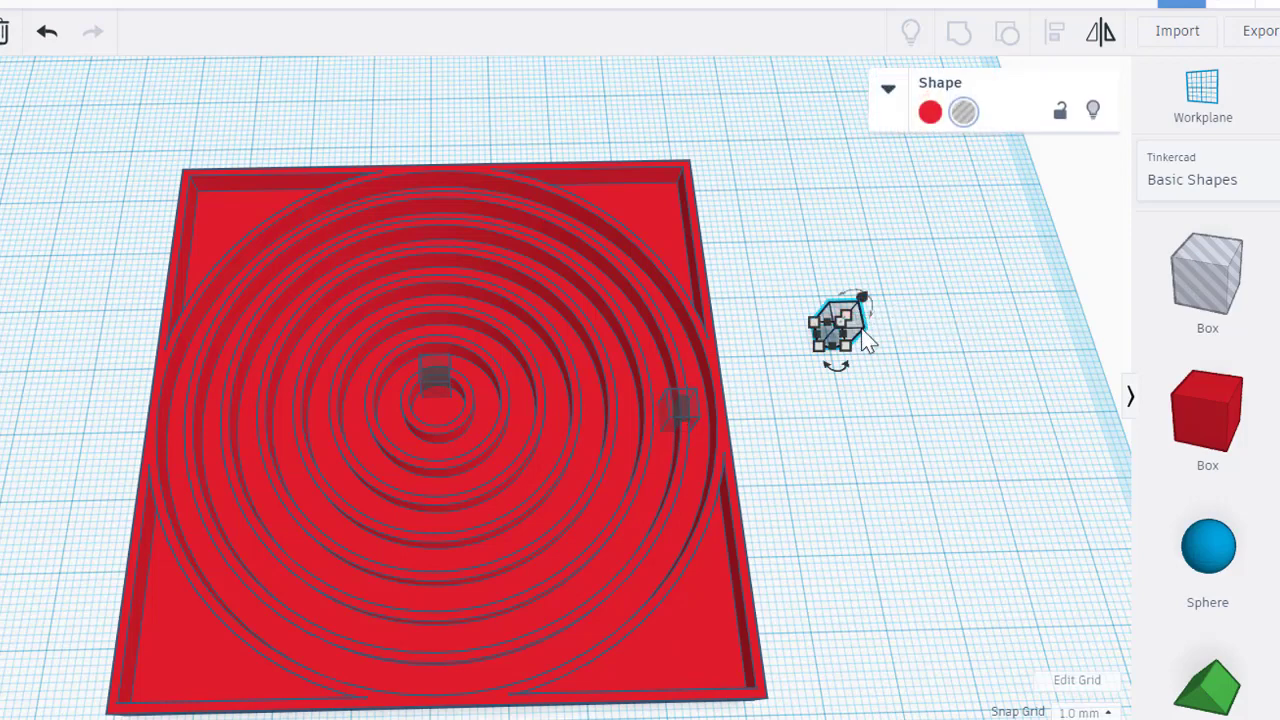
{"action": "left_click_drag", "start_coordinate": [836, 366], "coordinate": [843, 378]}
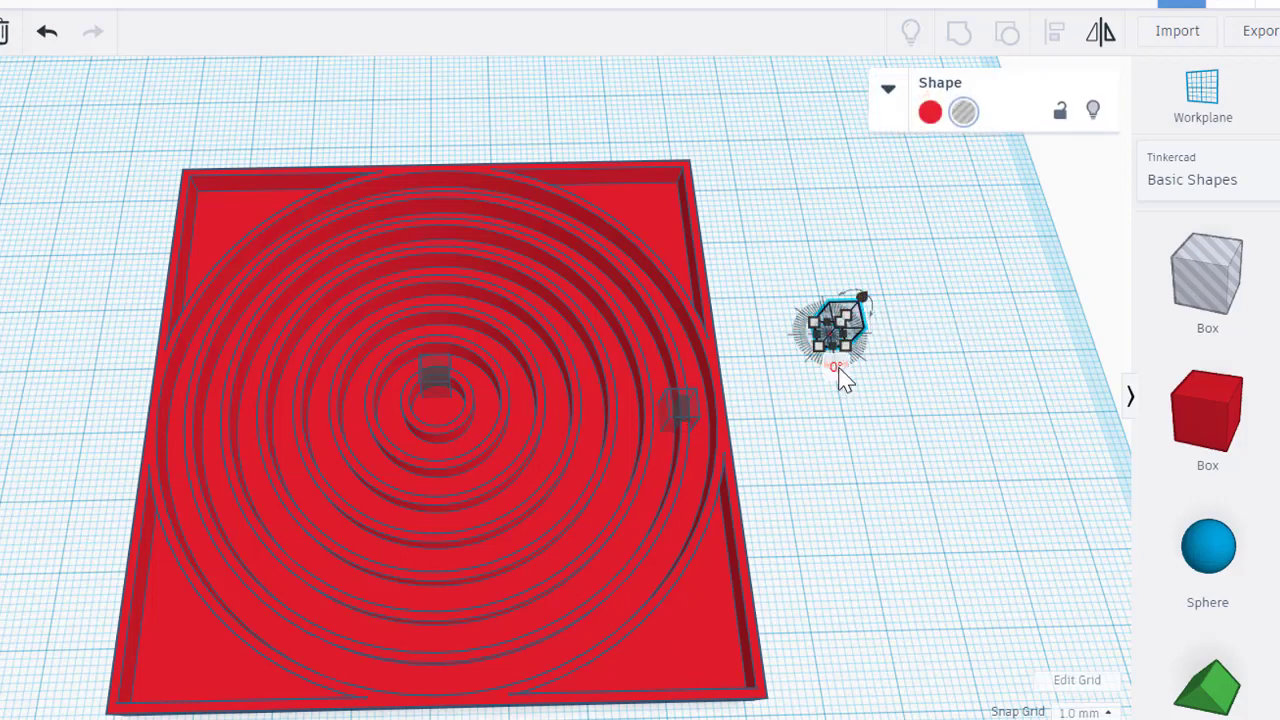
{"action": "left_click", "coordinate": [837, 366]}
{"action": "type", "text": "45"}
{"action": "key", "text": "Return"}
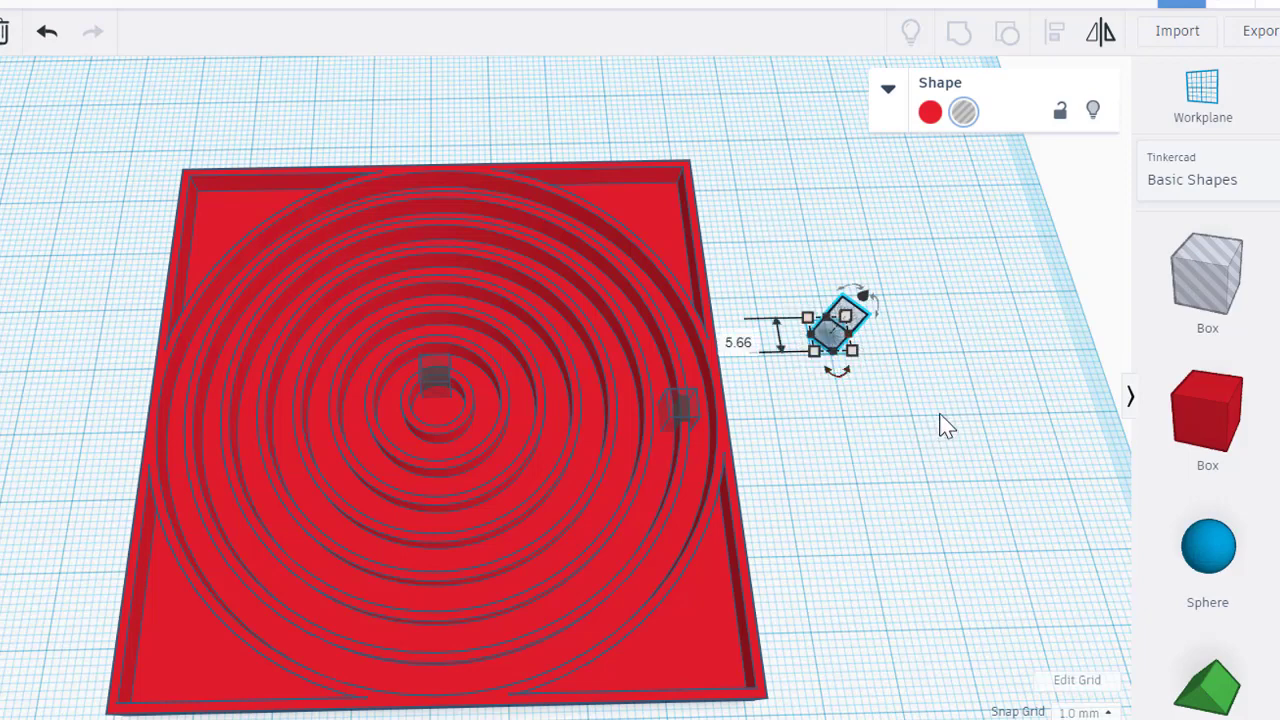
Duplicate the rotated hole box and place one of the two across the front-right of the next ring inward.
{"action": "key", "text": "ctrl+v"}
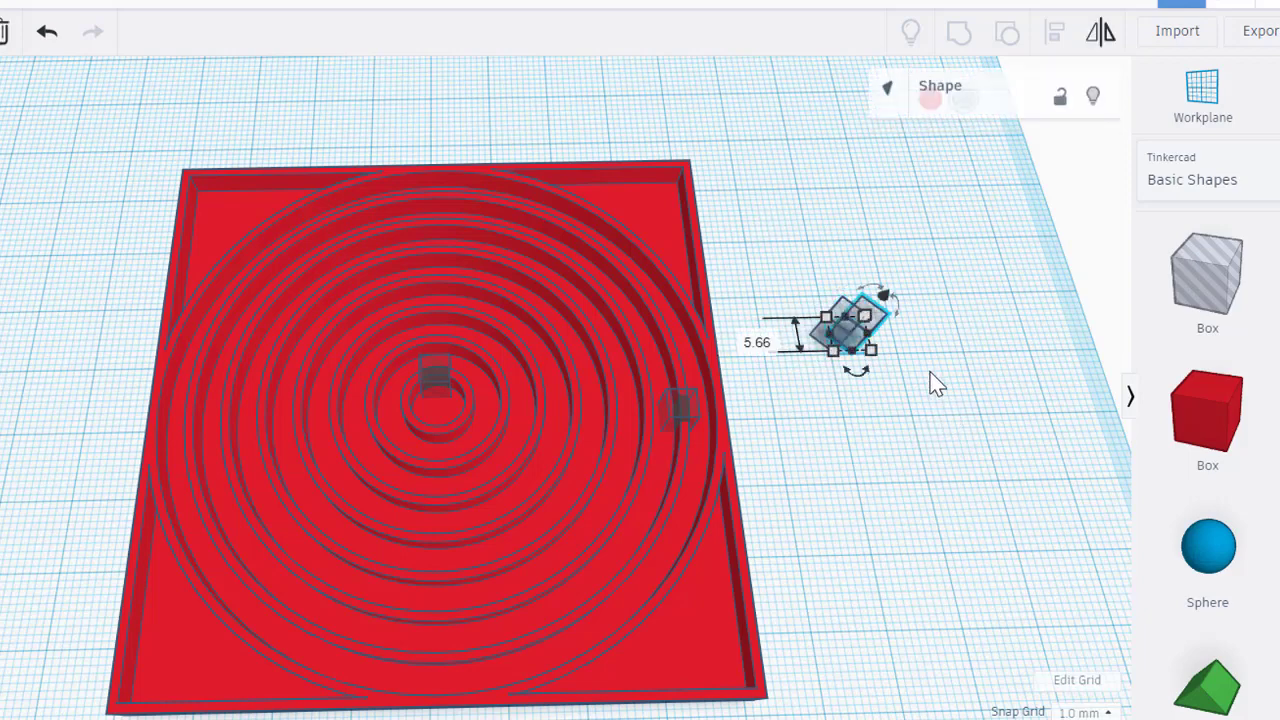
{"action": "left_click_drag", "start_coordinate": [865, 318], "coordinate": [897, 406]}
{"action": "key", "text": "ctrl+z"}
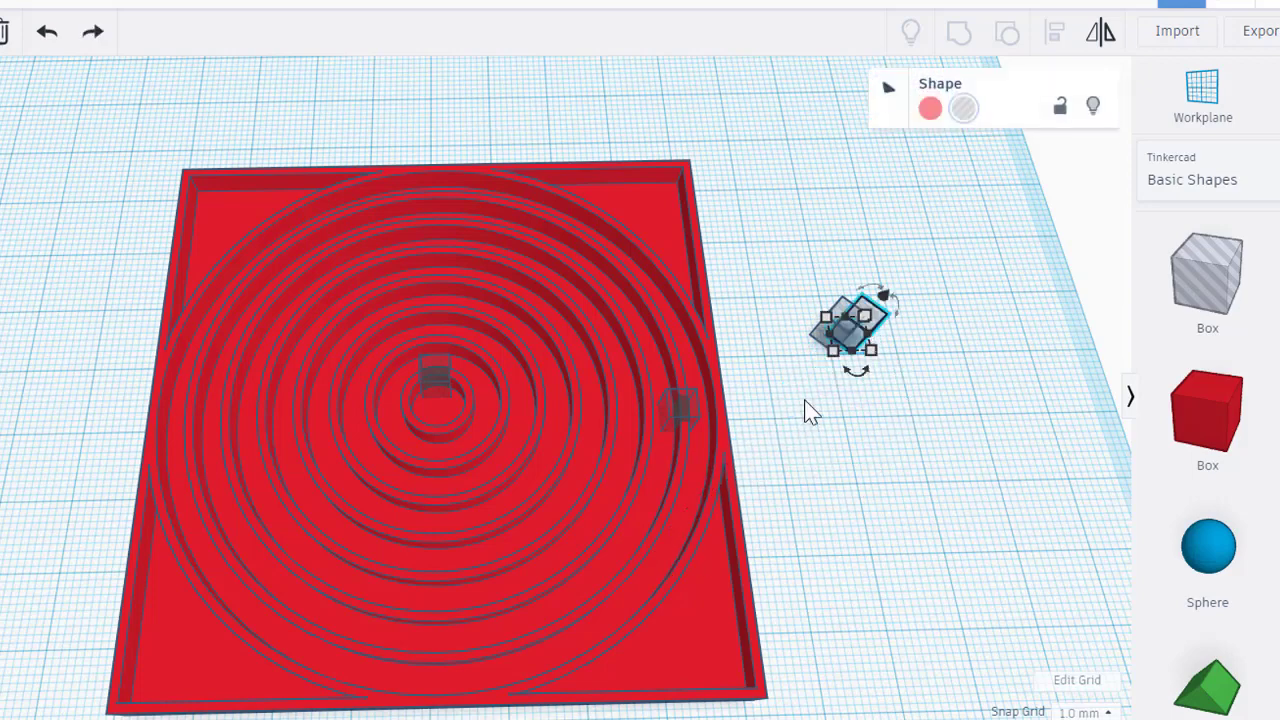
{"action": "left_click_drag", "start_coordinate": [882, 320], "coordinate": [601, 556]}
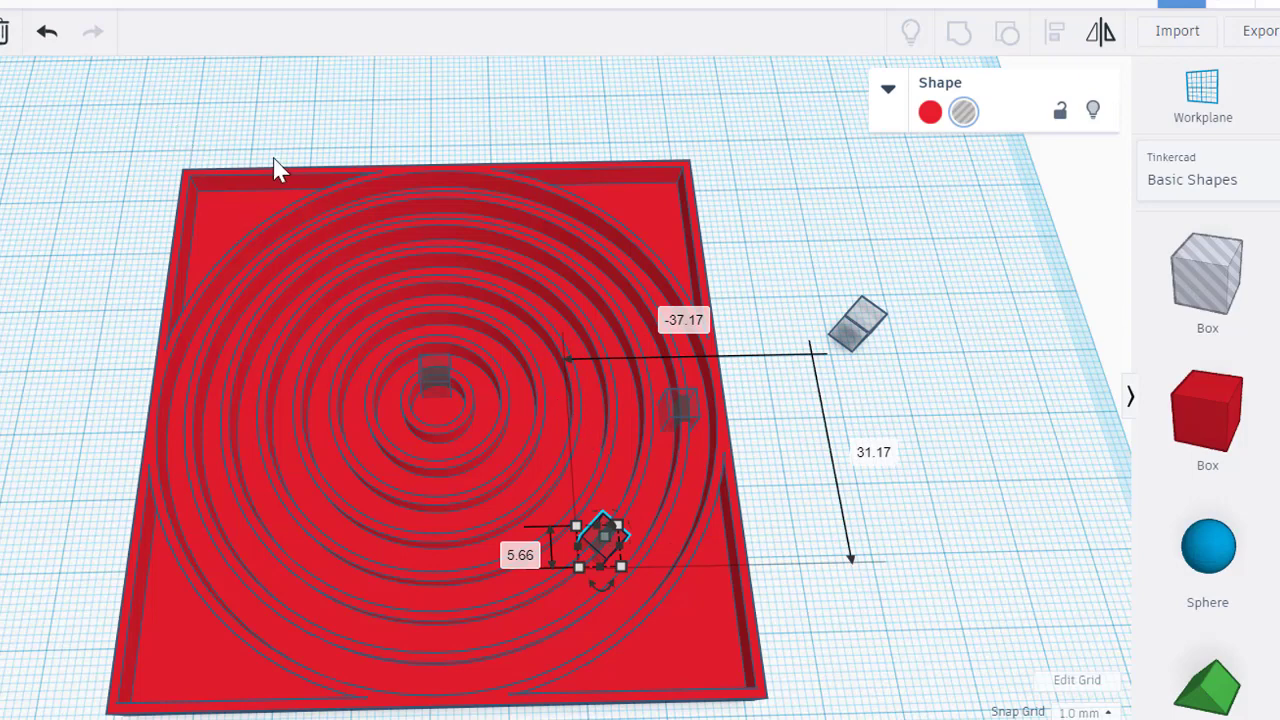
Group the red ring tray with the three hole boxes on it to cut openings through the ring walls.
{"action": "left_click_drag", "start_coordinate": [153, 116], "coordinate": [787, 715]}
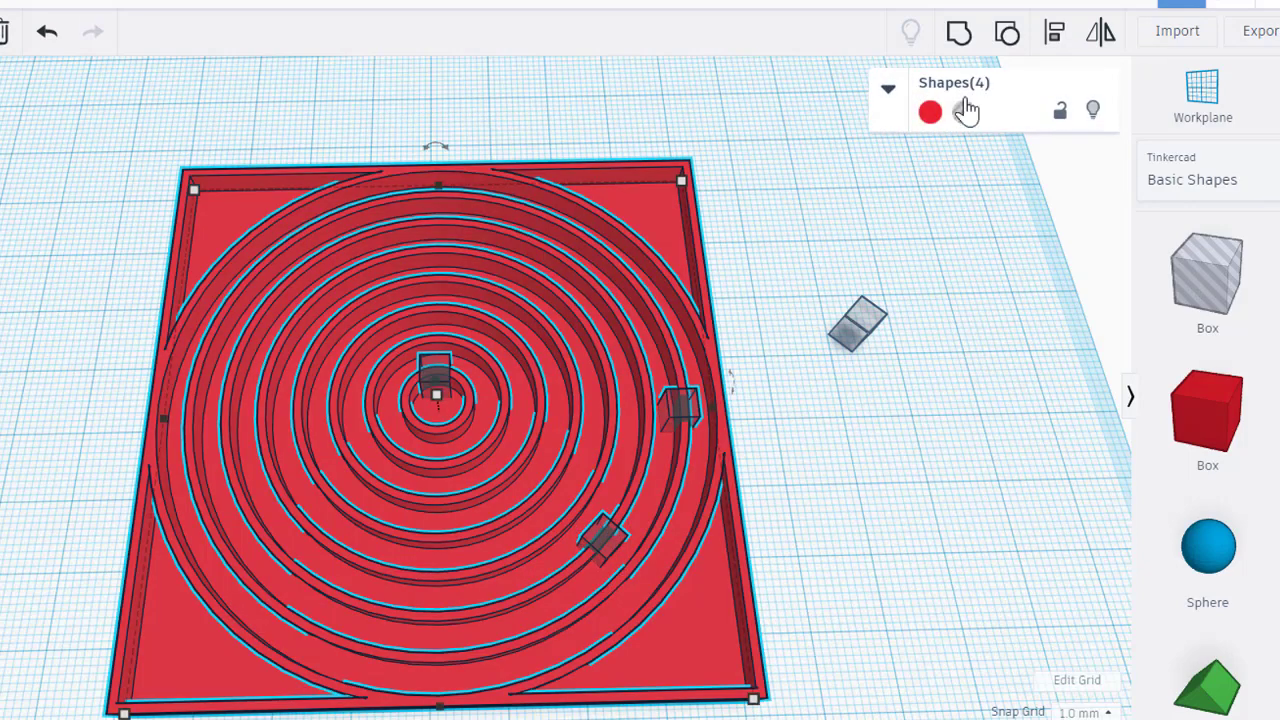
{"action": "left_click", "coordinate": [960, 36]}
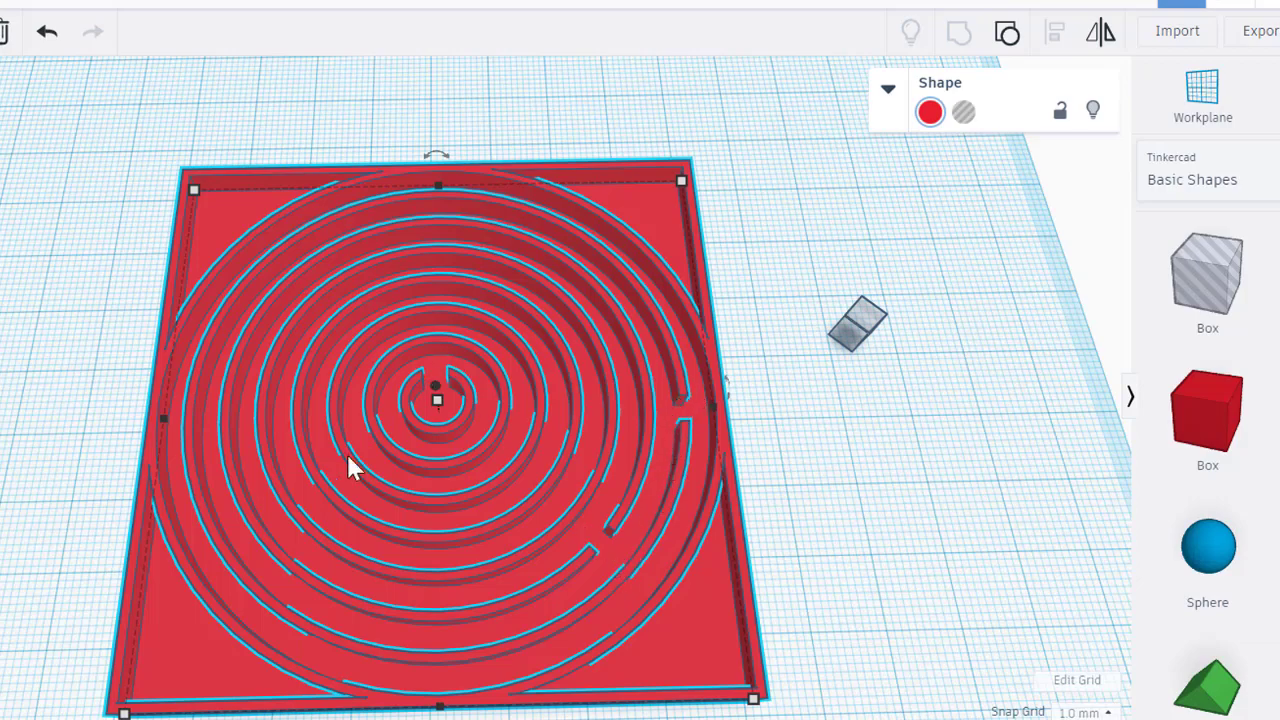
{"action": "scroll", "coordinate": [664, 549], "scroll_direction": "up", "scroll_amount": 3}
{"action": "scroll", "coordinate": [664, 549], "scroll_direction": "down", "scroll_amount": 5}
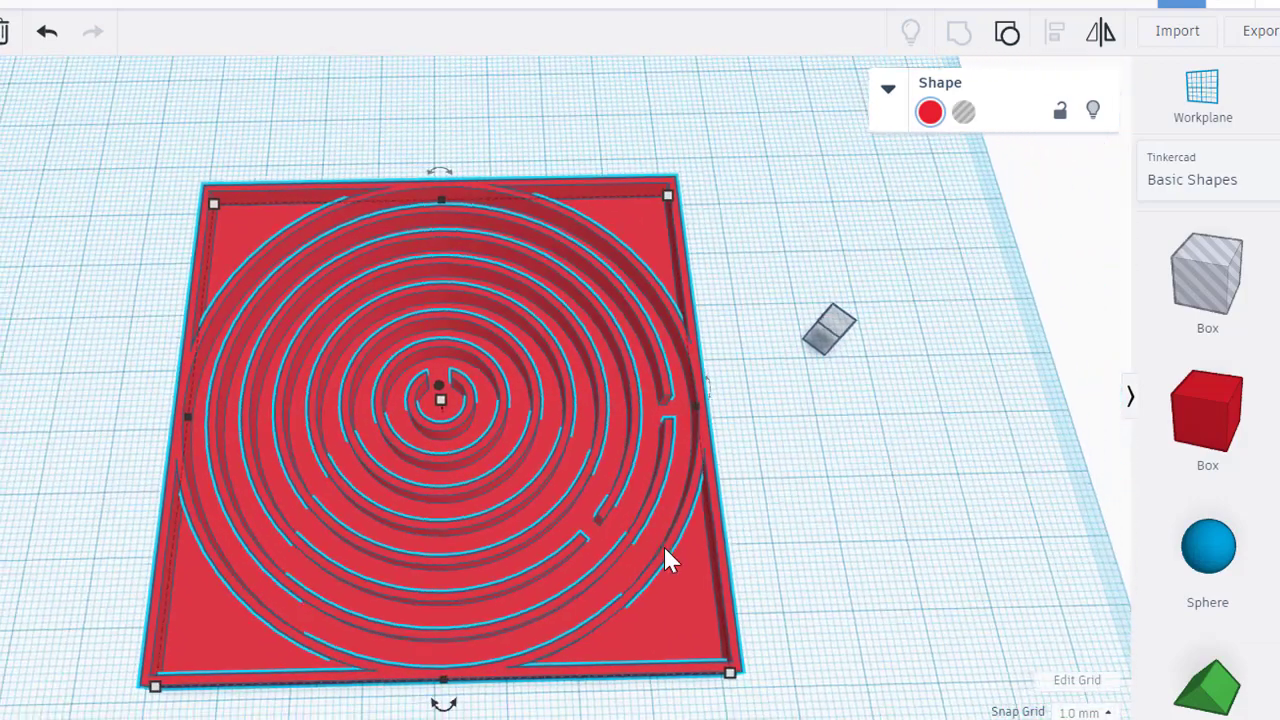